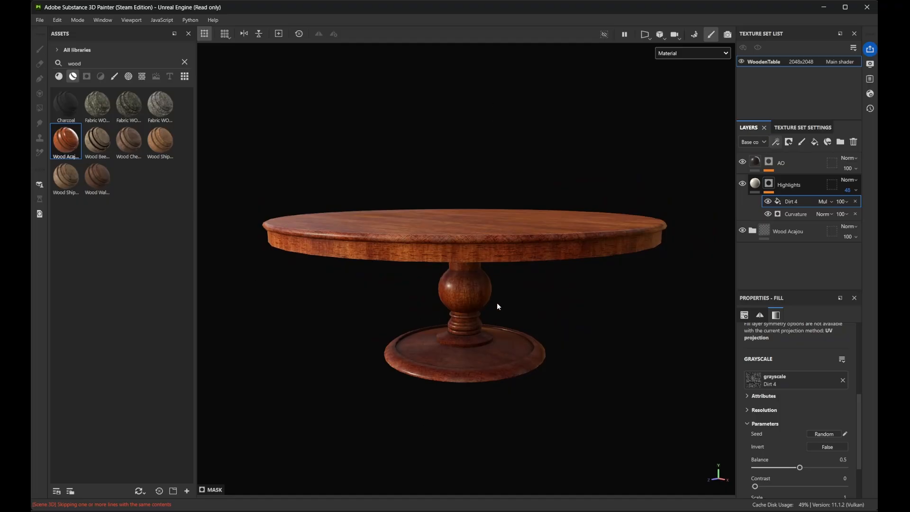
- Open the texture export settings and browse for an output directory in the ImportTestAssets folder under Downloads
{"action": "left_click", "coordinate": [40, 20]}
{"action": "left_click", "coordinate": [41, 21]}
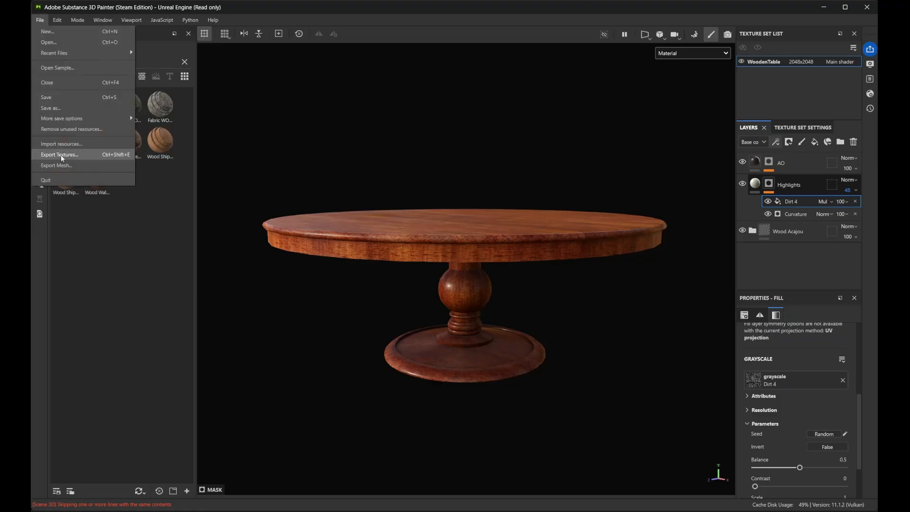
{"action": "left_click", "coordinate": [88, 157]}
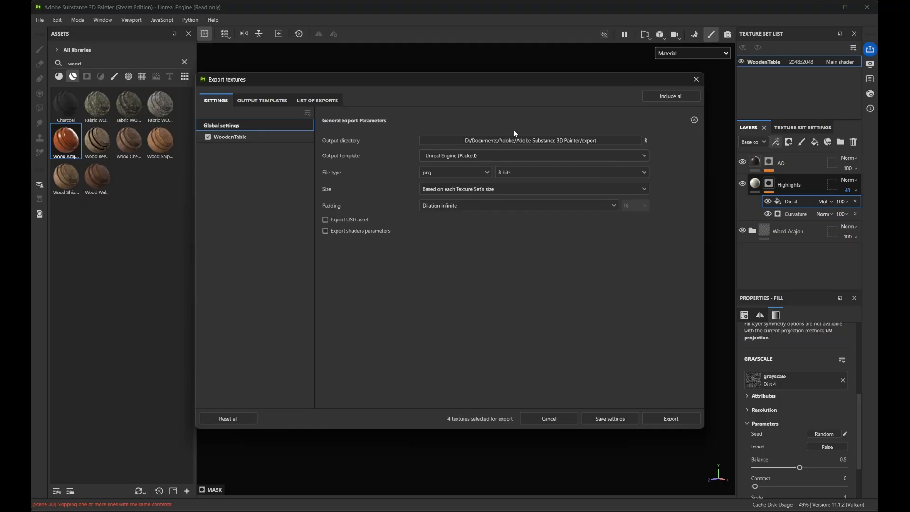
{"action": "left_click", "coordinate": [533, 145]}
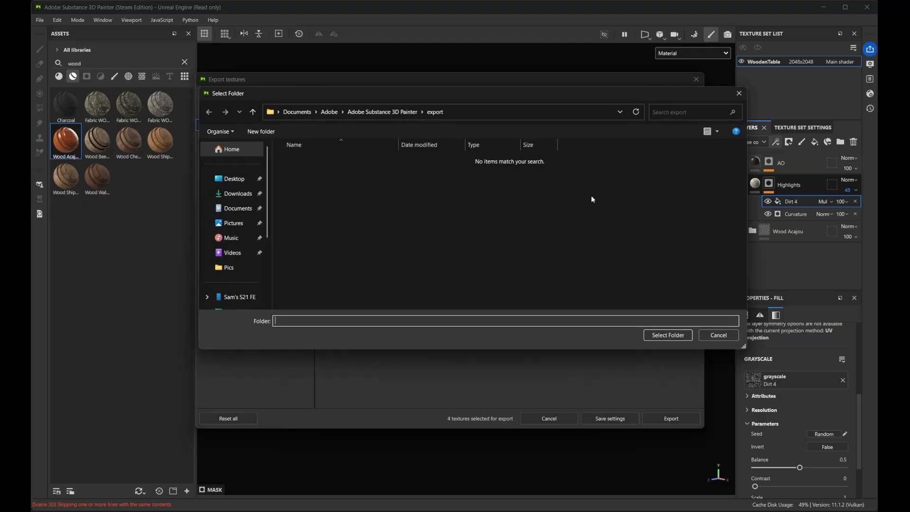
{"action": "left_click", "coordinate": [233, 194]}
{"action": "double_click", "coordinate": [317, 171]}
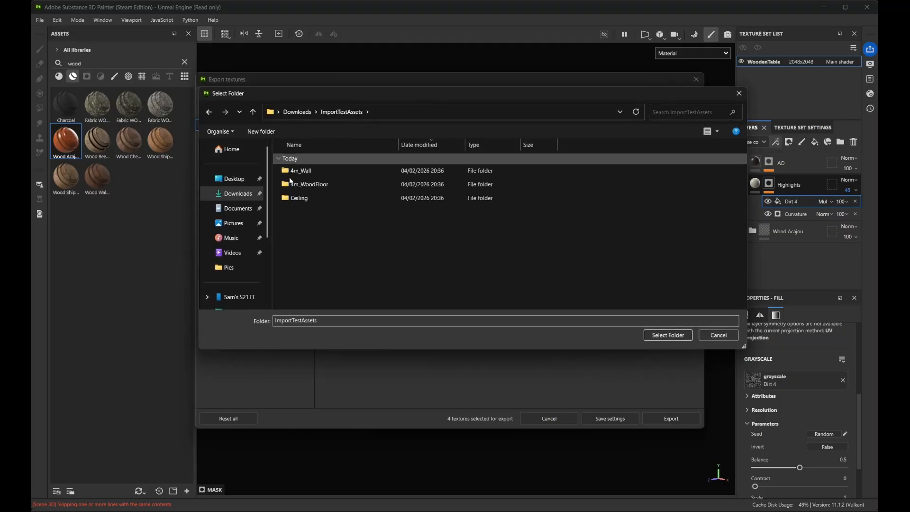
{"action": "left_click_drag", "start_coordinate": [543, 96], "coordinate": [534, 106]}
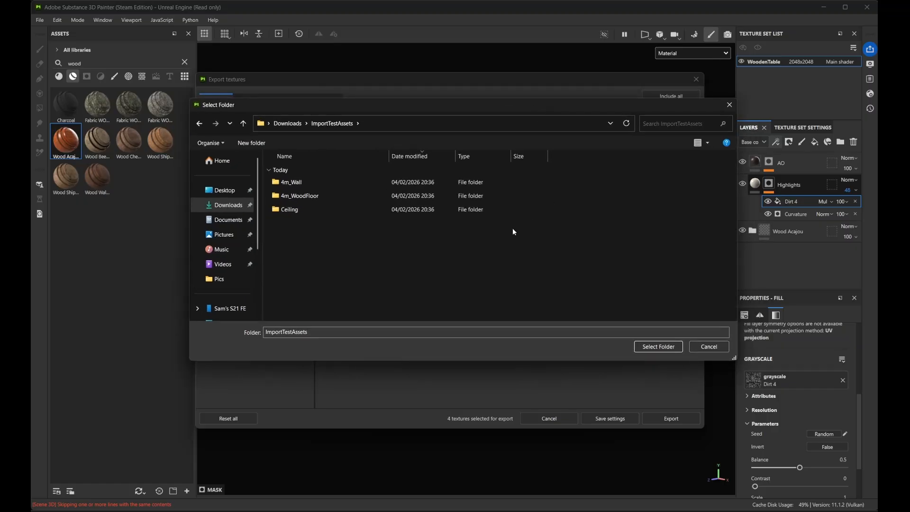
- Create a new folder named Table inside ImportTestAssets
{"action": "right_click", "coordinate": [389, 236]}
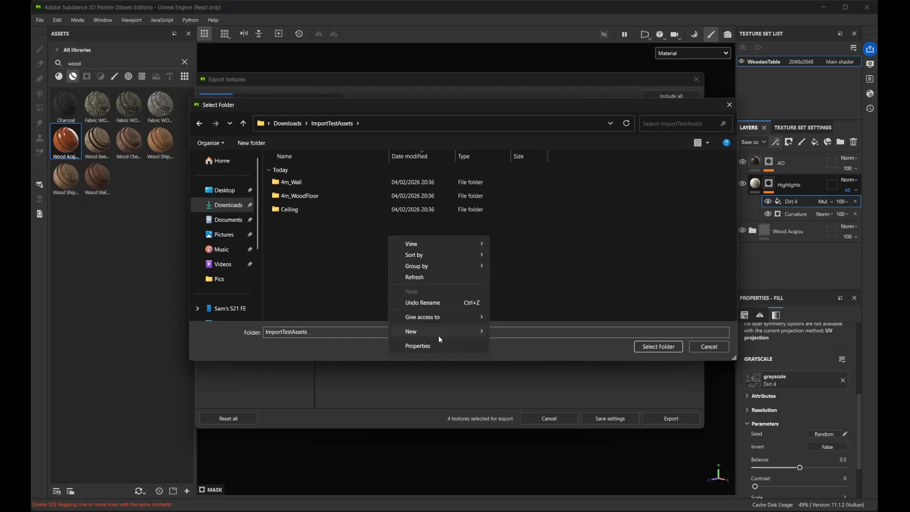
{"action": "mouse_move", "coordinate": [447, 335]}
{"action": "left_click", "coordinate": [510, 332]}
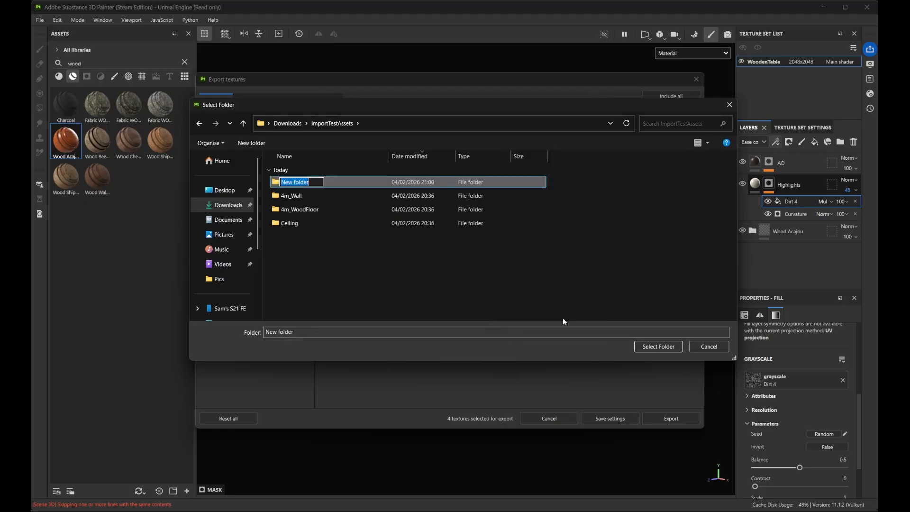
{"action": "type", "text": "Table"}
{"action": "key", "text": "Return"}
- Set the Table folder as the output directory and export the WoodenTable textures, closing the export dialog when done
{"action": "double_click", "coordinate": [287, 182]}
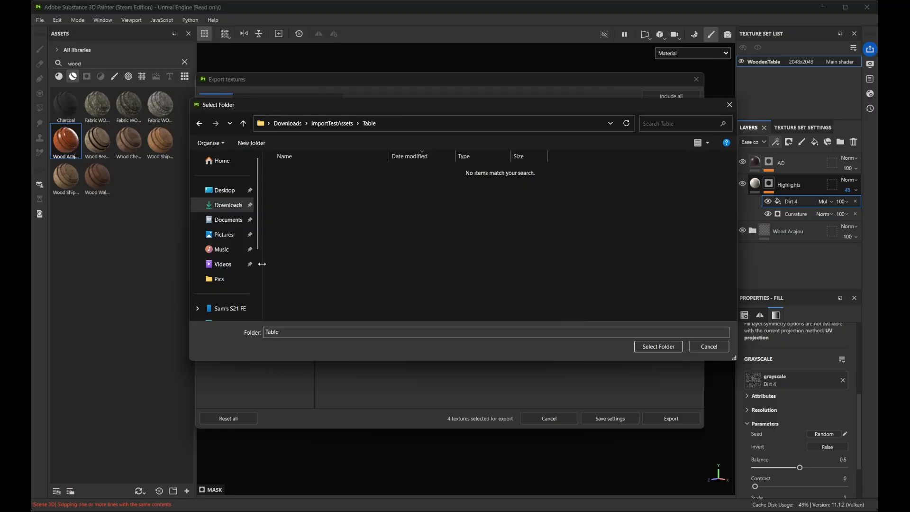
{"action": "left_click", "coordinate": [658, 347]}
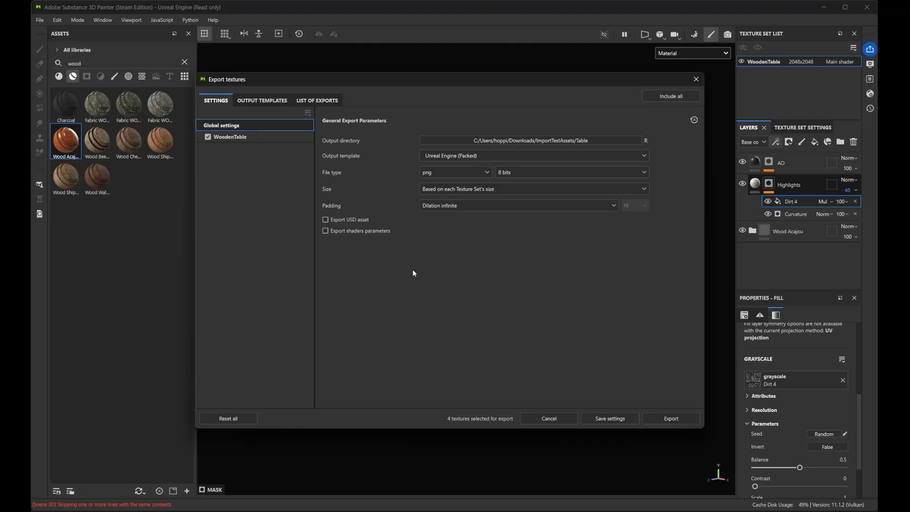
{"action": "left_click", "coordinate": [675, 419]}
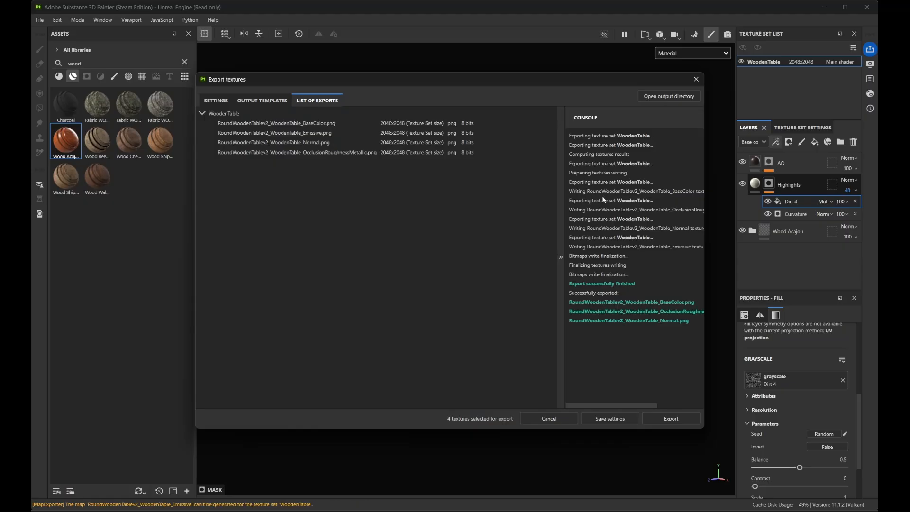
{"action": "left_click", "coordinate": [695, 79]}
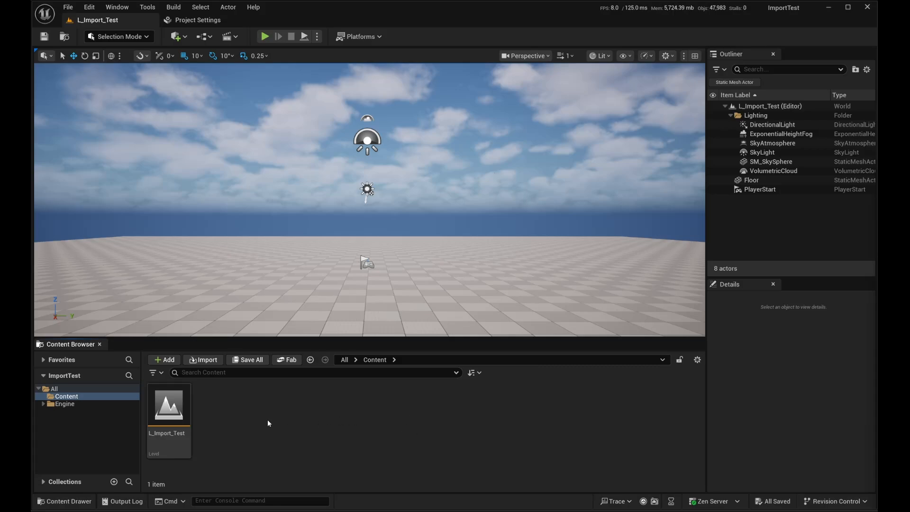
- In Unreal Engine, create a folder named Assets in the project's Content folder and open it
{"action": "right_click", "coordinate": [239, 413]}
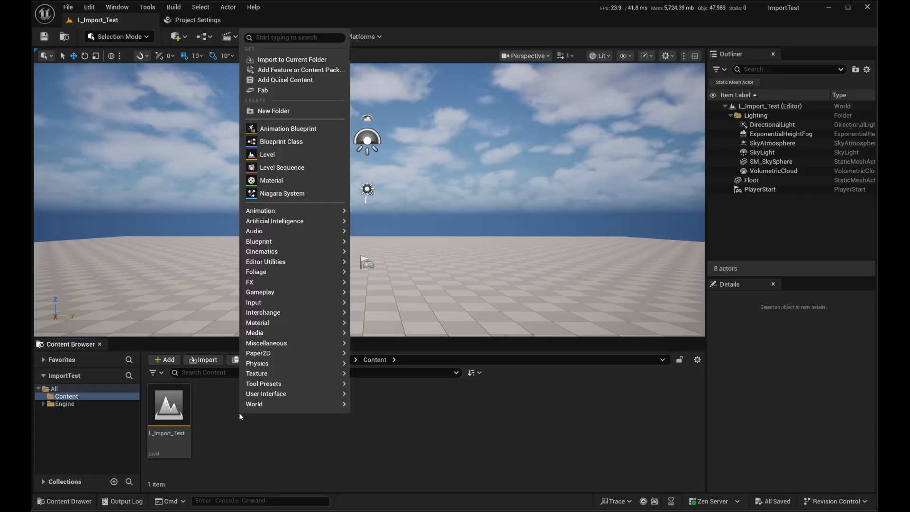
{"action": "left_click", "coordinate": [274, 111]}
{"action": "type", "text": "Assets"}
{"action": "key", "text": "Return"}
{"action": "double_click", "coordinate": [149, 411]}
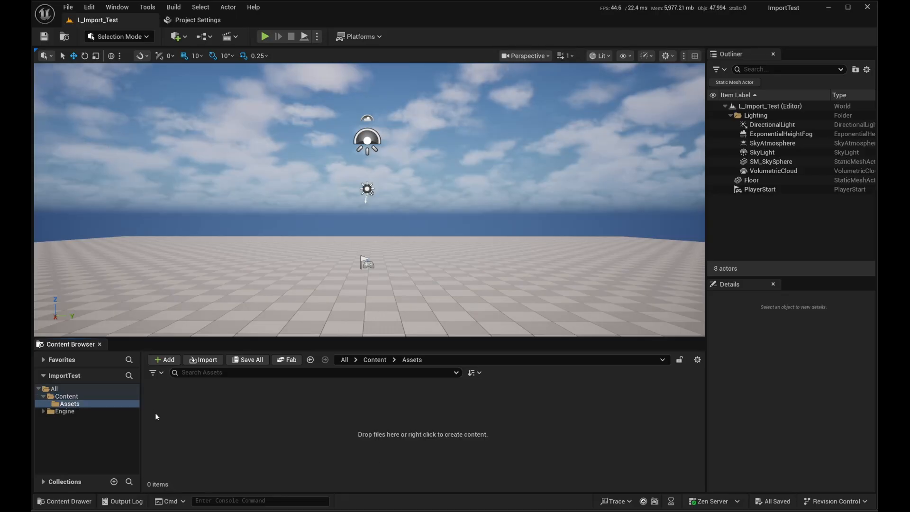
- Create a subfolder named Meshes inside the Assets folder
{"action": "right_click", "coordinate": [285, 401]}
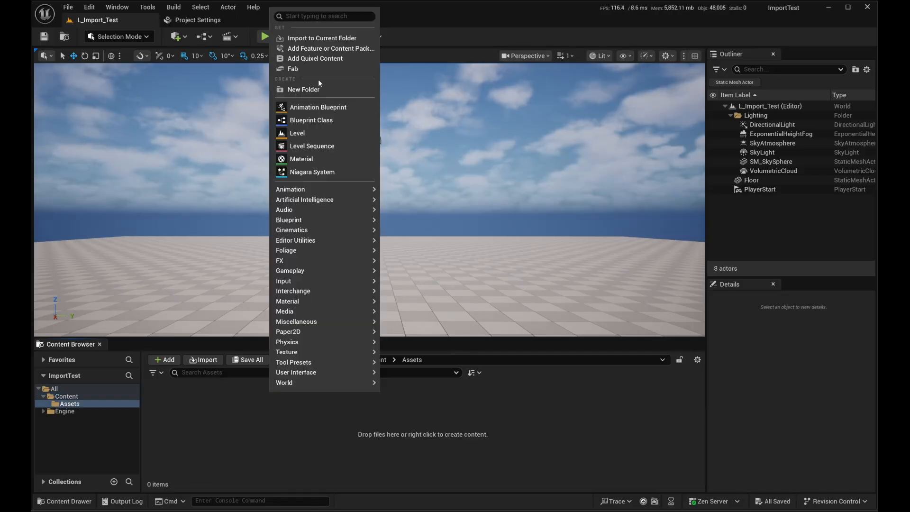
{"action": "left_click", "coordinate": [303, 89]}
{"action": "type", "text": "Meshes"}
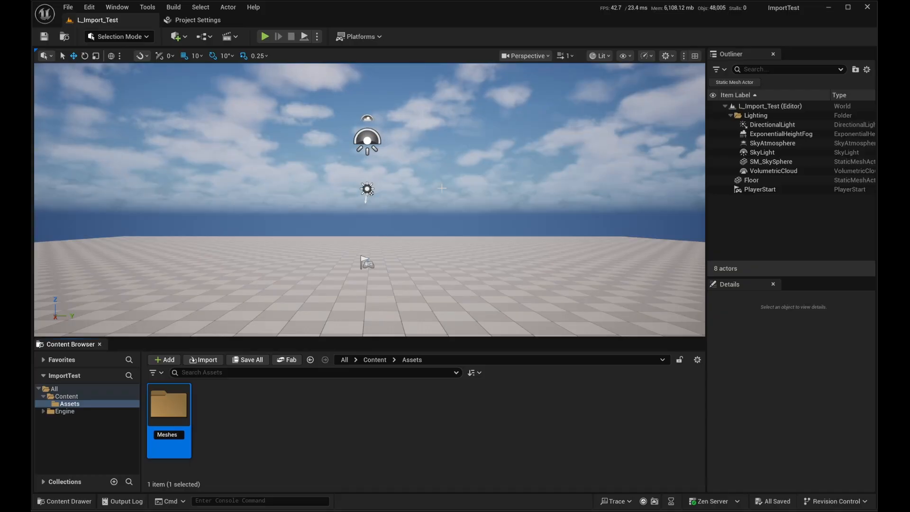
{"action": "key", "text": "Return"}
- Add a second subfolder named Textures inside the Assets folder
{"action": "right_click", "coordinate": [283, 406]}
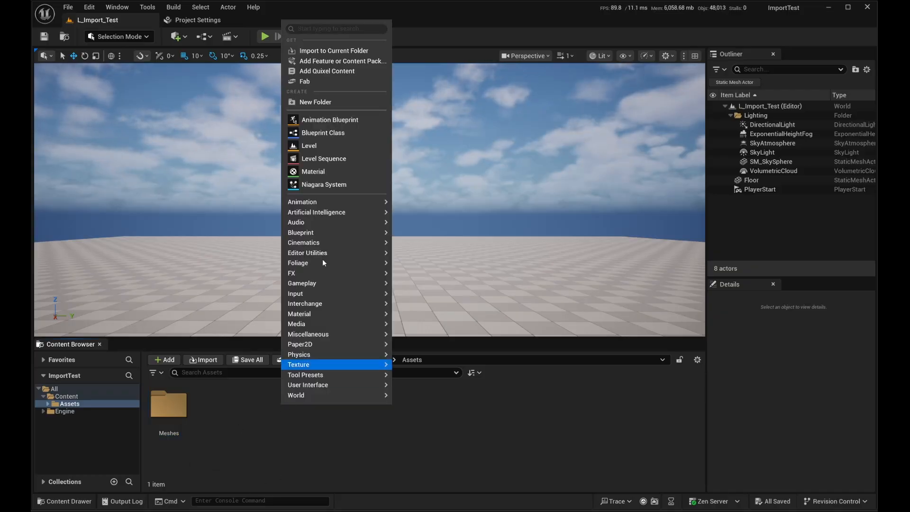
{"action": "left_click", "coordinate": [340, 99]}
{"action": "type", "text": "Te"}
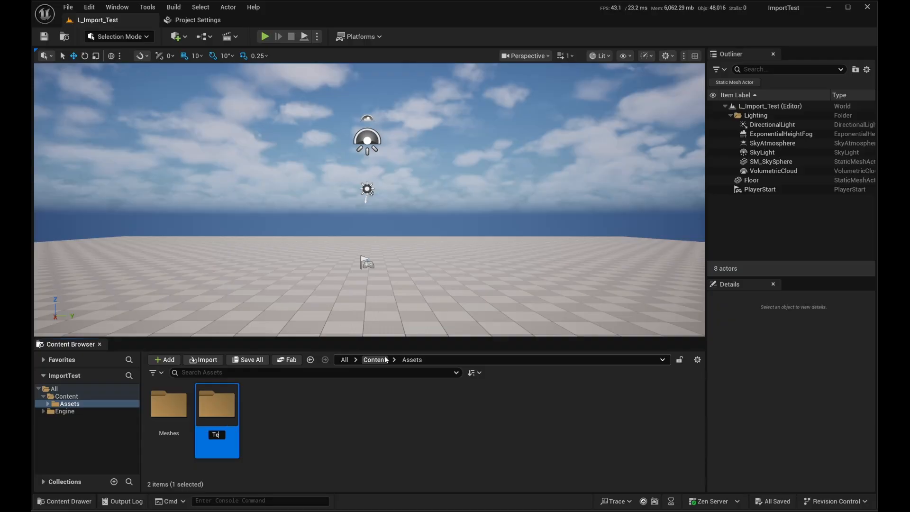
{"action": "type", "text": "xtures"}
{"action": "key", "text": "Return"}
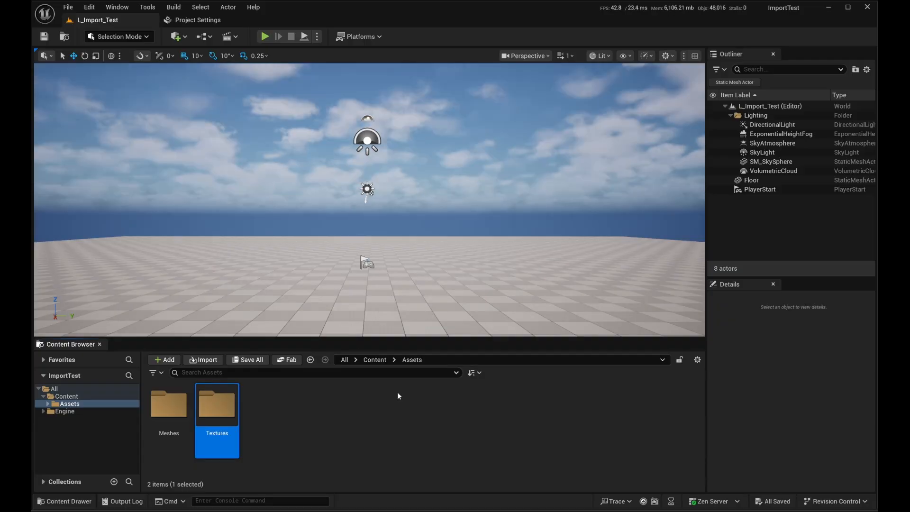
- Open the Meshes folder and start importing RoundWoodenTablev2.fbx into it from the ImportTestAssets folder
{"action": "double_click", "coordinate": [175, 416]}
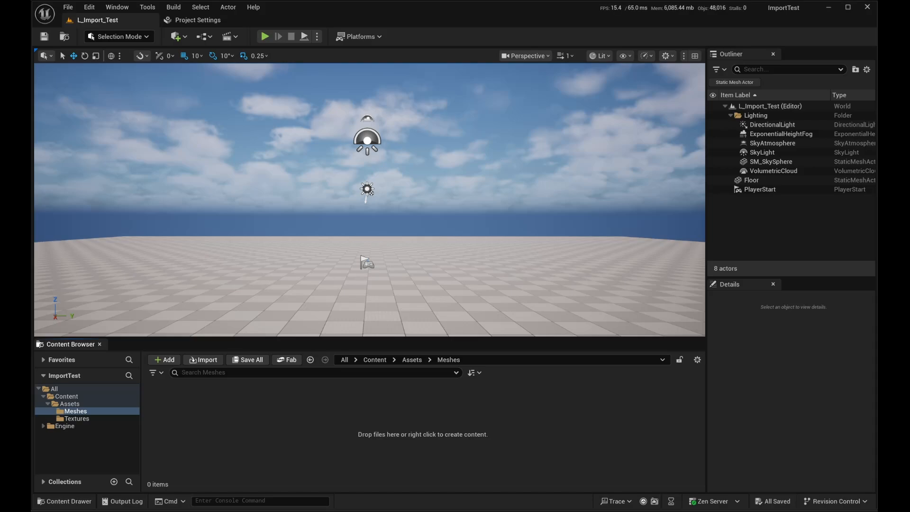
{"action": "left_click_drag", "start_coordinate": [909, 163], "coordinate": [682, 144]}
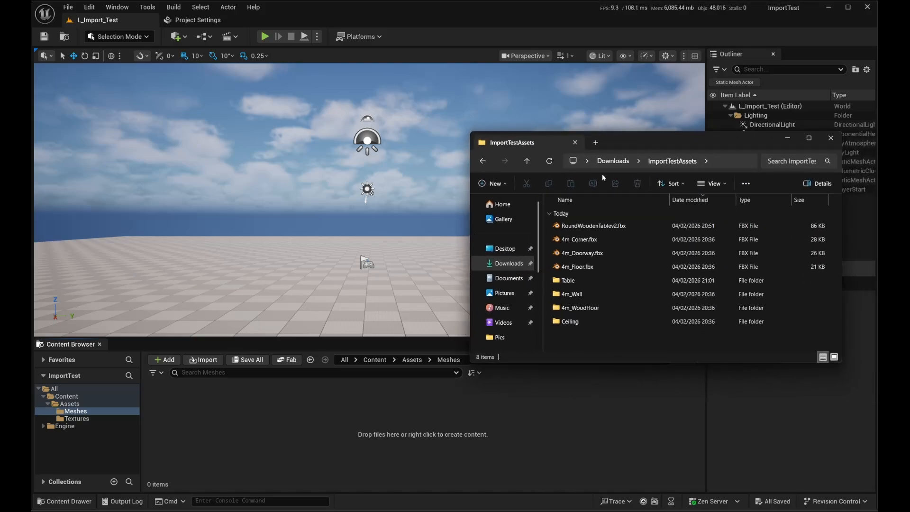
{"action": "left_click", "coordinate": [634, 225]}
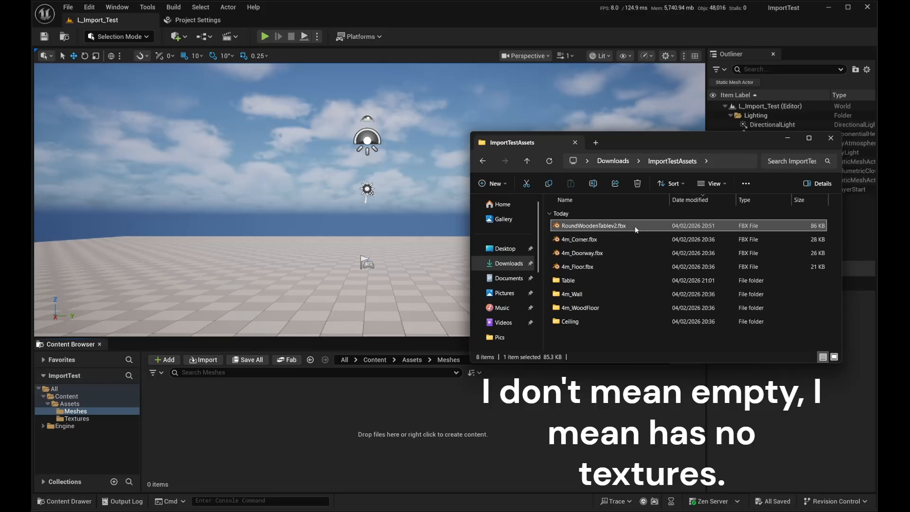
{"action": "left_click_drag", "start_coordinate": [635, 225], "coordinate": [226, 427]}
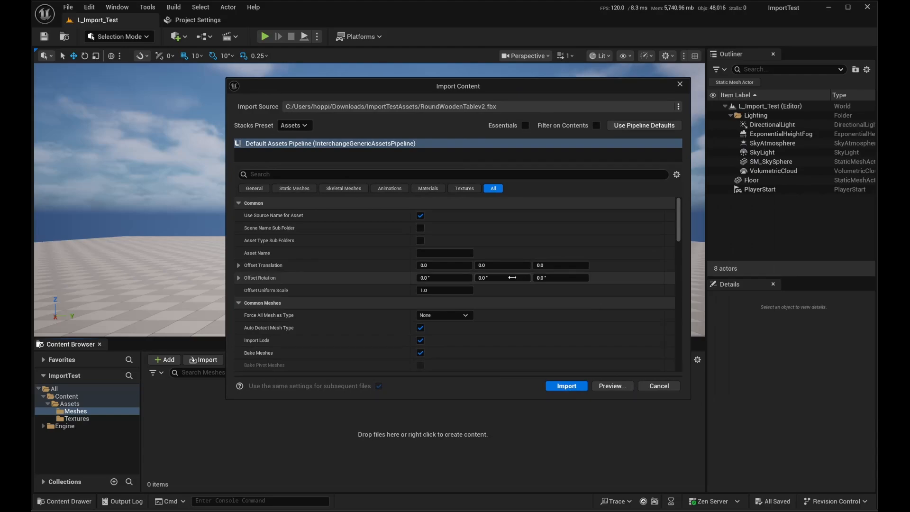
- Set Force All Mesh as Type to Static Mesh in the import options
{"action": "scroll", "coordinate": [512, 265], "scroll_direction": "down", "scroll_amount": 2}
{"action": "scroll", "coordinate": [516, 278], "scroll_direction": "up", "scroll_amount": 2}
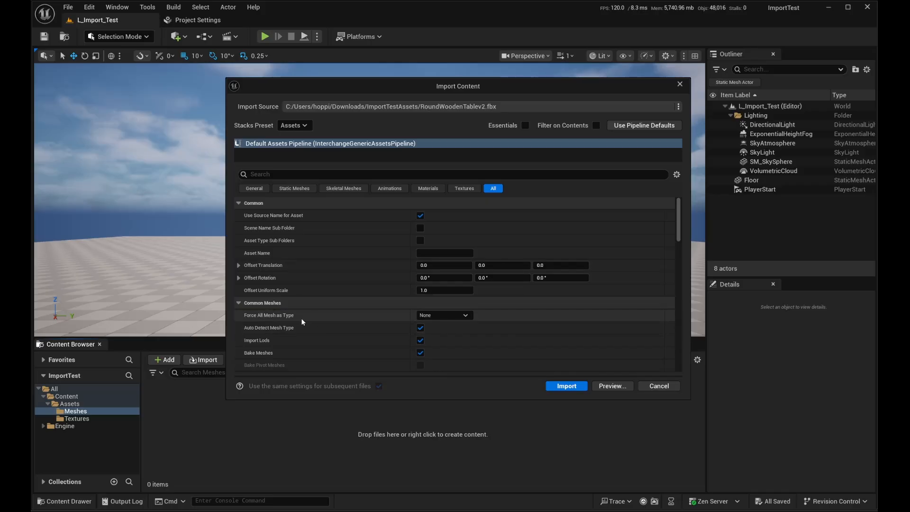
{"action": "left_click", "coordinate": [464, 316]}
{"action": "left_click", "coordinate": [434, 332]}
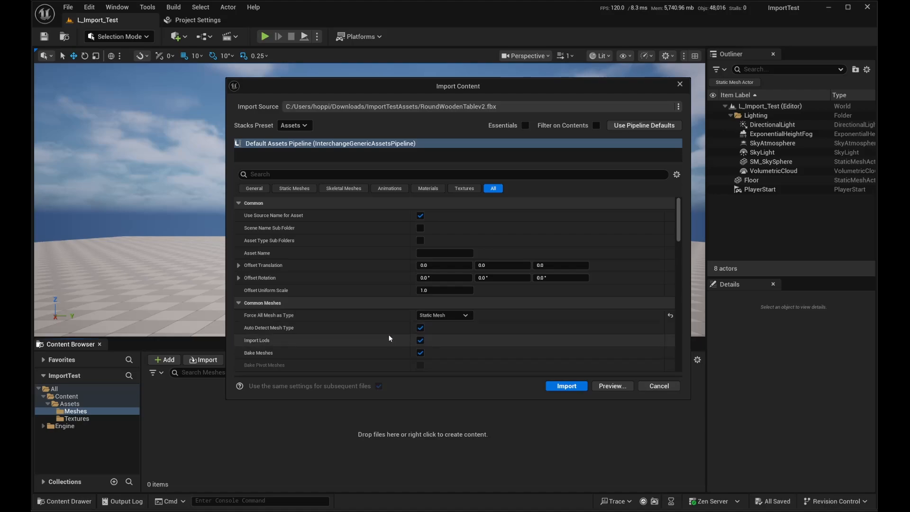
- In the Common Meshes build options, enable Compute Weighted Normals and turn off Recompute Normals and Recompute Tangents
{"action": "scroll", "coordinate": [513, 258], "scroll_direction": "down", "scroll_amount": 5}
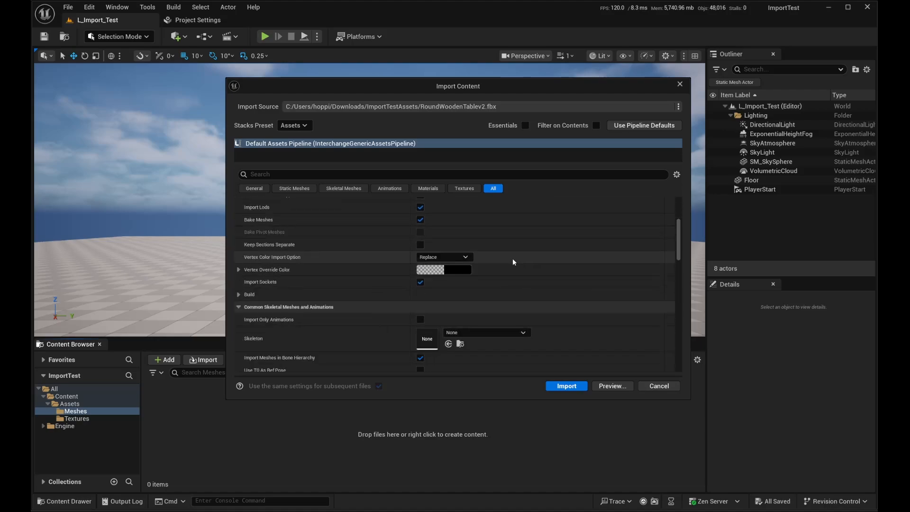
{"action": "scroll", "coordinate": [323, 260], "scroll_direction": "up", "scroll_amount": 3}
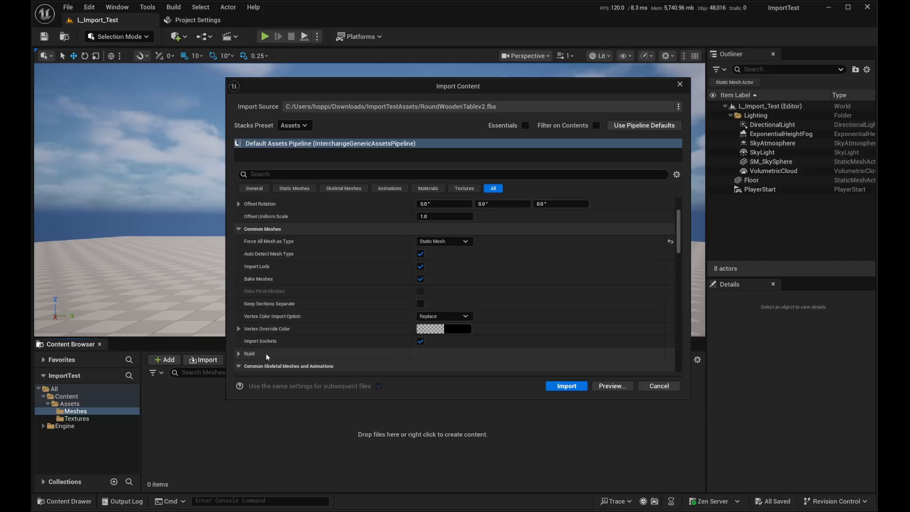
{"action": "scroll", "coordinate": [257, 357], "scroll_direction": "down", "scroll_amount": 2}
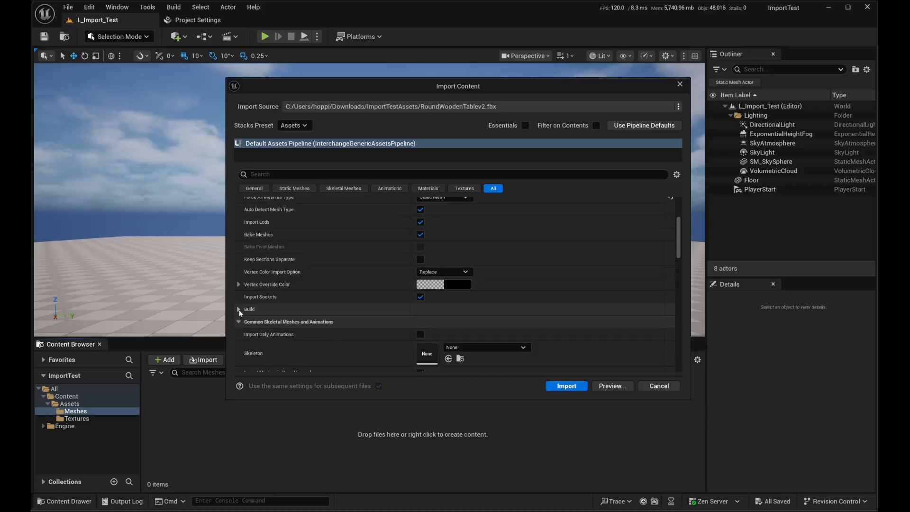
{"action": "left_click", "coordinate": [239, 310]}
{"action": "scroll", "coordinate": [242, 309], "scroll_direction": "down", "scroll_amount": 2}
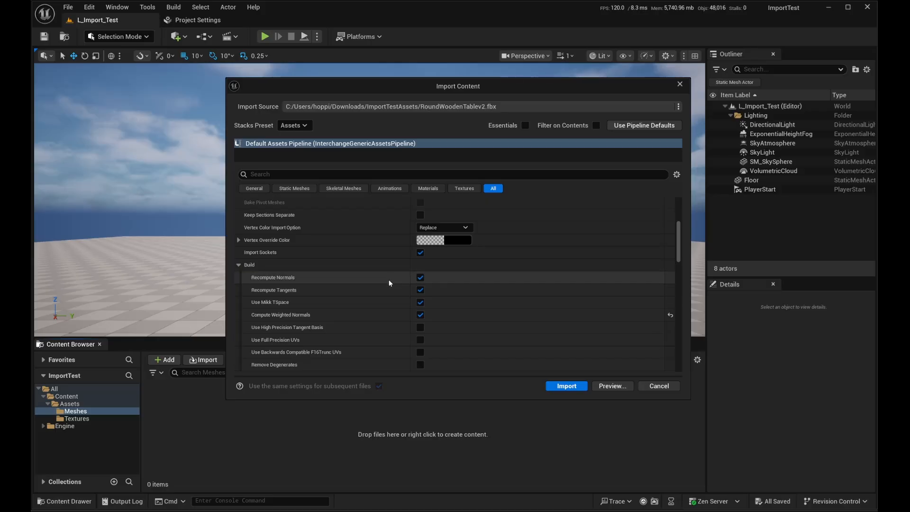
{"action": "left_click", "coordinate": [420, 277]}
{"action": "left_click", "coordinate": [420, 290]}
- Enable Combine Static Meshes in the Static Meshes import options
{"action": "scroll", "coordinate": [405, 284], "scroll_direction": "down", "scroll_amount": 10}
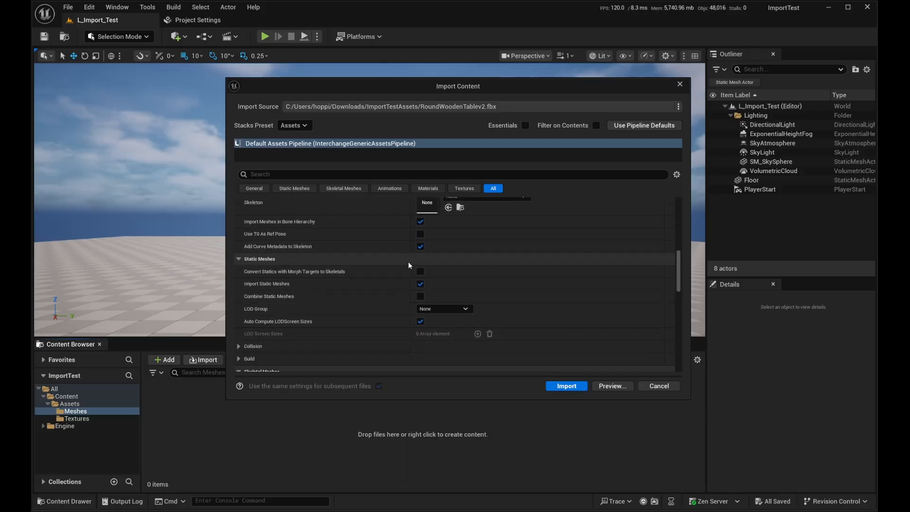
{"action": "scroll", "coordinate": [403, 244], "scroll_direction": "down", "scroll_amount": 1}
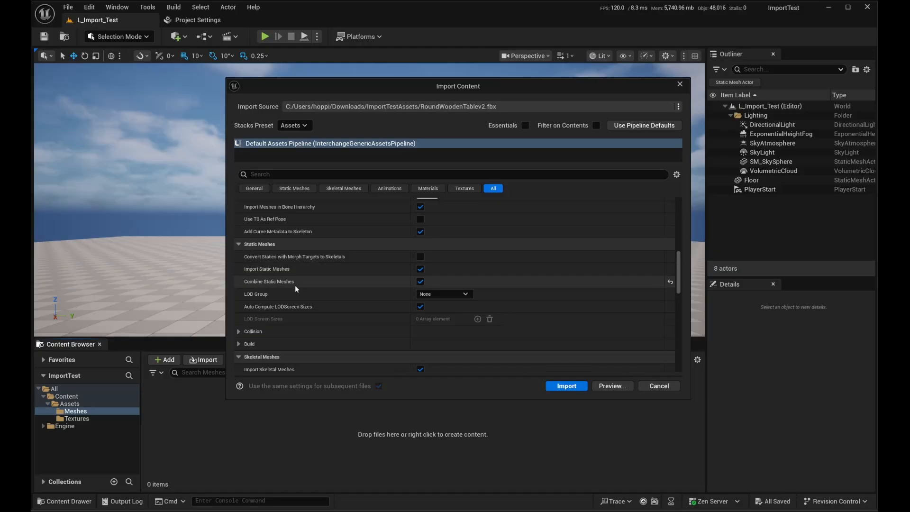
- Turn off Import Materials and Import Textures for the table mesh import
{"action": "scroll", "coordinate": [481, 285], "scroll_direction": "down", "scroll_amount": 10}
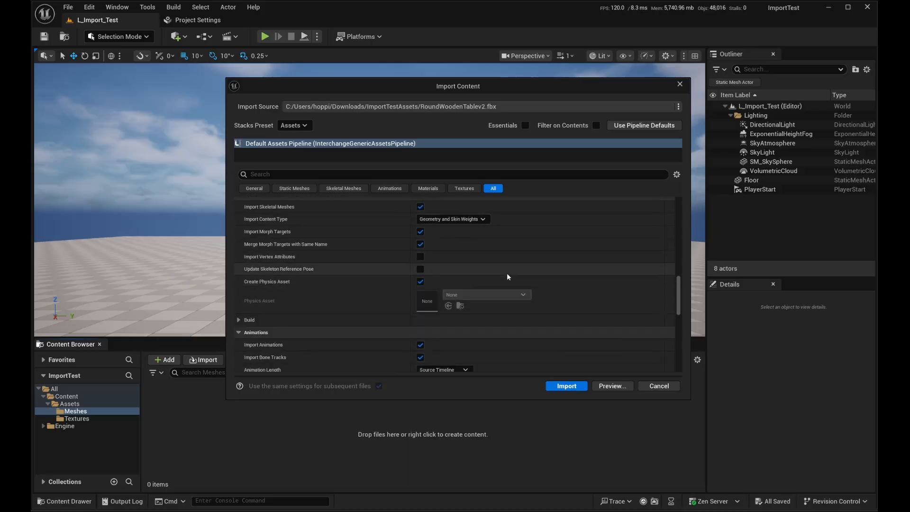
{"action": "scroll", "coordinate": [371, 245], "scroll_direction": "down", "scroll_amount": 15}
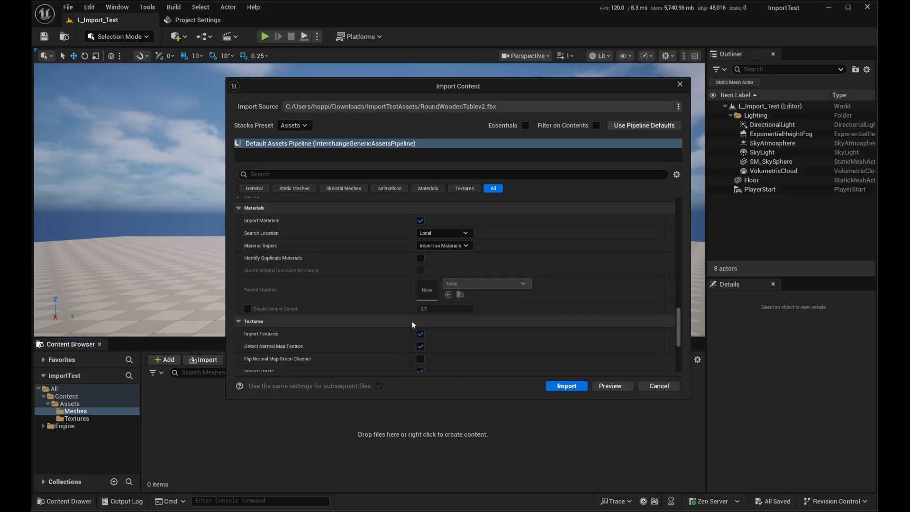
{"action": "scroll", "coordinate": [458, 251], "scroll_direction": "up", "scroll_amount": 5}
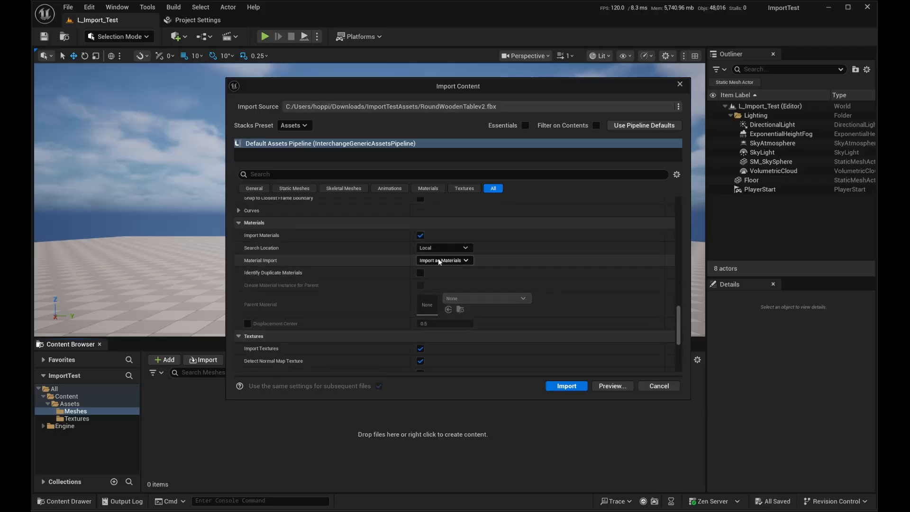
{"action": "scroll", "coordinate": [473, 277], "scroll_direction": "down", "scroll_amount": 2}
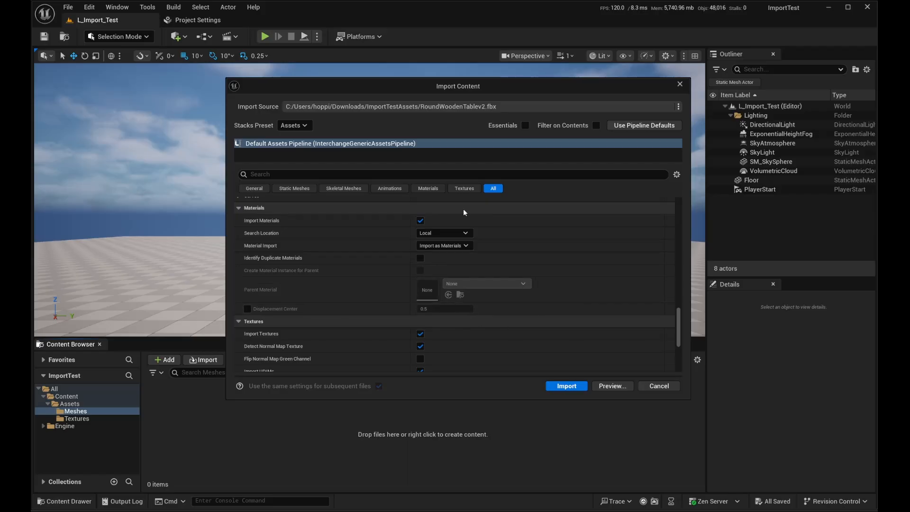
{"action": "left_click", "coordinate": [419, 221]}
{"action": "left_click", "coordinate": [420, 334]}
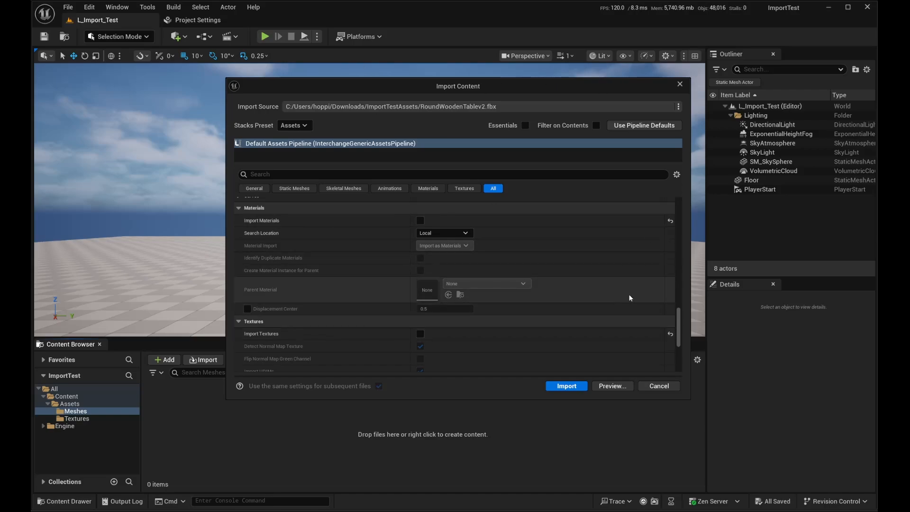
- Import RoundWoodenTablev2.fbx with the configured options and place the table mesh on the floor in the level
{"action": "left_click_drag", "start_coordinate": [470, 87], "coordinate": [448, 96]}
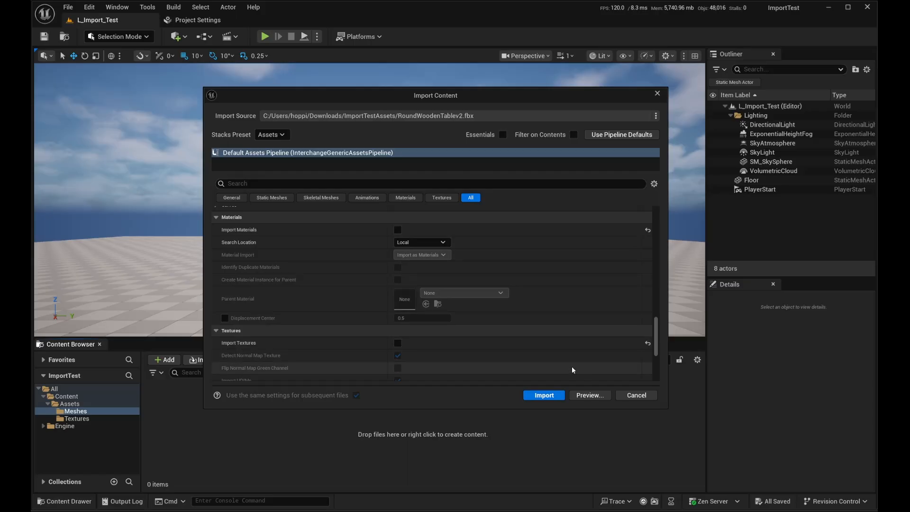
{"action": "left_click", "coordinate": [553, 395]}
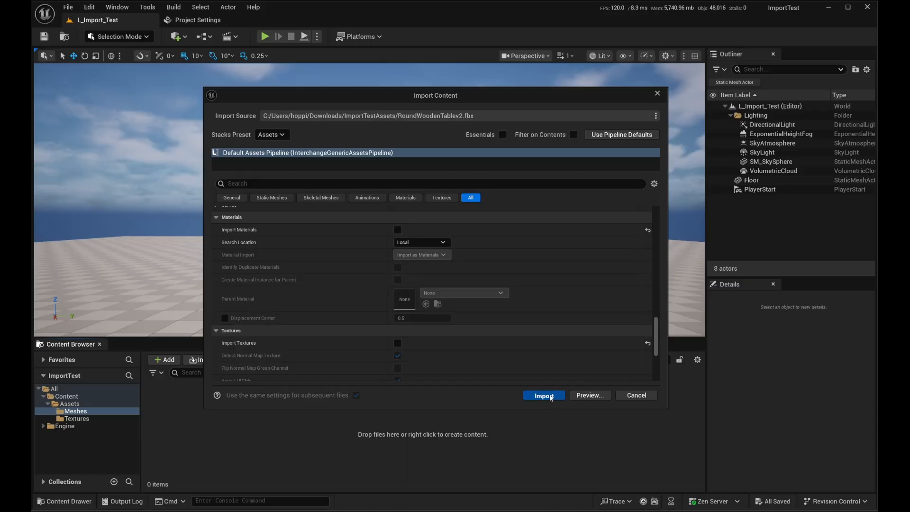
{"action": "left_click_drag", "start_coordinate": [183, 406], "coordinate": [414, 305]}
- Examine the placed table's top, rim and base from several angles in the level
{"action": "right_click_drag", "start_coordinate": [414, 306], "coordinate": [436, 351]}
{"action": "key", "text": "w"}
{"action": "right_click_drag", "start_coordinate": [370, 199], "coordinate": [490, 275]}
{"action": "key", "text": "d"}
{"action": "key", "text": "q"}
{"action": "key", "text": "a"}
{"action": "key", "text": "e"}
{"action": "key", "text": "e"}
{"action": "key", "text": "w"}
{"action": "key", "text": "q"}
{"action": "key", "text": "s"}
{"action": "key", "text": "w"}
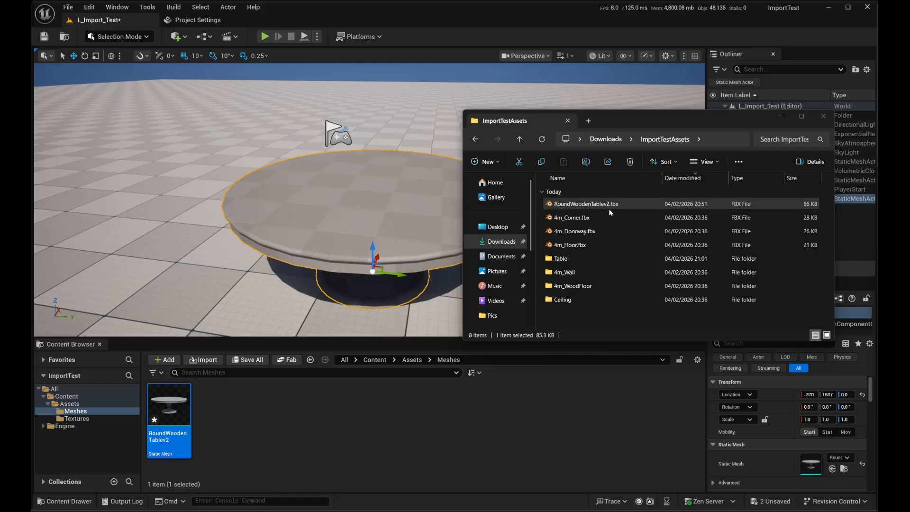
- Check the exported PNG textures in the Table folder in File Explorer, then return to the Unreal Engine editor
{"action": "double_click", "coordinate": [580, 259]}
{"action": "left_click_drag", "start_coordinate": [698, 127], "coordinate": [682, 124]}
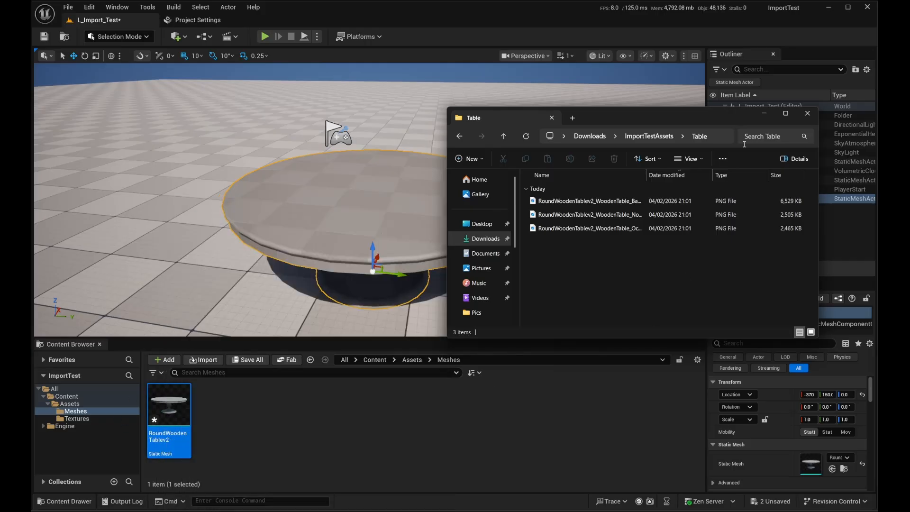
{"action": "left_click", "coordinate": [482, 431]}
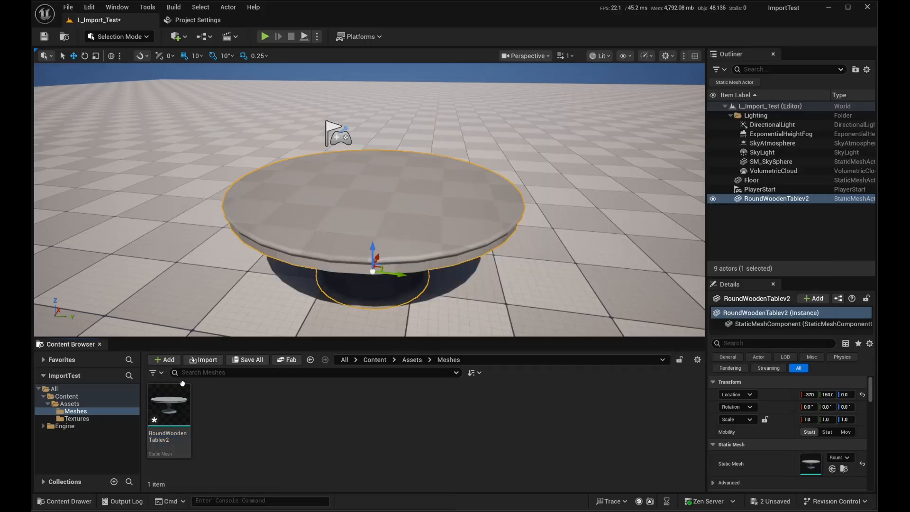
- Import the BaseColor, Normal and OcclusionRoughnessMetallic PNGs from Downloads/ImportTestAssets/Table into the Meshes folder
{"action": "left_click", "coordinate": [203, 359]}
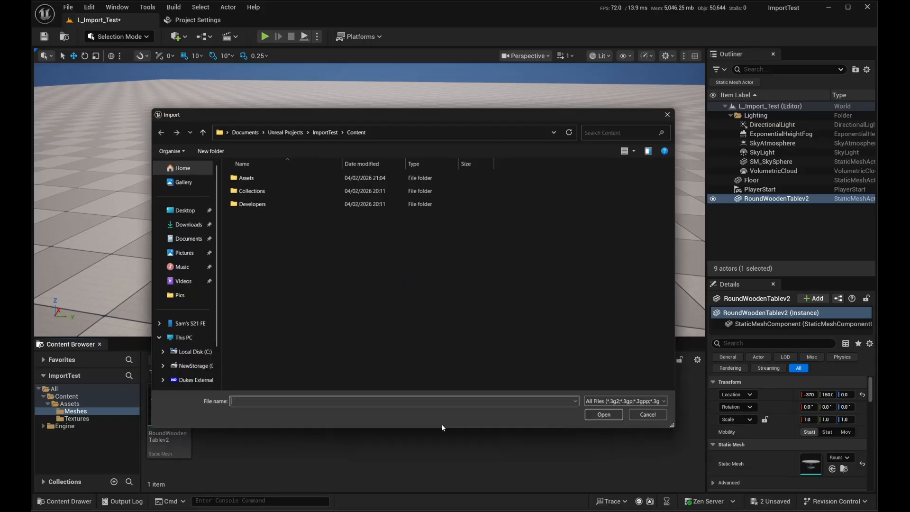
{"action": "left_click", "coordinate": [179, 222]}
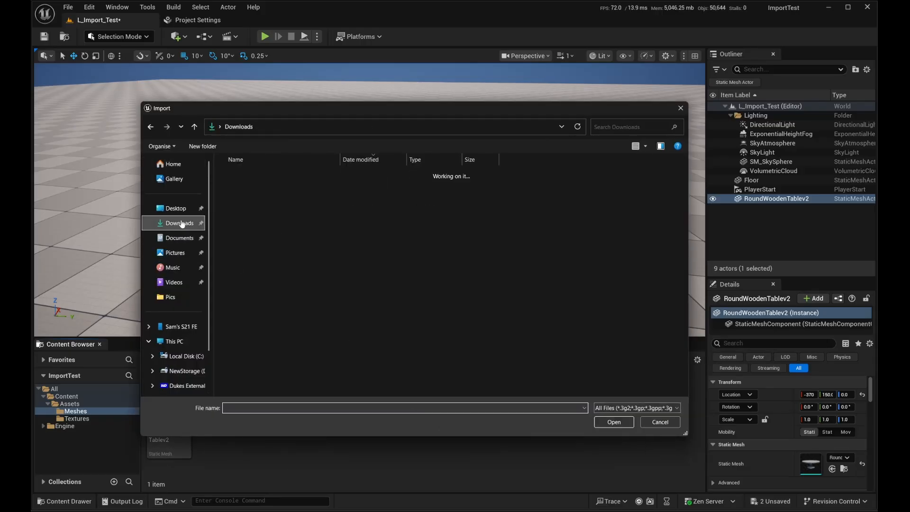
{"action": "double_click", "coordinate": [284, 185]}
{"action": "left_click_drag", "start_coordinate": [459, 108], "coordinate": [495, 93]}
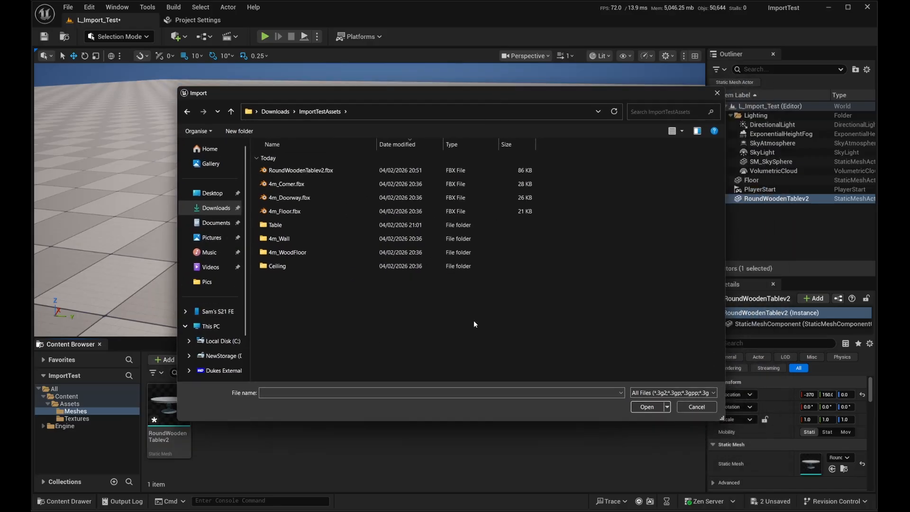
{"action": "double_click", "coordinate": [289, 223]}
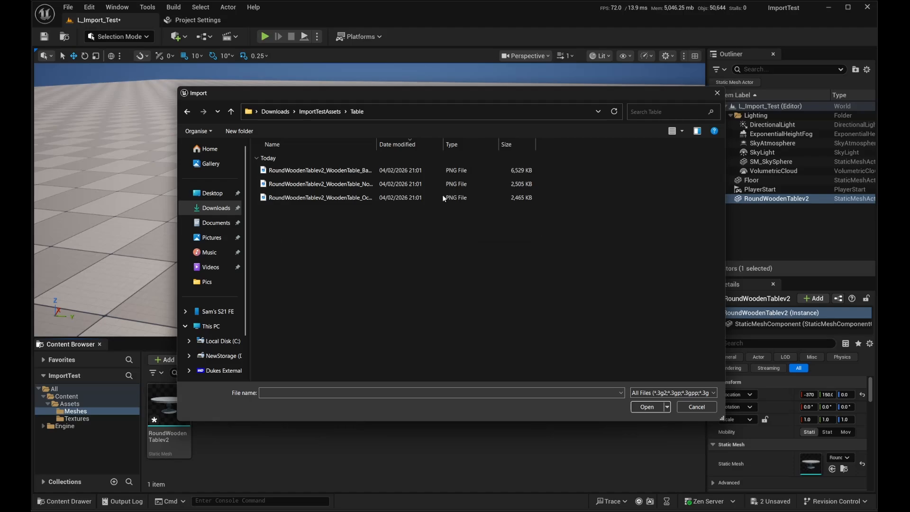
{"action": "left_click", "coordinate": [352, 172]}
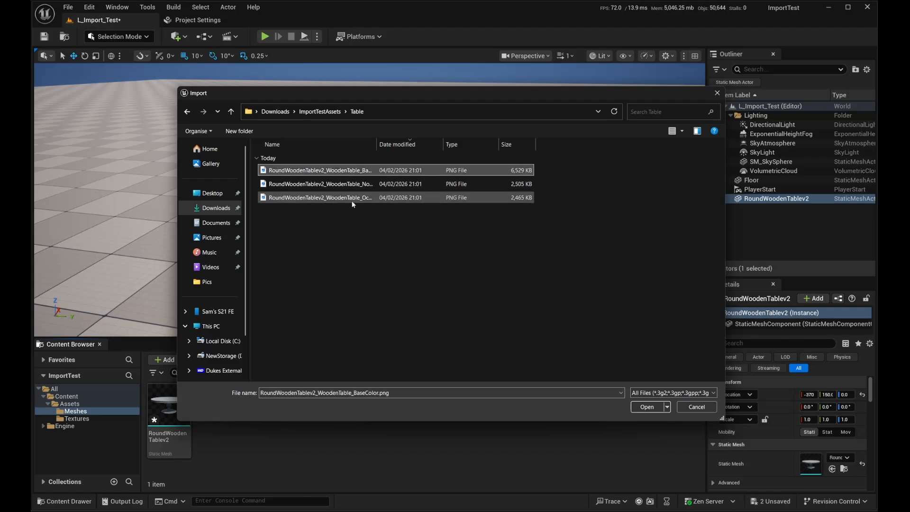
{"action": "left_click", "coordinate": [354, 198], "text": "shift"}
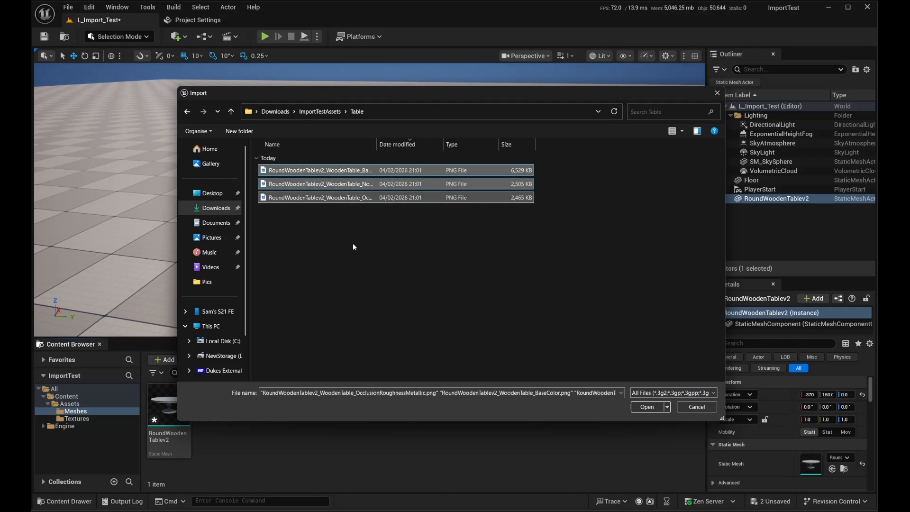
{"action": "left_click", "coordinate": [645, 407]}
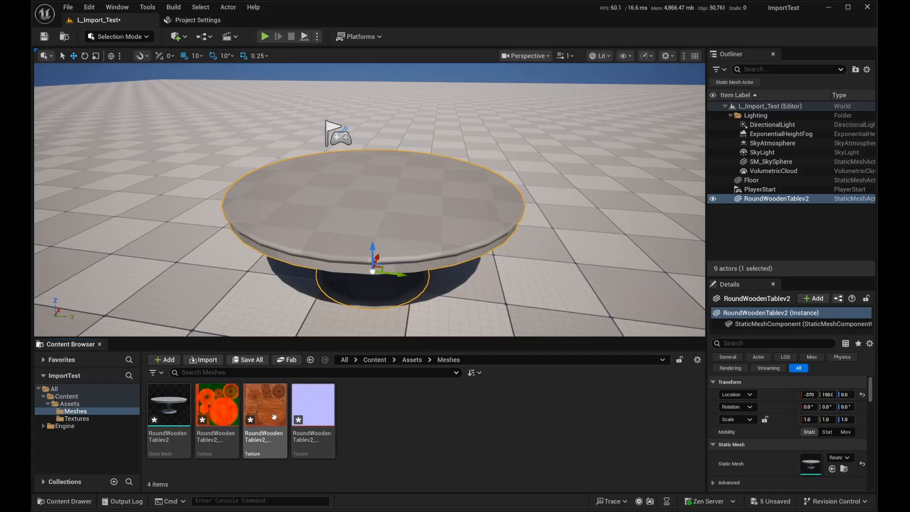
- View the table's imported OcclusionRoughnessMetallic and BaseColor textures in the texture editor, closing each one
{"action": "double_click", "coordinate": [238, 419]}
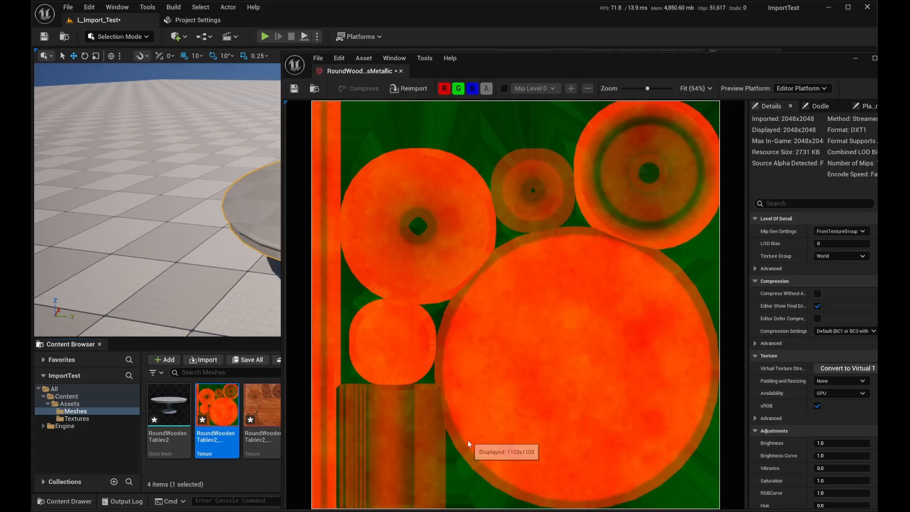
{"action": "left_click_drag", "start_coordinate": [582, 70], "coordinate": [455, 42]}
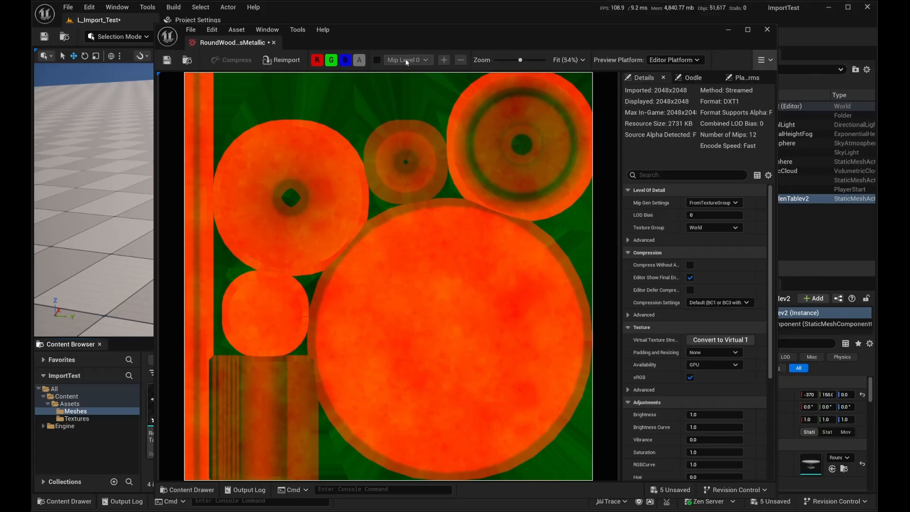
{"action": "left_click", "coordinate": [767, 30]}
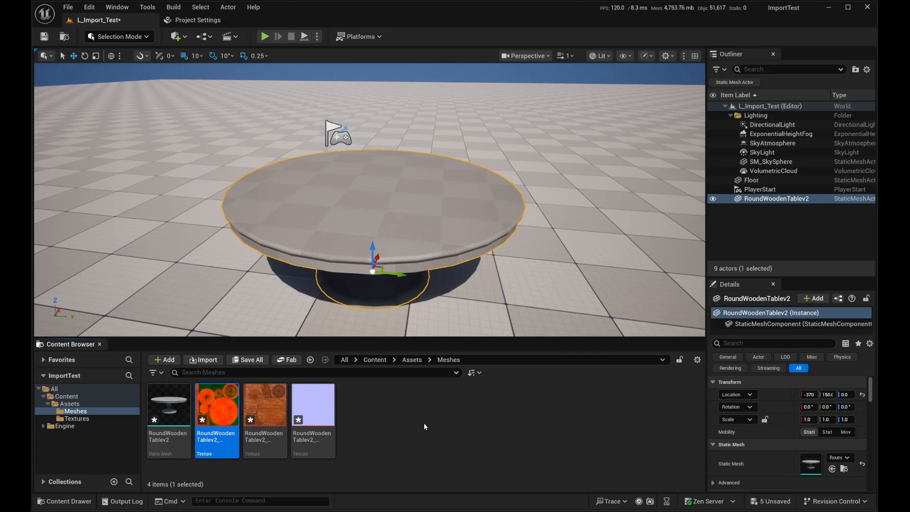
{"action": "left_click", "coordinate": [267, 406]}
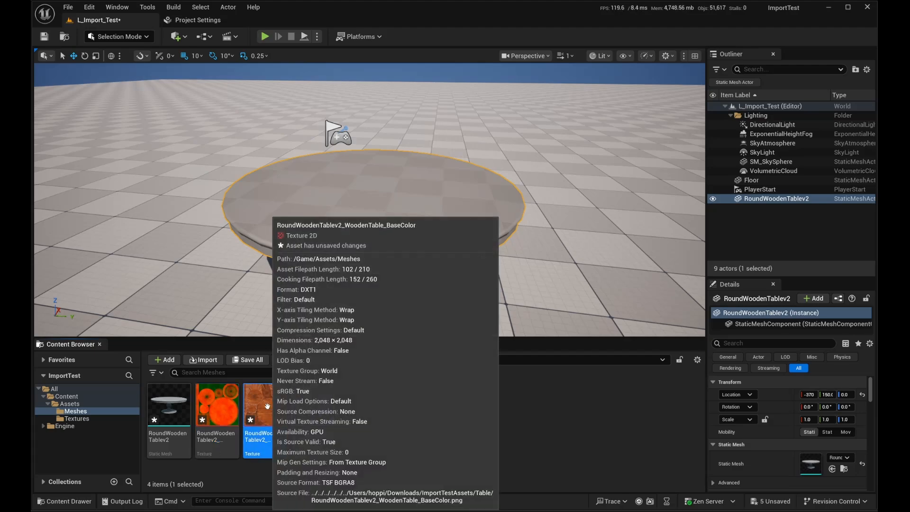
{"action": "double_click", "coordinate": [267, 406]}
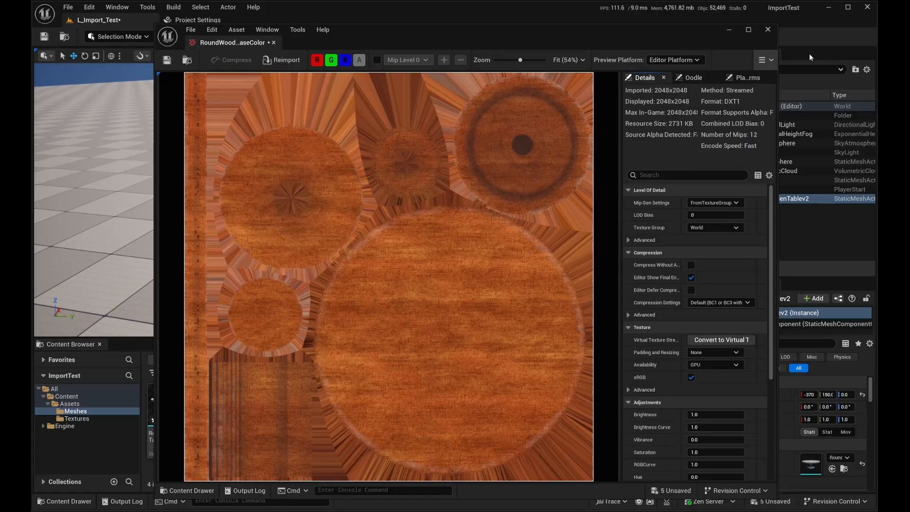
{"action": "left_click", "coordinate": [773, 31]}
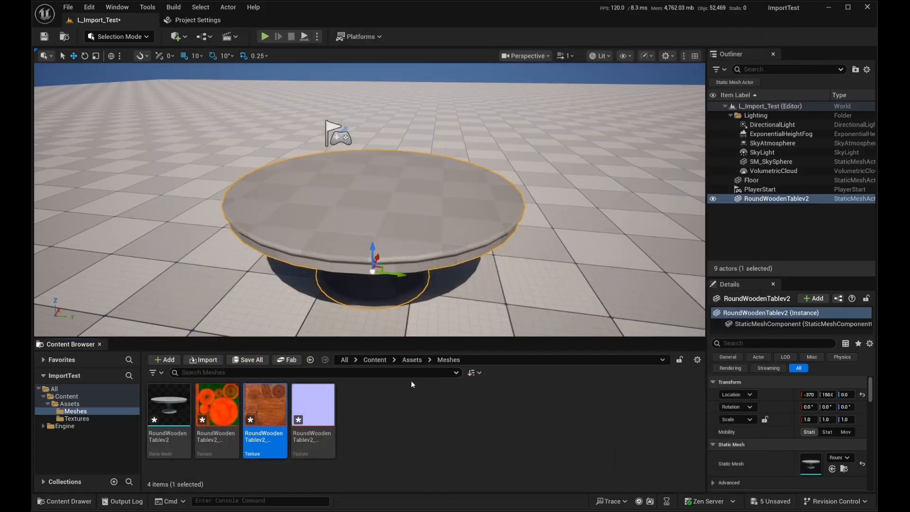
- Inspect the table's Normal texture up close in the texture editor and close it
{"action": "left_click", "coordinate": [324, 411]}
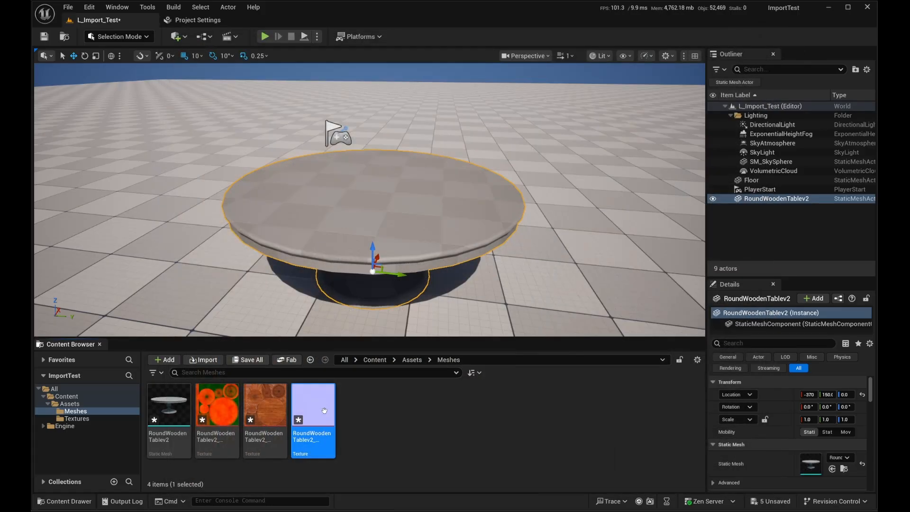
{"action": "double_click", "coordinate": [324, 410]}
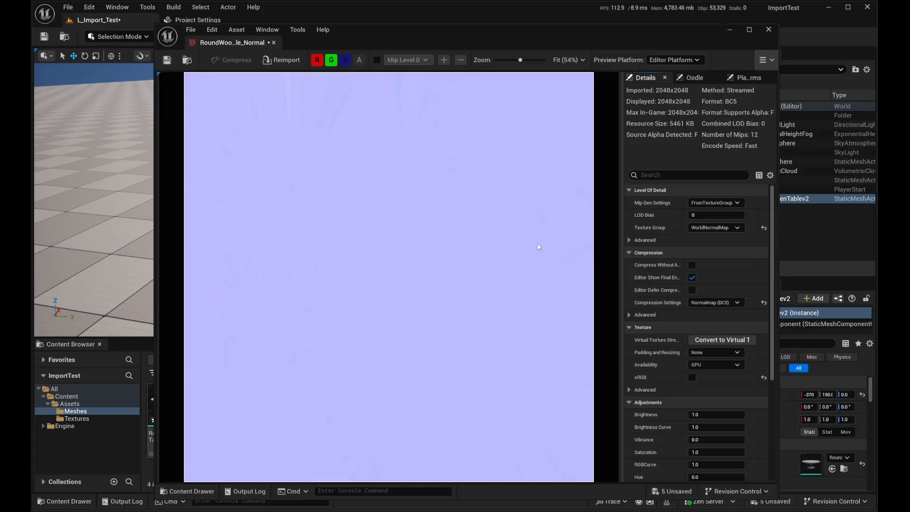
{"action": "scroll", "coordinate": [284, 166], "scroll_direction": "up", "scroll_amount": 6}
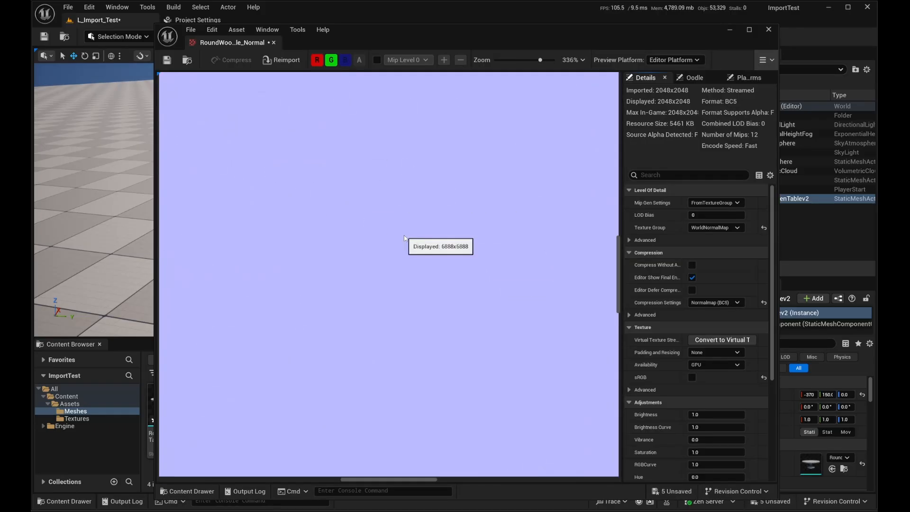
{"action": "scroll", "coordinate": [436, 258], "scroll_direction": "up", "scroll_amount": 8}
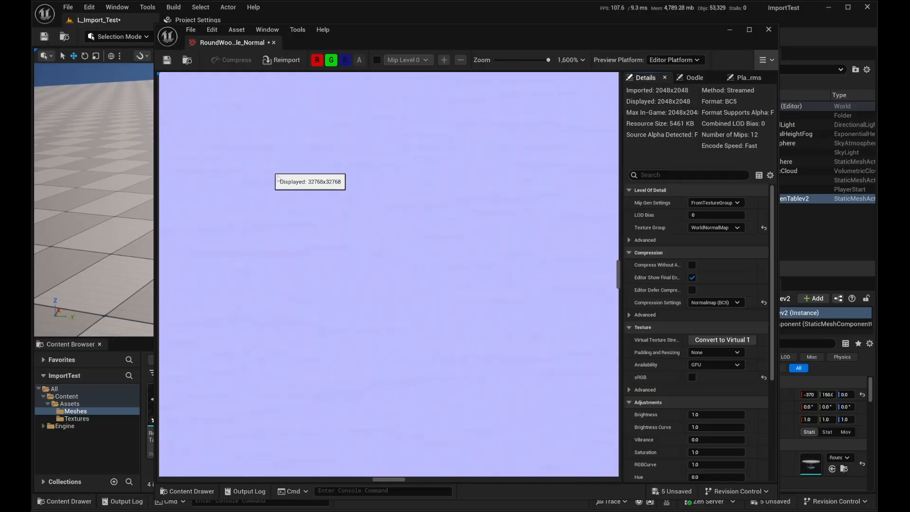
{"action": "scroll", "coordinate": [488, 229], "scroll_direction": "down", "scroll_amount": 12}
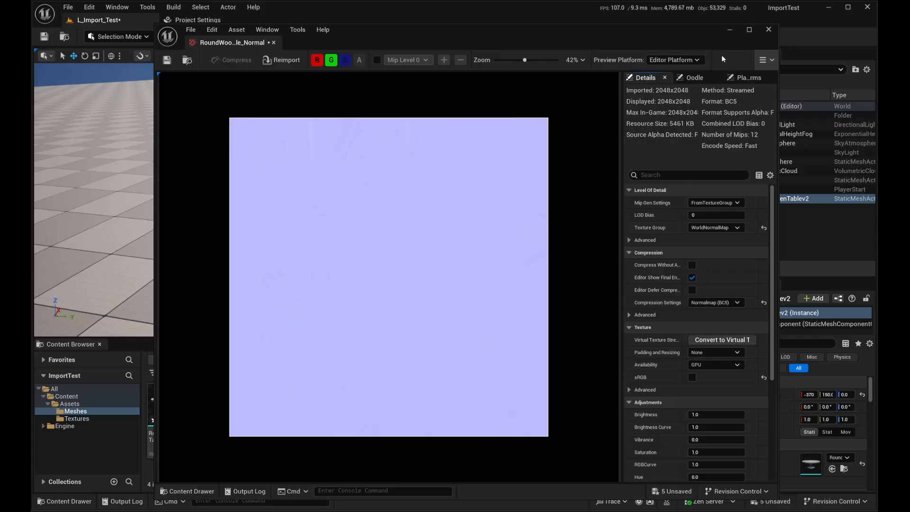
{"action": "left_click", "coordinate": [768, 29]}
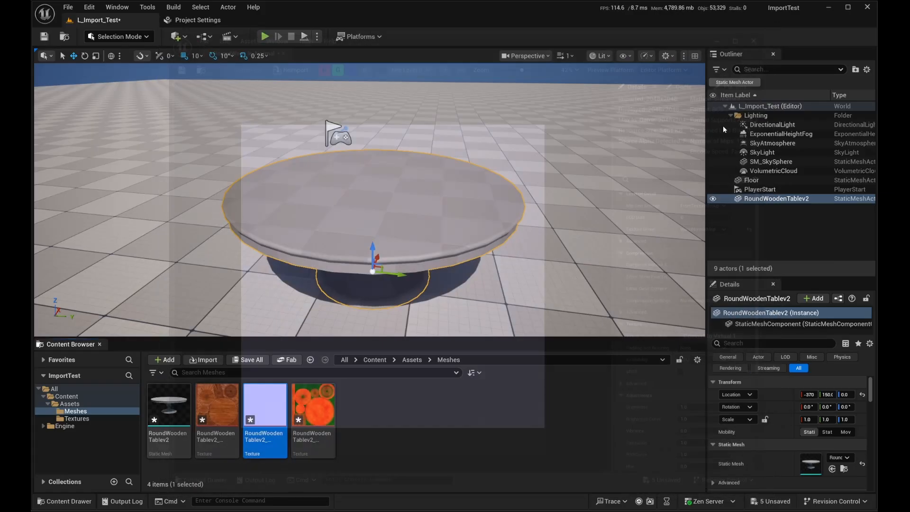
- Open the OcclusionRoughnessMetallic texture and view only its red channel
{"action": "double_click", "coordinate": [314, 411]}
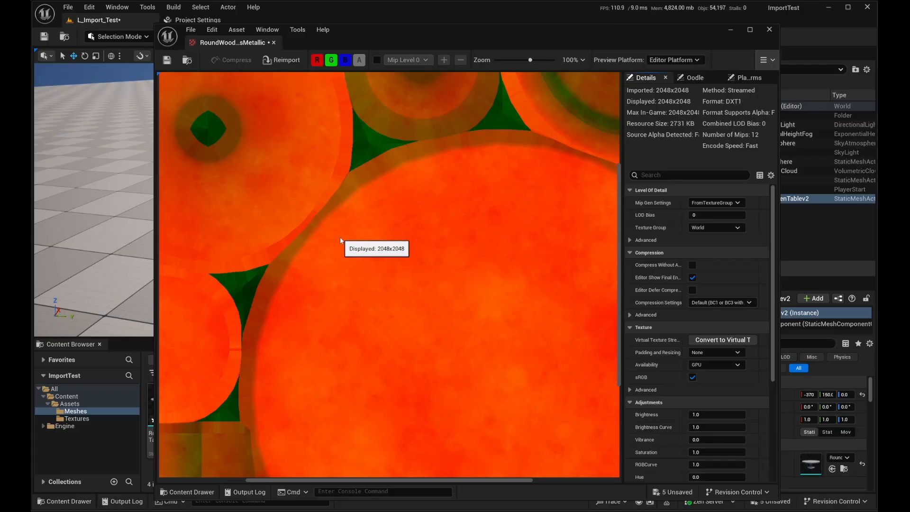
{"action": "left_click", "coordinate": [344, 59]}
{"action": "left_click", "coordinate": [331, 60]}
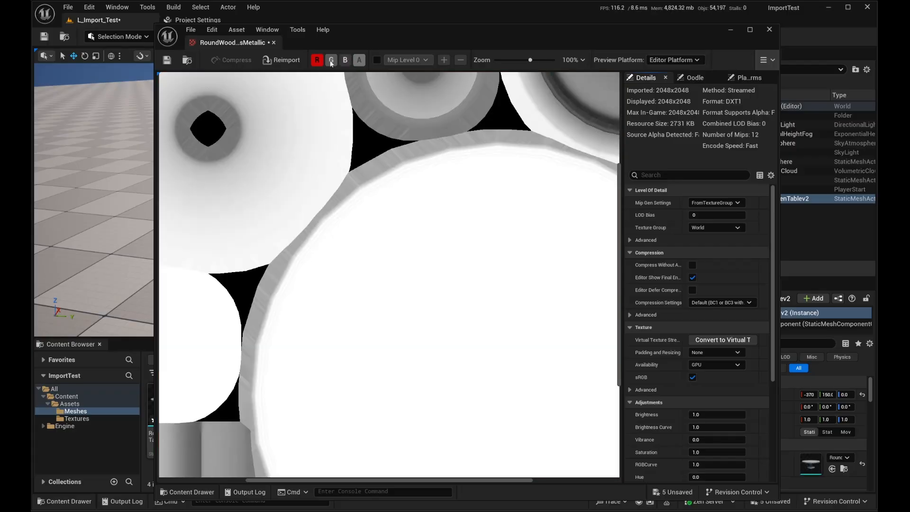
{"action": "scroll", "coordinate": [467, 286], "scroll_direction": "down", "scroll_amount": 1}
{"action": "scroll", "coordinate": [467, 286], "scroll_direction": "down", "scroll_amount": 5}
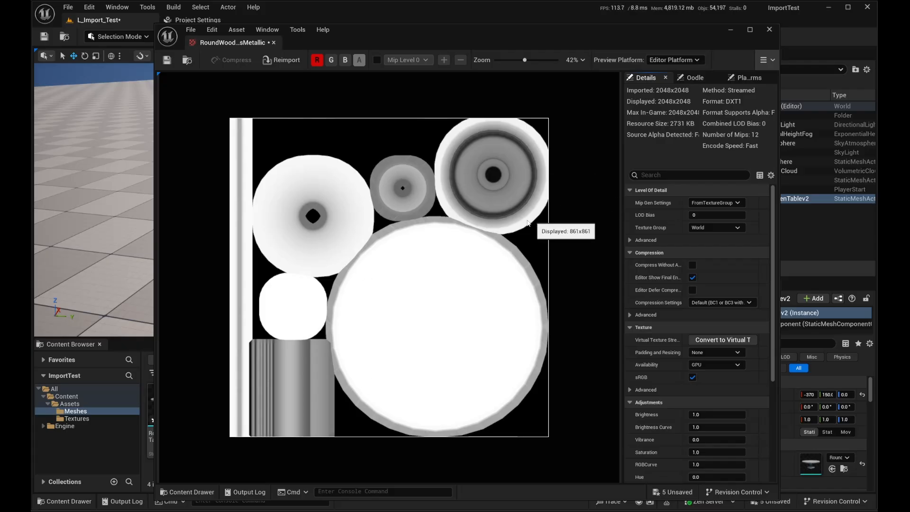
- Isolate the green channel of the OcclusionRoughnessMetallic texture and examine its roughness detail
{"action": "left_click", "coordinate": [317, 60]}
{"action": "left_click", "coordinate": [331, 60]}
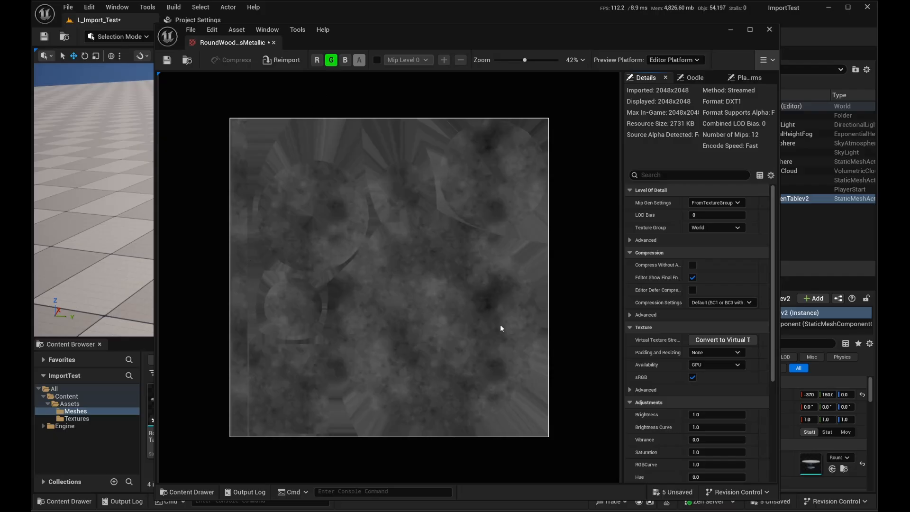
{"action": "scroll", "coordinate": [445, 273], "scroll_direction": "up", "scroll_amount": 6}
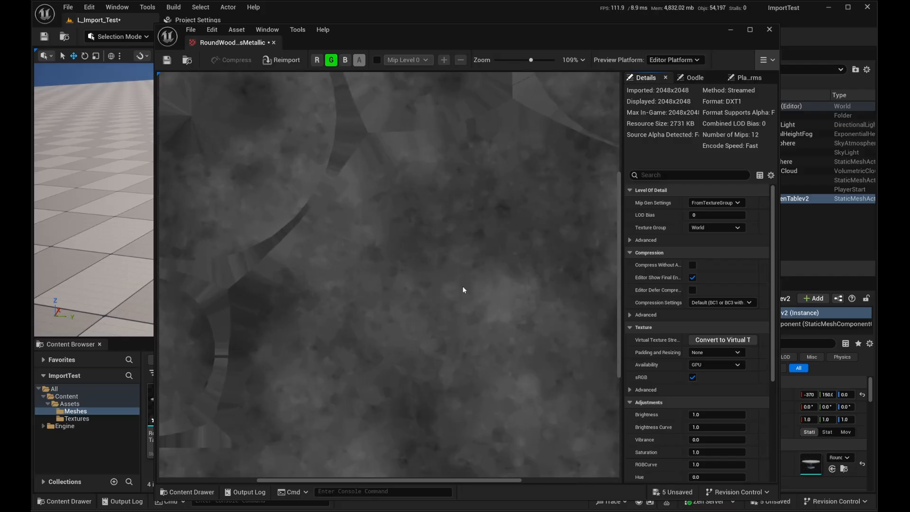
{"action": "scroll", "coordinate": [439, 264], "scroll_direction": "down", "scroll_amount": 6}
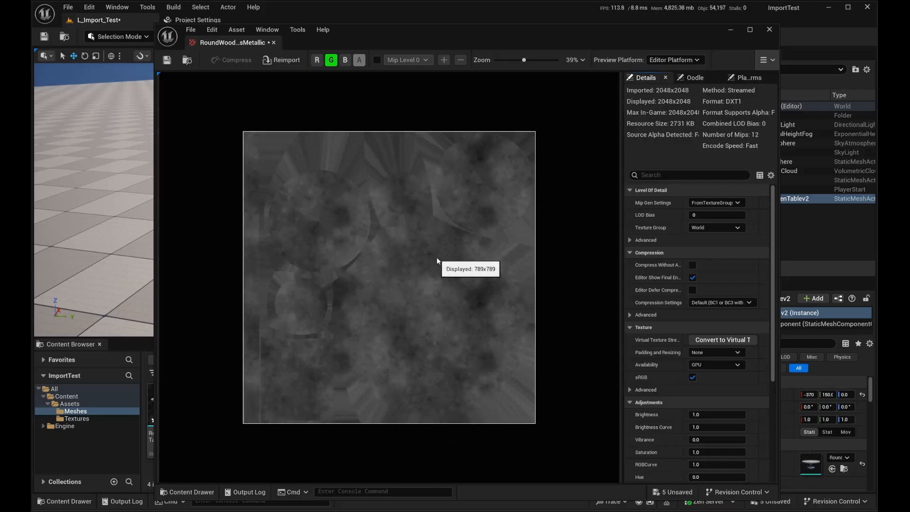
- View the blue channel of the OcclusionRoughnessMetallic texture alone, then show the red, green and blue channels together
{"action": "left_click", "coordinate": [343, 61]}
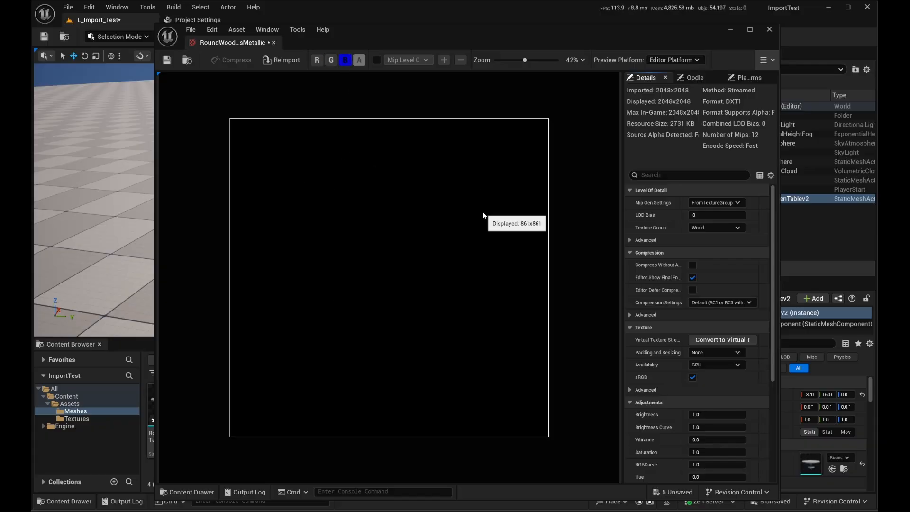
{"action": "left_click", "coordinate": [343, 62]}
{"action": "left_click", "coordinate": [317, 61]}
{"action": "left_click", "coordinate": [331, 61]}
{"action": "left_click", "coordinate": [345, 61]}
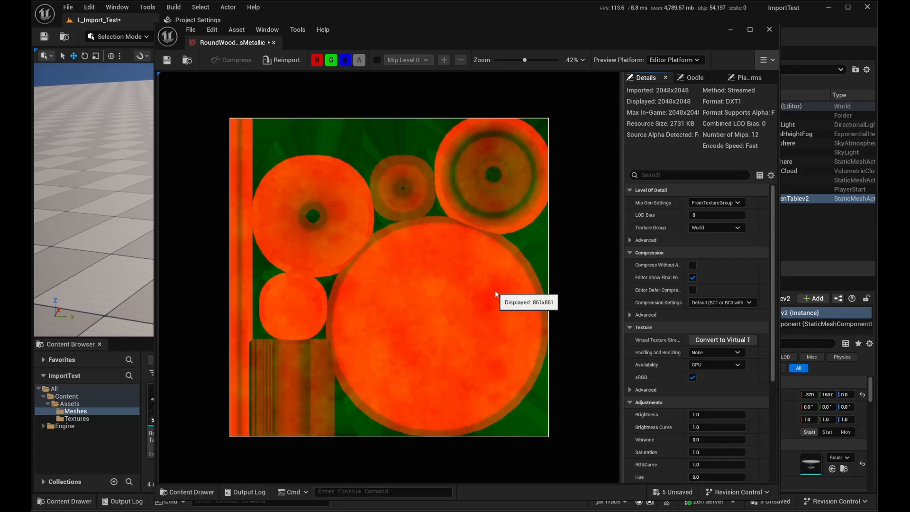
- Turn off sRGB for the OcclusionRoughnessMetallic texture
{"action": "scroll", "coordinate": [495, 290], "scroll_direction": "up", "scroll_amount": 1}
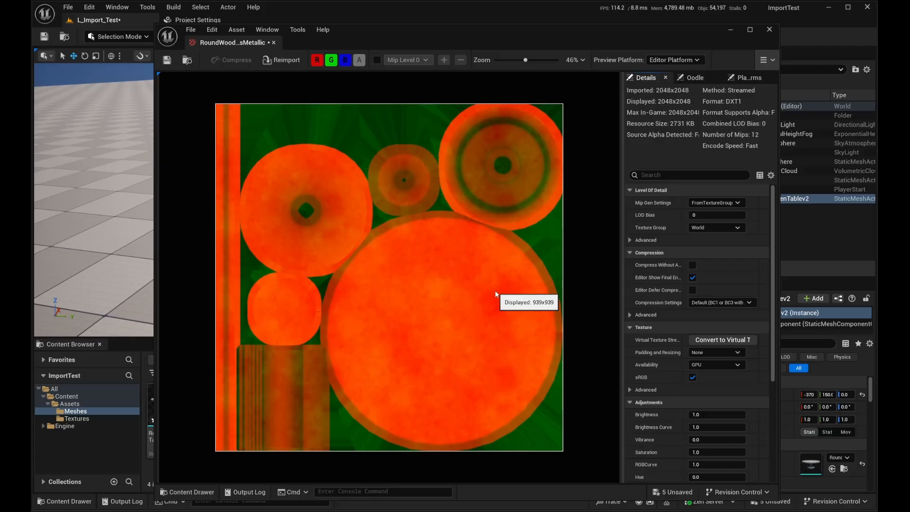
{"action": "left_click", "coordinate": [693, 377]}
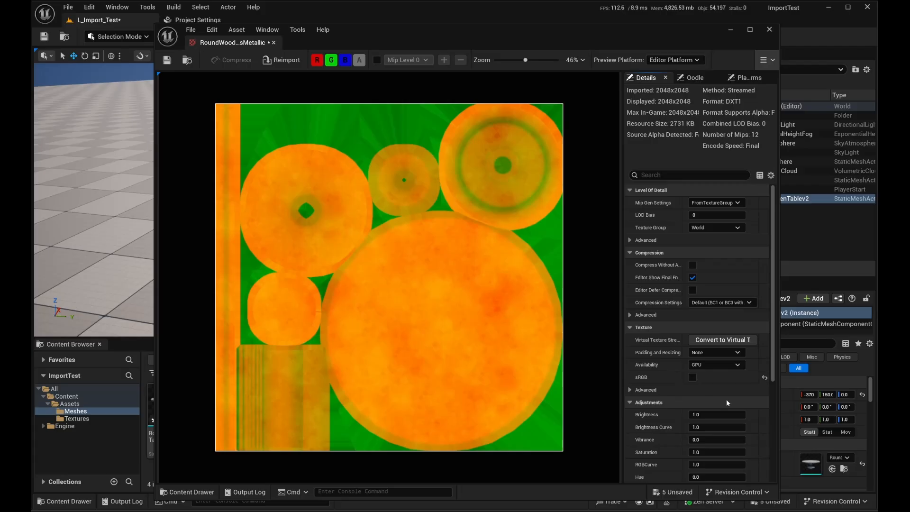
{"action": "left_click", "coordinate": [692, 376]}
{"action": "left_click", "coordinate": [692, 376]}
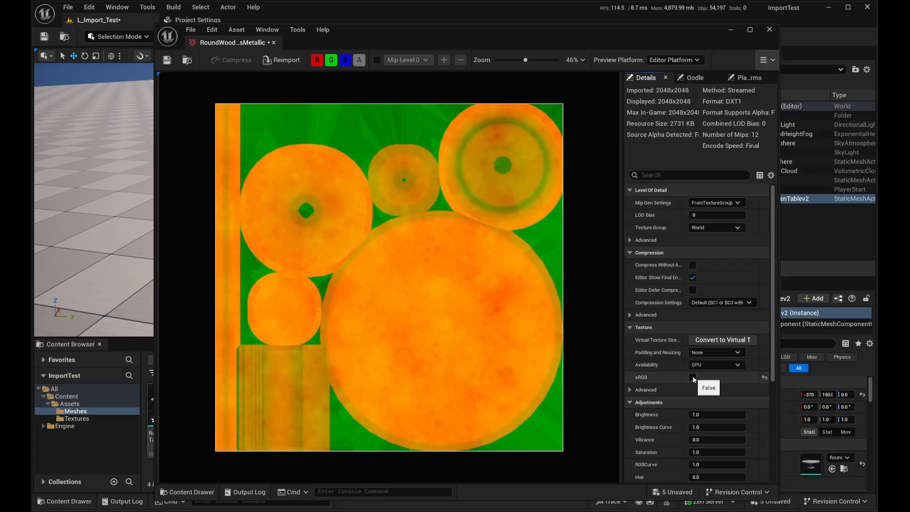
- Keep sRGB off for the OcclusionRoughnessMetallic texture, save the texture and close its editor
{"action": "left_click", "coordinate": [692, 376]}
{"action": "left_click", "coordinate": [692, 376]}
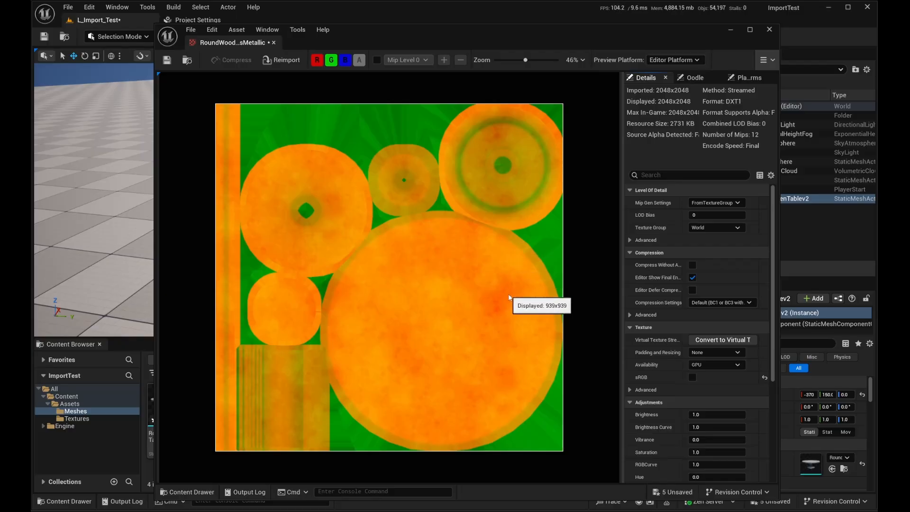
{"action": "scroll", "coordinate": [516, 296], "scroll_direction": "up", "scroll_amount": 1}
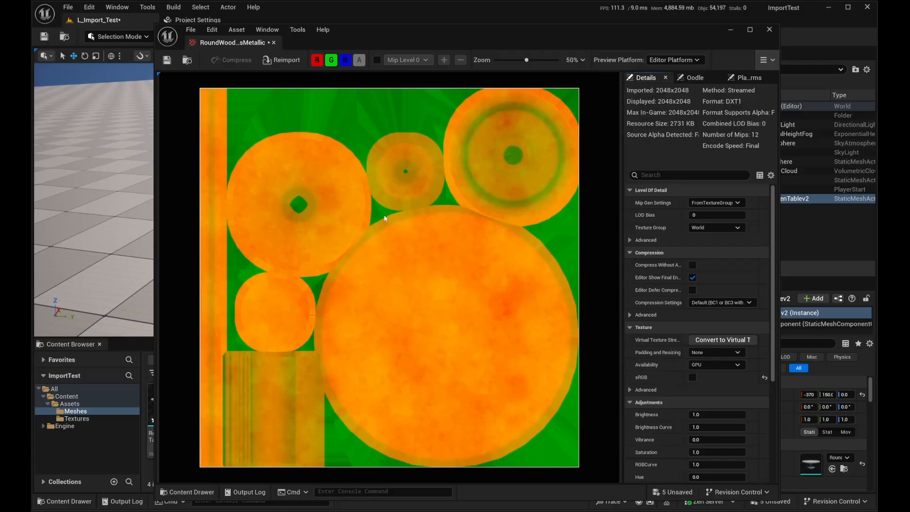
{"action": "left_click", "coordinate": [167, 60]}
{"action": "middle_click", "coordinate": [259, 44]}
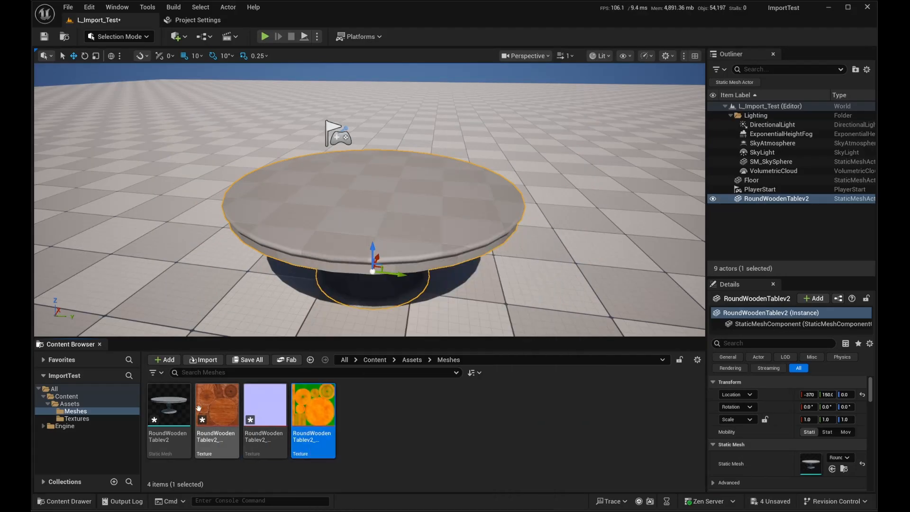
- Create a new material named M_Table in the Meshes folder
{"action": "left_click", "coordinate": [386, 425]}
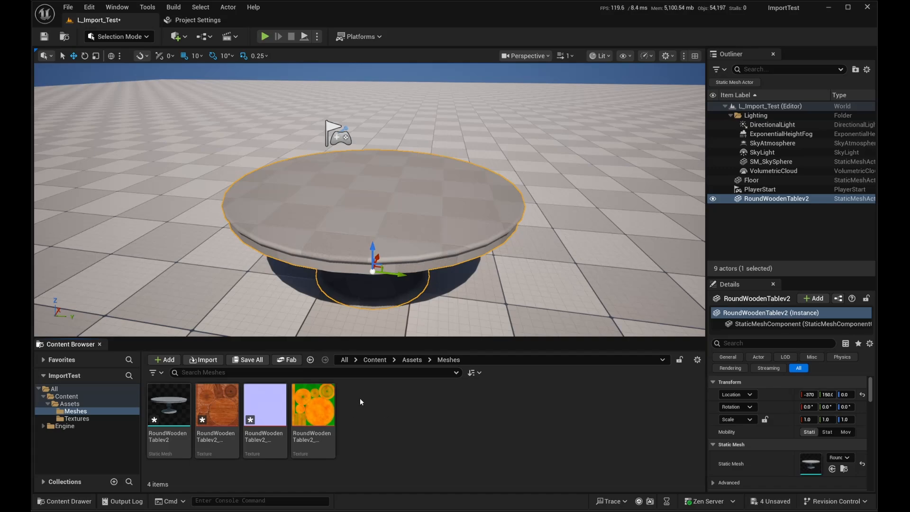
{"action": "left_click", "coordinate": [170, 356]}
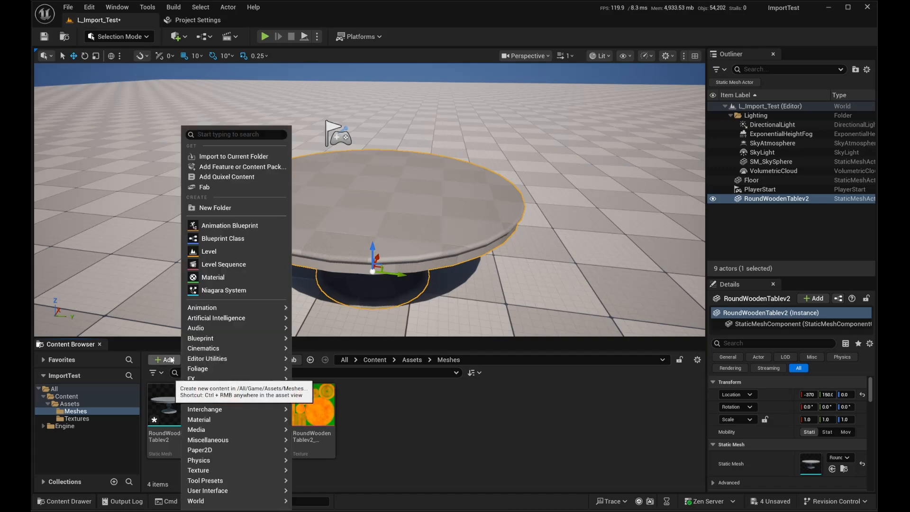
{"action": "left_click", "coordinate": [170, 357]}
{"action": "right_click", "coordinate": [376, 411]}
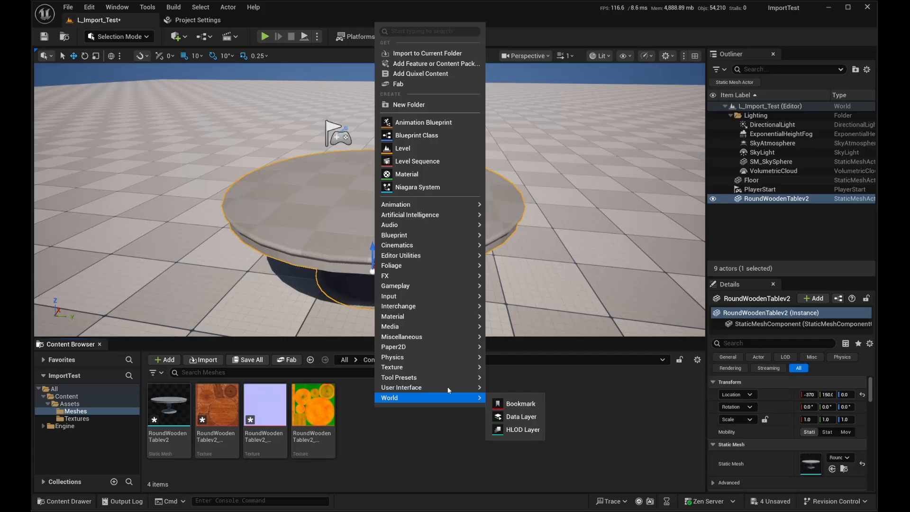
{"action": "left_click", "coordinate": [420, 174]}
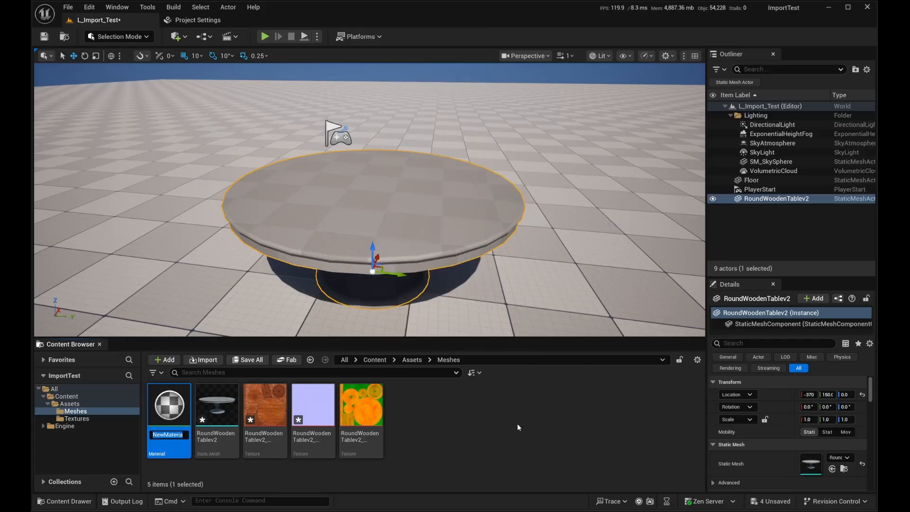
{"action": "type", "text": "M_Table"}
{"action": "key", "text": "Return"}
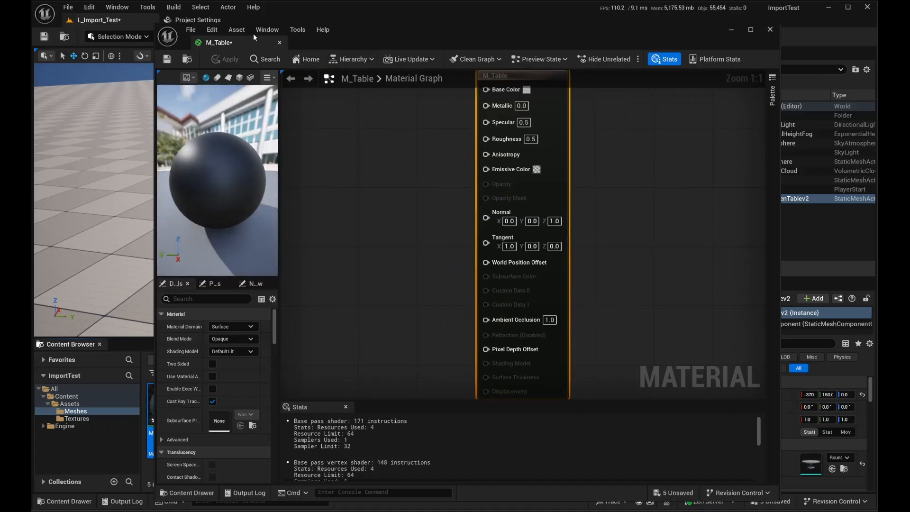
- Dock the M_Table material editor beside the level and project settings in the main window
{"action": "left_click_drag", "start_coordinate": [253, 33], "coordinate": [290, 21]}
{"action": "right_click_drag", "start_coordinate": [306, 169], "coordinate": [568, 187]}
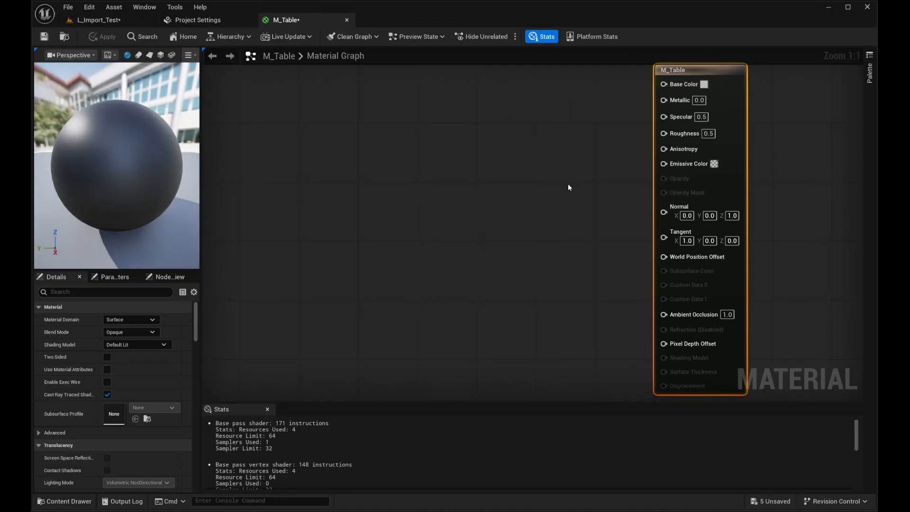
{"action": "scroll", "coordinate": [568, 188], "scroll_direction": "down", "scroll_amount": 1}
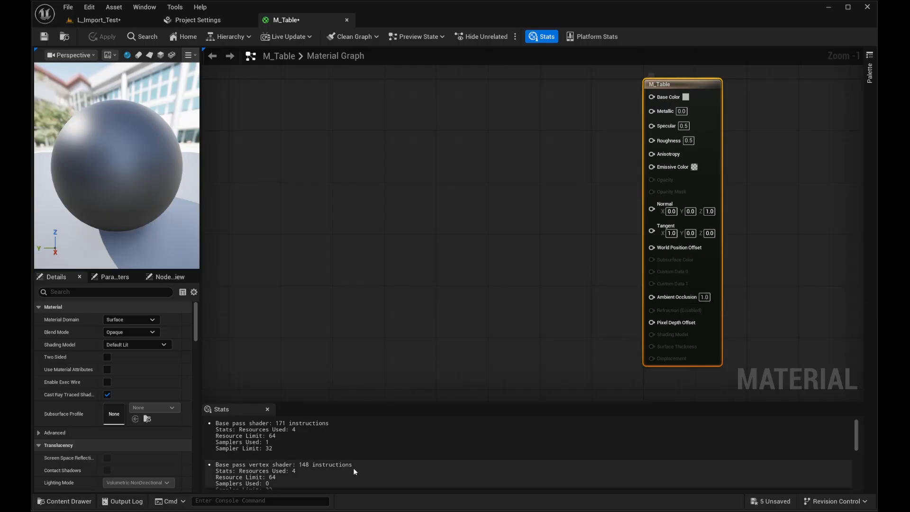
- Move the base colour, normal and OcclusionRoughnessMetallic textures from the Meshes folder into the Textures folder
{"action": "left_click", "coordinate": [64, 501]}
{"action": "double_click", "coordinate": [187, 402]}
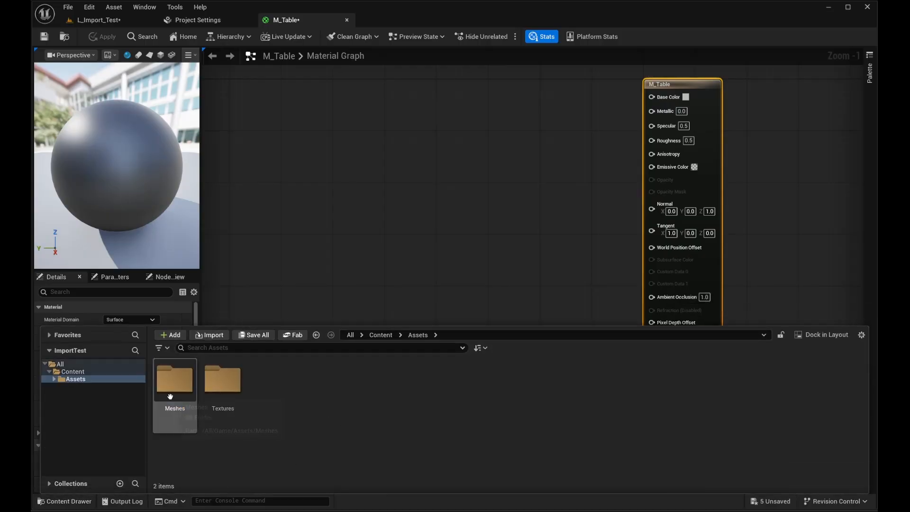
{"action": "double_click", "coordinate": [188, 393]}
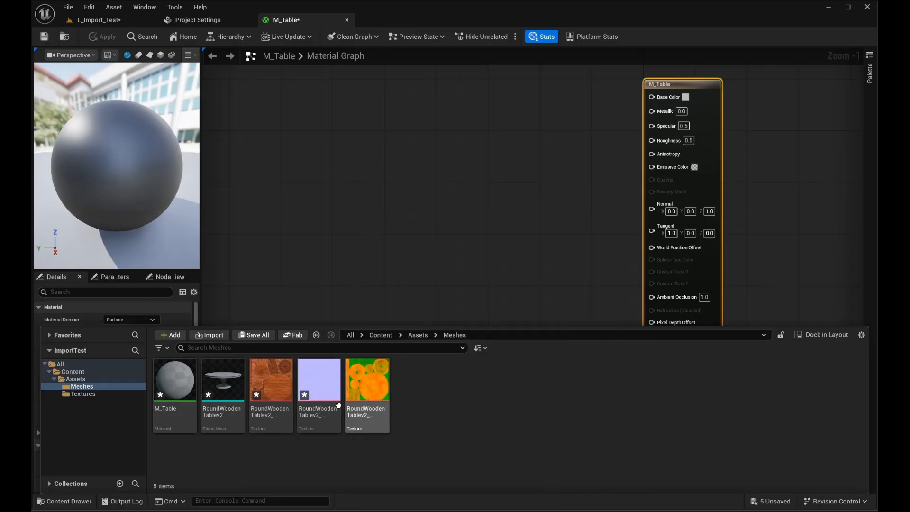
{"action": "left_click", "coordinate": [361, 396]}
{"action": "left_click", "coordinate": [271, 388], "text": "ctrl"}
{"action": "left_click", "coordinate": [311, 422], "text": "ctrl"}
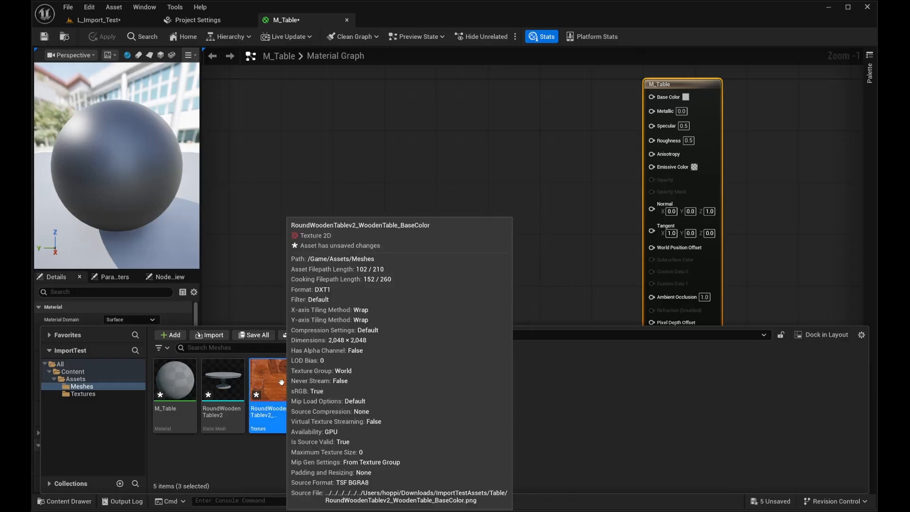
{"action": "left_click_drag", "start_coordinate": [274, 385], "coordinate": [91, 395]}
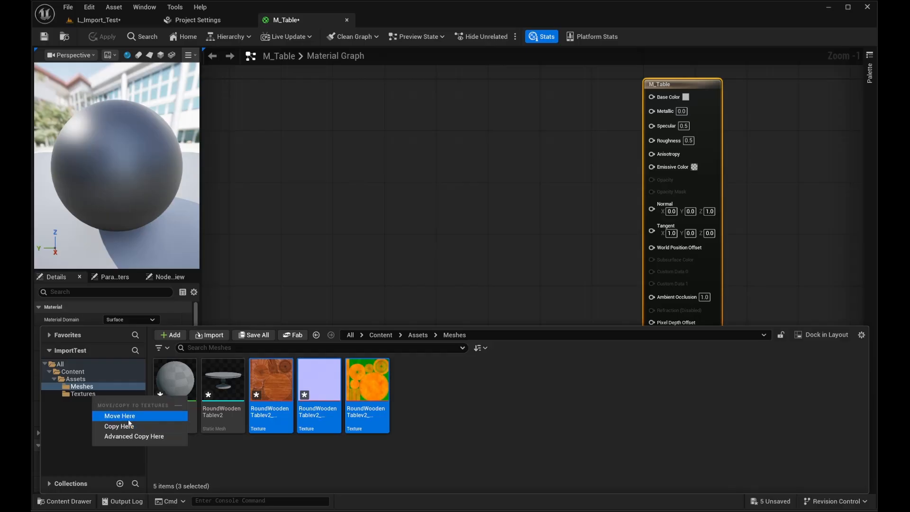
{"action": "left_click", "coordinate": [127, 416]}
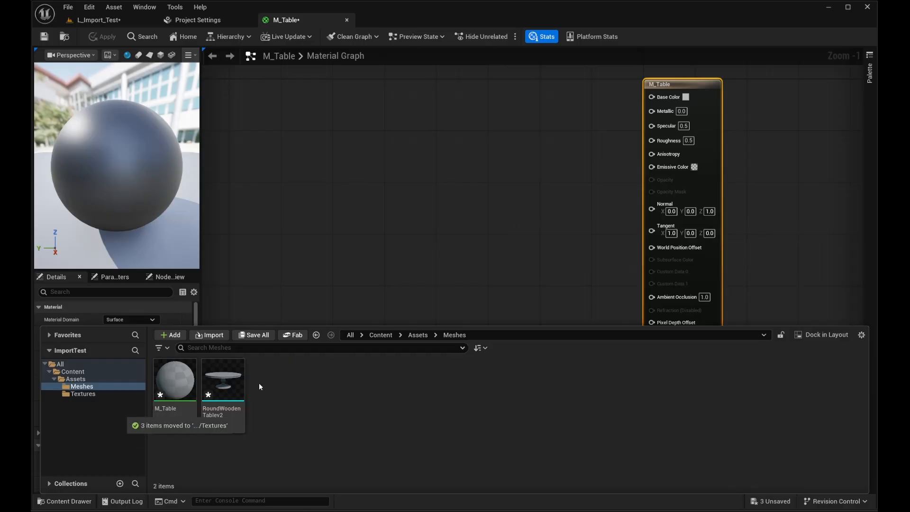
- Add all three table textures from the Textures folder to the M_Table graph as texture samples
{"action": "left_click", "coordinate": [104, 394]}
{"action": "left_click", "coordinate": [112, 386]}
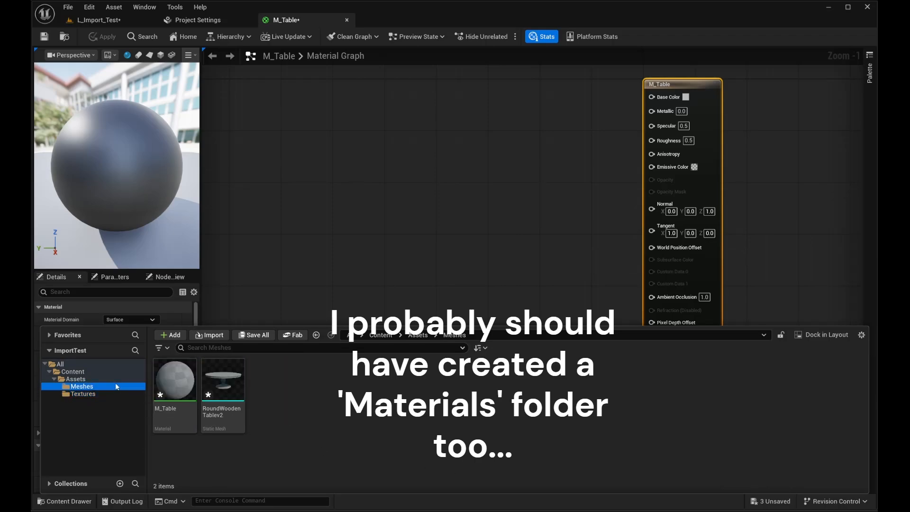
{"action": "left_click", "coordinate": [104, 394]}
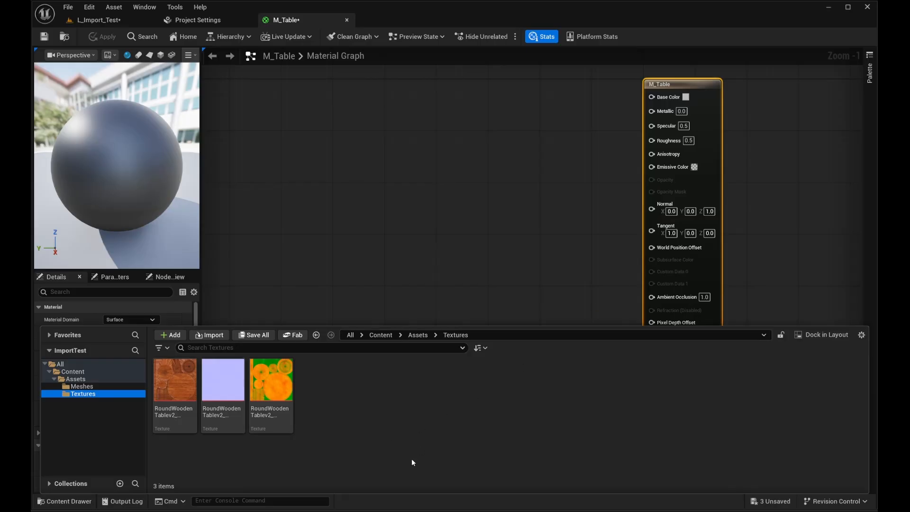
{"action": "left_click", "coordinate": [175, 381]}
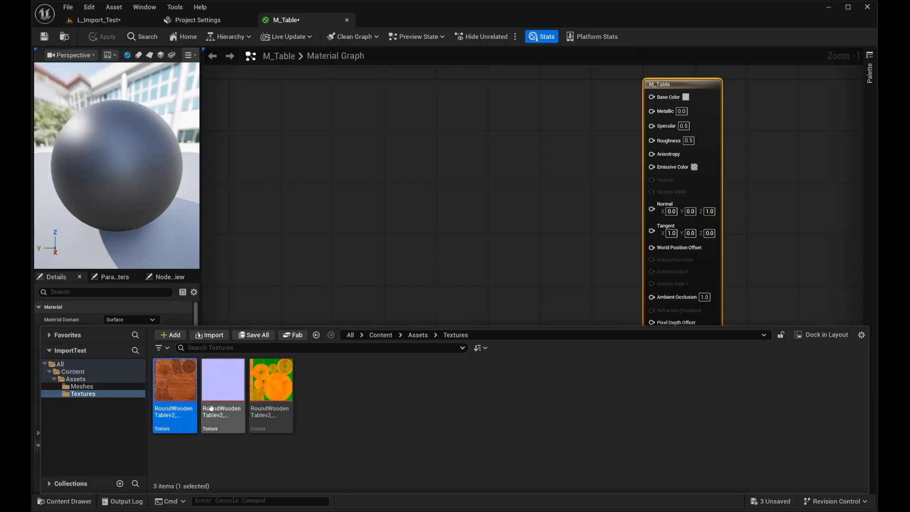
{"action": "left_click", "coordinate": [433, 463]}
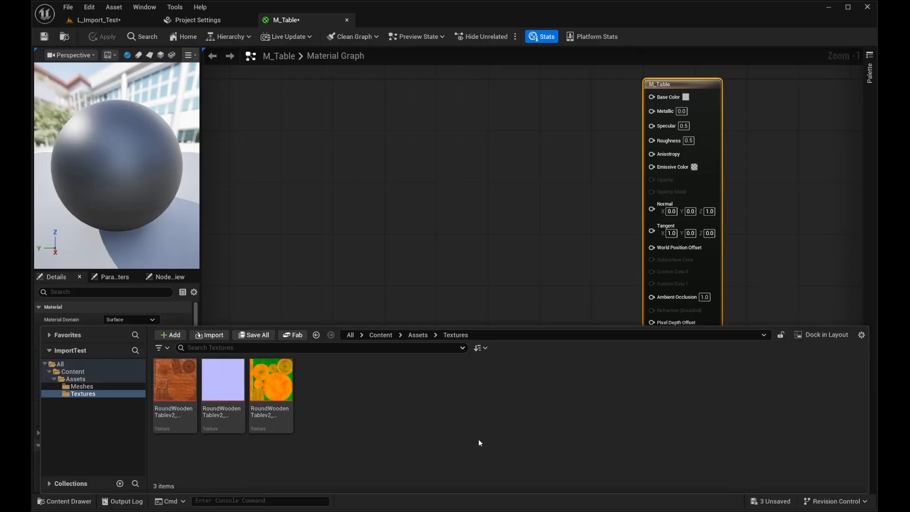
{"action": "left_click", "coordinate": [173, 392]}
{"action": "left_click", "coordinate": [222, 390], "text": "ctrl"}
{"action": "left_click_drag", "start_coordinate": [268, 390], "coordinate": [266, 400], "text": "ctrl"}
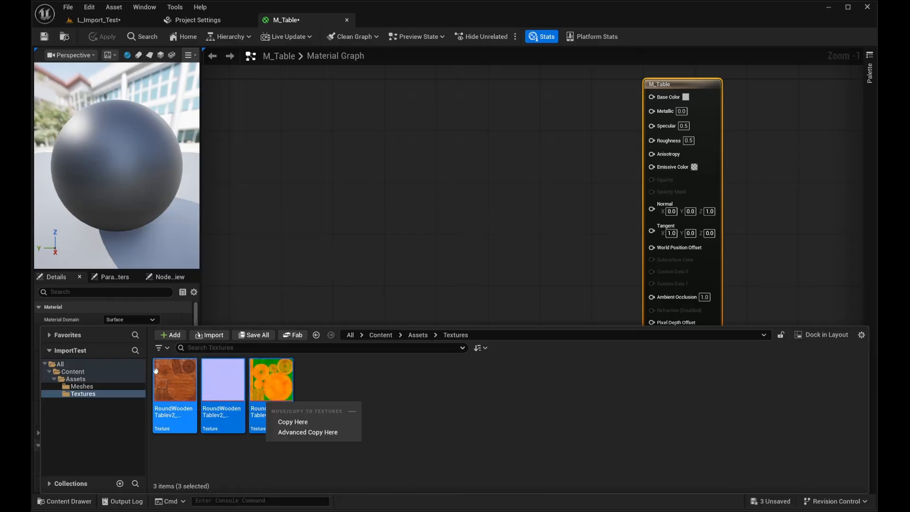
{"action": "key", "text": "Escape"}
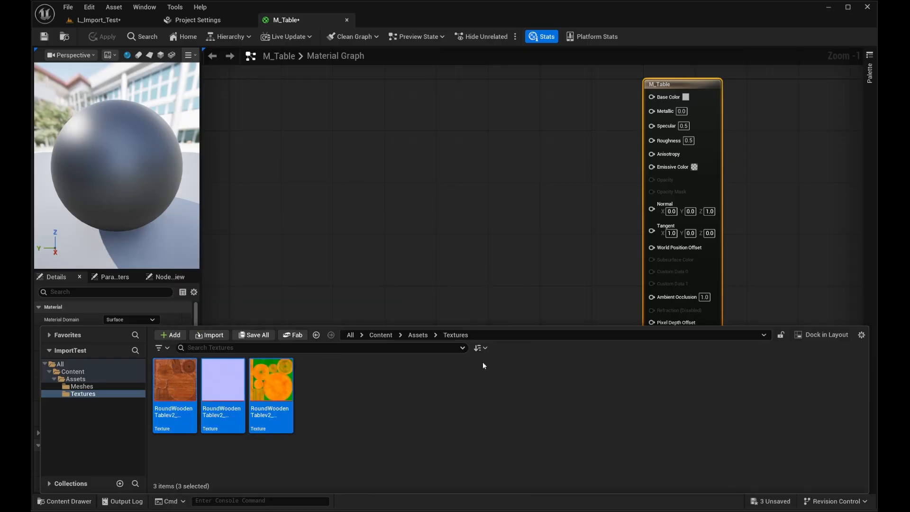
{"action": "left_click_drag", "start_coordinate": [271, 384], "coordinate": [432, 147]}
- Arrange the texture samples in a column beside the material node: base colour above, normal in the middle, OcclusionRoughnessMetallic below
{"action": "right_click_drag", "start_coordinate": [596, 233], "coordinate": [512, 248]}
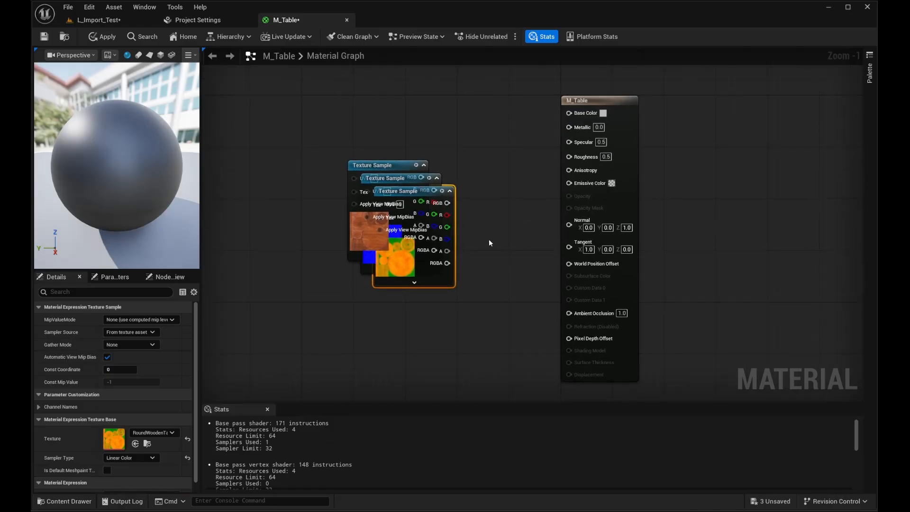
{"action": "left_click_drag", "start_coordinate": [386, 167], "coordinate": [406, 82]}
{"action": "left_click_drag", "start_coordinate": [428, 199], "coordinate": [420, 309]}
{"action": "left_click_drag", "start_coordinate": [417, 179], "coordinate": [424, 185]}
{"action": "left_click", "coordinate": [487, 207]}
- Connect the base colour sample's RGB output to Base Color and the normal sample's RGB output to Normal
{"action": "left_click", "coordinate": [421, 109]}
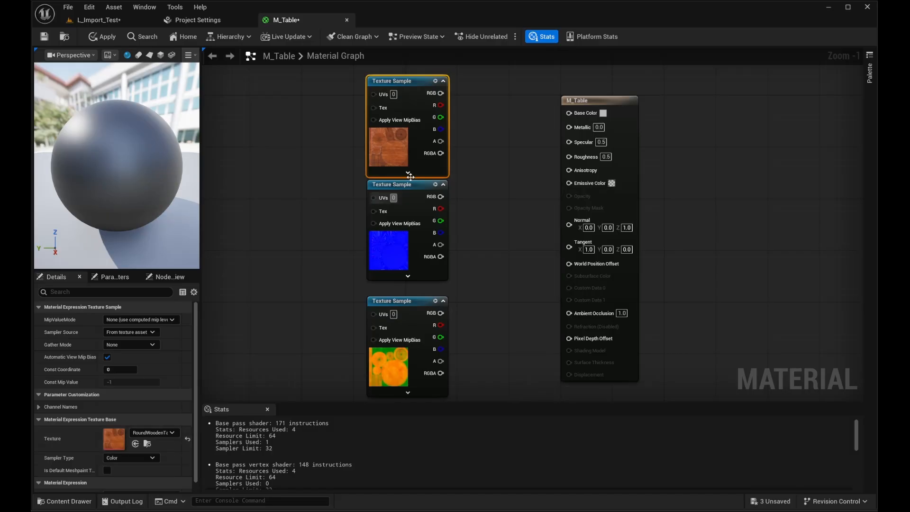
{"action": "left_click_drag", "start_coordinate": [440, 93], "coordinate": [569, 112]}
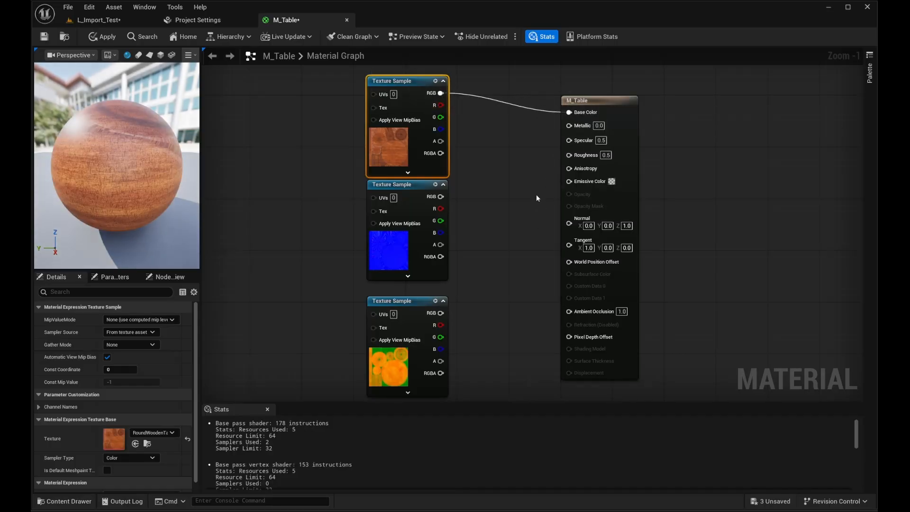
{"action": "left_click", "coordinate": [400, 202]}
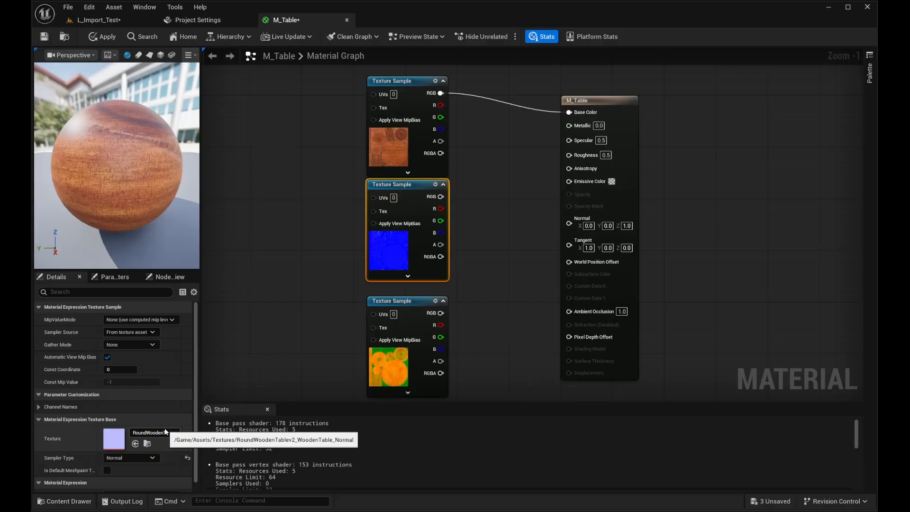
{"action": "left_click_drag", "start_coordinate": [441, 197], "coordinate": [569, 223]}
- Connect the OcclusionRoughnessMetallic sample's red channel to Ambient Occlusion, green to Roughness and blue to Metallic
{"action": "right_click_drag", "start_coordinate": [504, 353], "coordinate": [503, 288]}
{"action": "left_click_drag", "start_coordinate": [410, 236], "coordinate": [412, 229]}
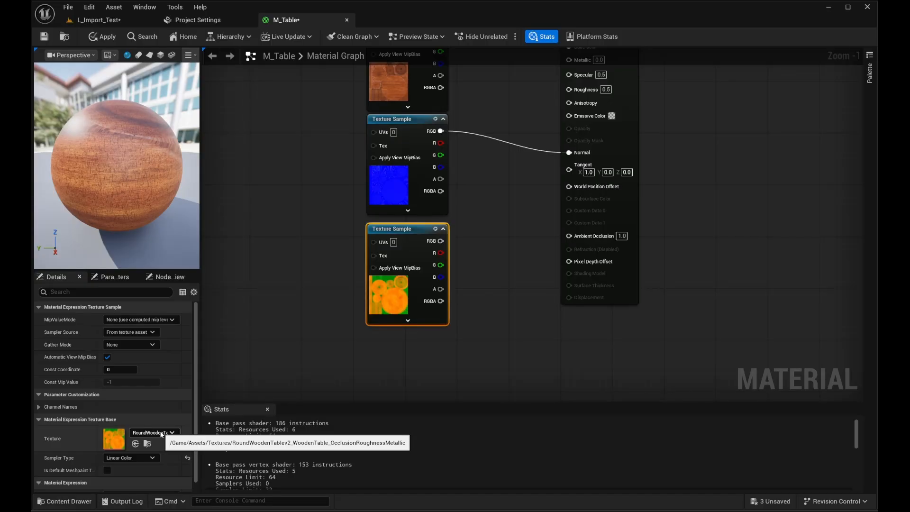
{"action": "right_click_drag", "start_coordinate": [503, 253], "coordinate": [422, 292]}
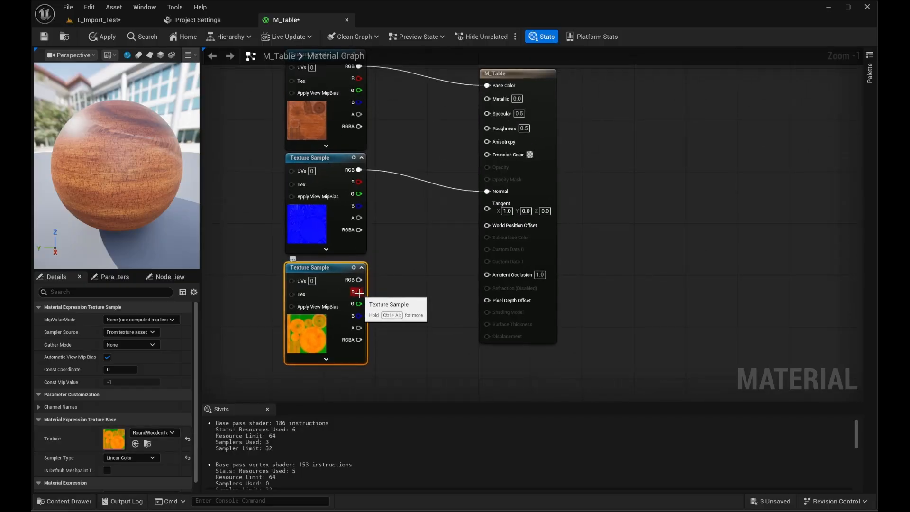
{"action": "right_click_drag", "start_coordinate": [396, 297], "coordinate": [415, 305]}
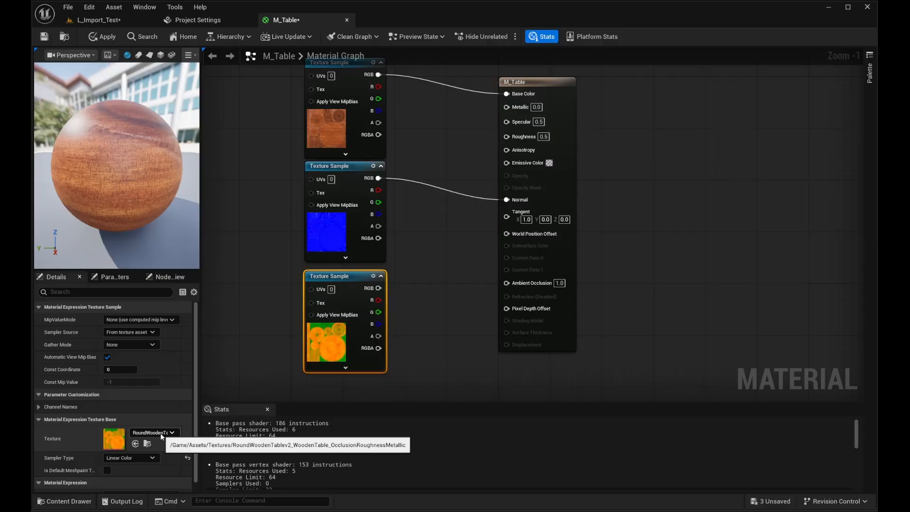
{"action": "left_click_drag", "start_coordinate": [378, 300], "coordinate": [510, 288]}
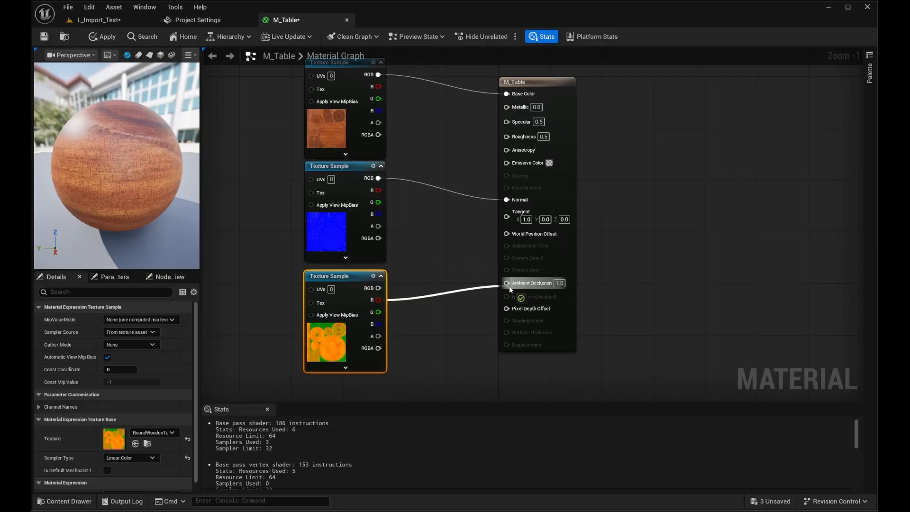
{"action": "left_click_drag", "start_coordinate": [378, 311], "coordinate": [506, 136]}
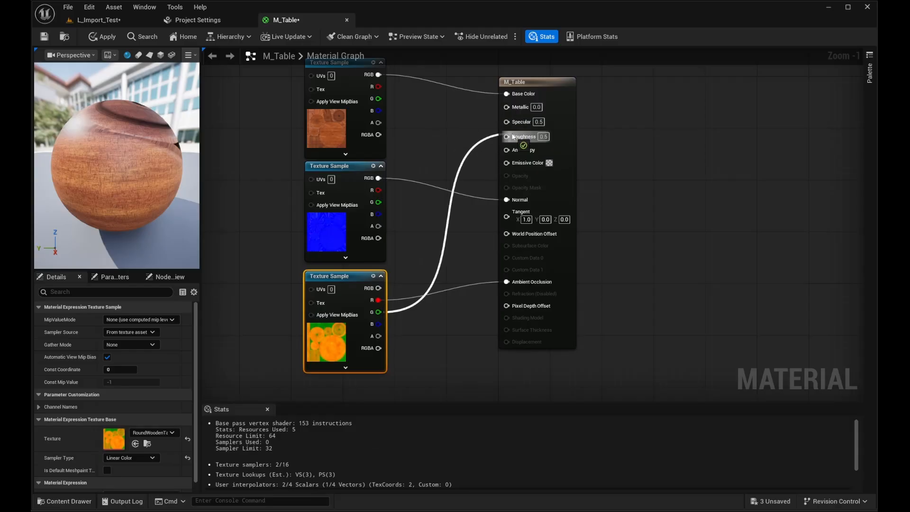
{"action": "left_click_drag", "start_coordinate": [378, 324], "coordinate": [506, 106]}
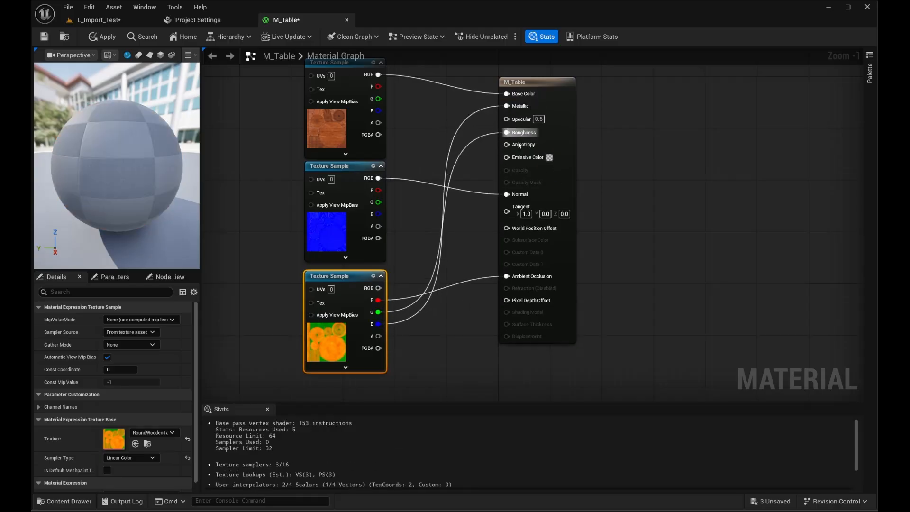
{"action": "mouse_move", "coordinate": [137, 194]}
{"action": "left_mouse_down"}
{"action": "mouse_move", "coordinate": [128, 199]}
{"action": "mouse_move", "coordinate": [140, 202]}
{"action": "left_mouse_up"}
{"action": "right_click_drag", "start_coordinate": [463, 233], "coordinate": [487, 256]}
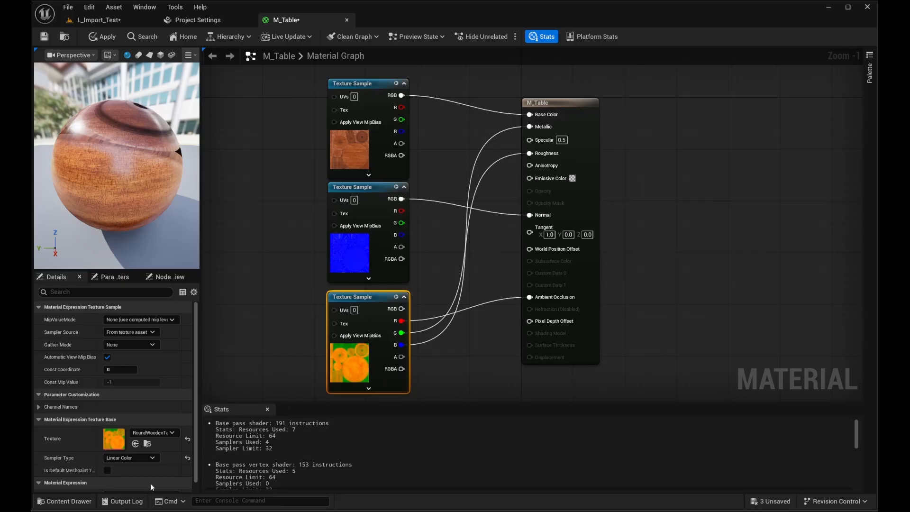
- Use the RoundWoodenTablev2 mesh from the Meshes folder as M_Table's preview mesh and save the material
{"action": "left_click", "coordinate": [63, 501]}
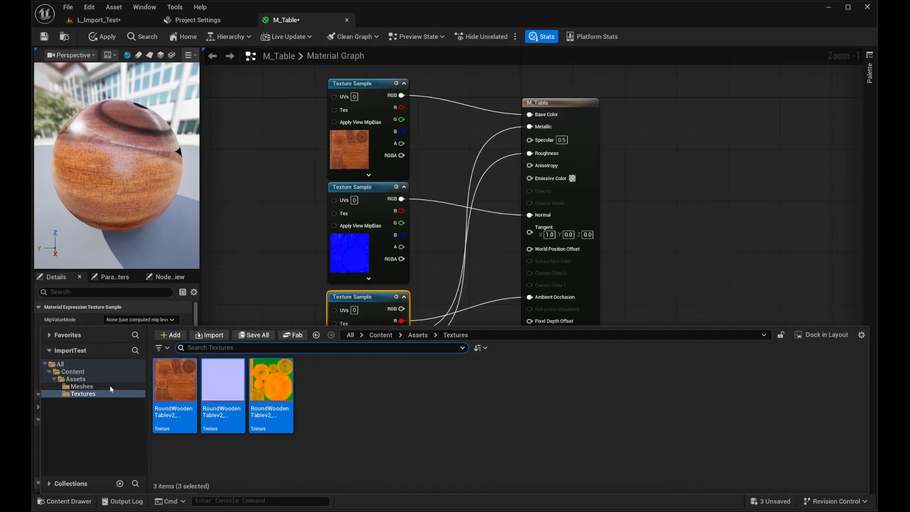
{"action": "left_click", "coordinate": [82, 386]}
{"action": "left_click", "coordinate": [231, 386]}
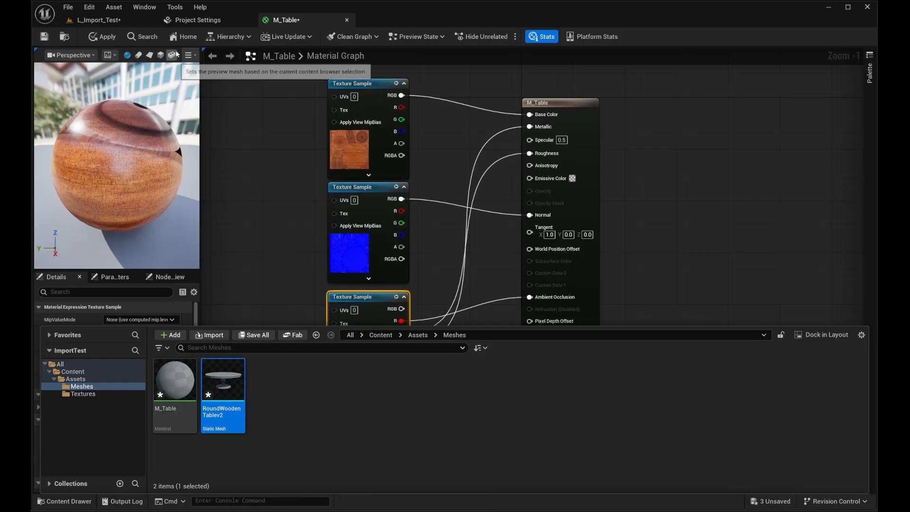
{"action": "left_click", "coordinate": [173, 56]}
{"action": "left_click_drag", "start_coordinate": [162, 158], "coordinate": [141, 160]}
{"action": "left_click", "coordinate": [44, 37]}
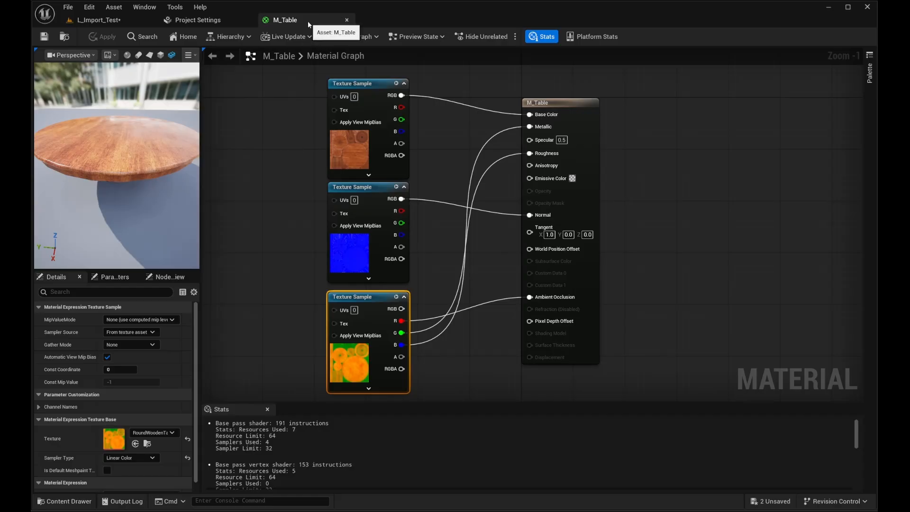
- Close the M_Table material editor, return to the L_Import_Test level and apply M_Table to the placed table
{"action": "left_click", "coordinate": [347, 20]}
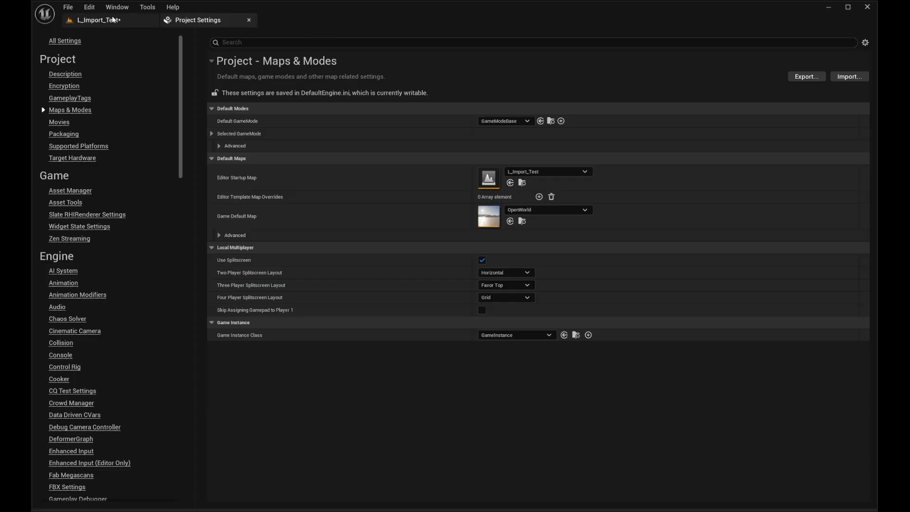
{"action": "left_click", "coordinate": [91, 16]}
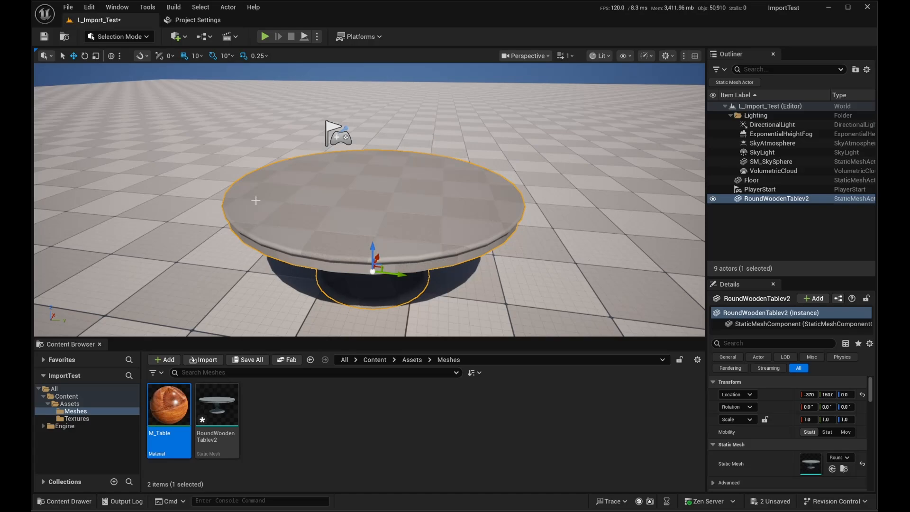
{"action": "mouse_move", "coordinate": [432, 243]}
{"action": "right_mouse_down"}
{"action": "mouse_move", "coordinate": [451, 222]}
{"action": "mouse_move", "coordinate": [432, 242]}
{"action": "right_mouse_up"}
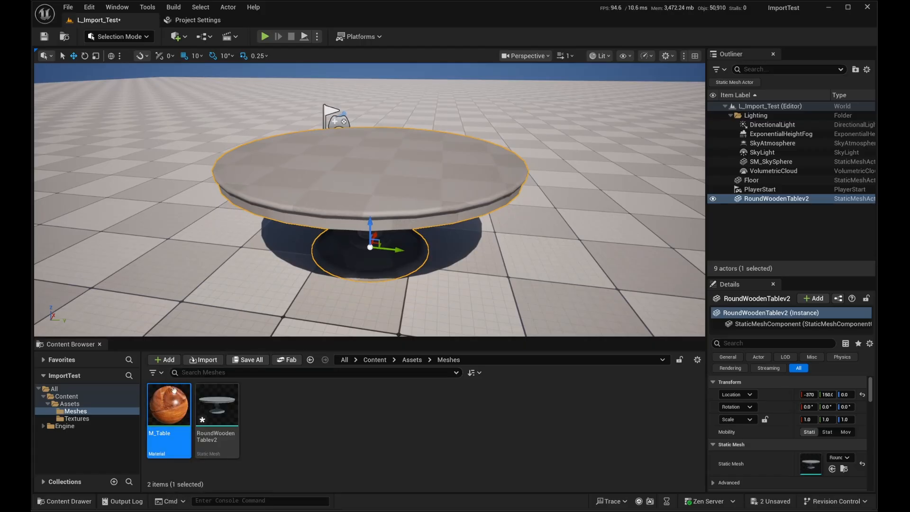
{"action": "left_click_drag", "start_coordinate": [175, 398], "coordinate": [377, 223]}
{"action": "right_click_drag", "start_coordinate": [377, 223], "coordinate": [355, 214]}
{"action": "mouse_move", "coordinate": [355, 213]}
{"action": "left_mouse_down", "text": "alt"}
{"action": "mouse_move", "coordinate": [313, 175]}
{"action": "mouse_move", "coordinate": [337, 204]}
{"action": "mouse_move", "coordinate": [393, 210]}
{"action": "mouse_move", "coordinate": [360, 223]}
{"action": "left_mouse_up", "text": "alt"}
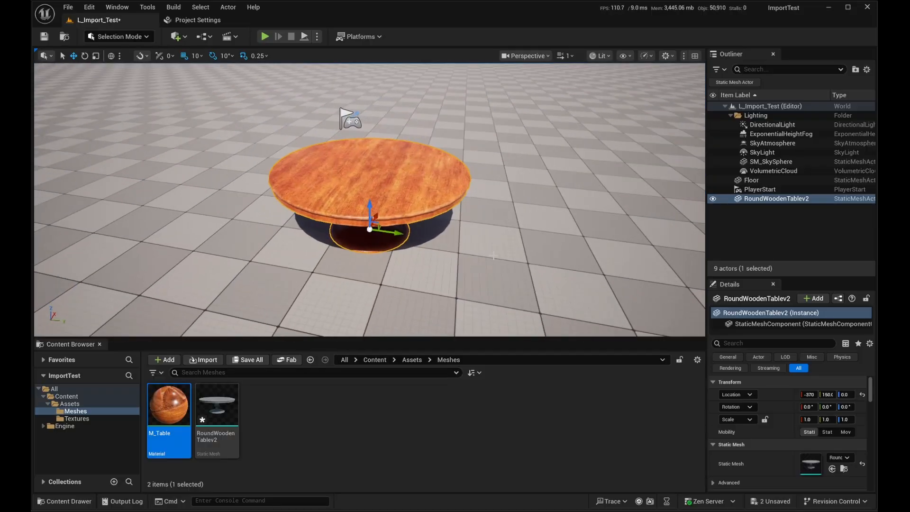
- Place two more RoundWoodenTablev2 meshes in a row beside the textured table
{"action": "middle_click_drag", "start_coordinate": [528, 245], "coordinate": [615, 235]}
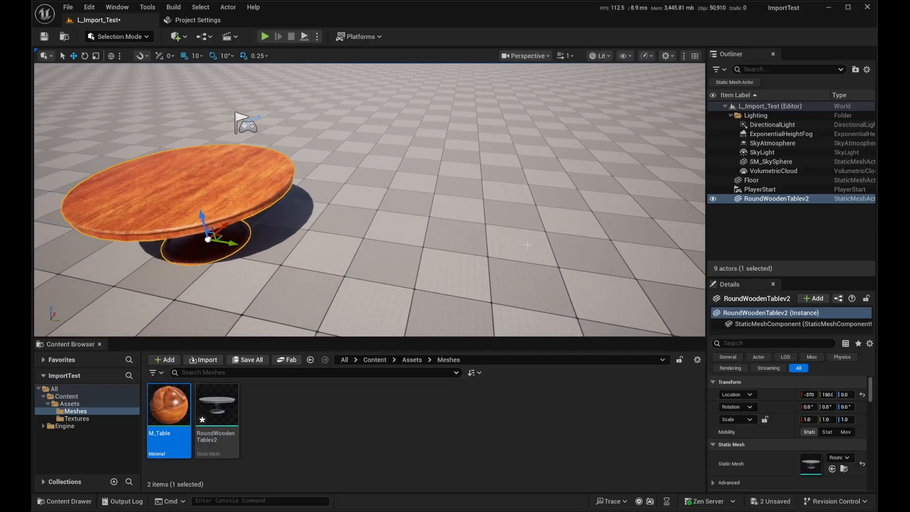
{"action": "left_click_drag", "start_coordinate": [229, 413], "coordinate": [618, 202]}
{"action": "right_click_drag", "start_coordinate": [592, 272], "coordinate": [621, 277]}
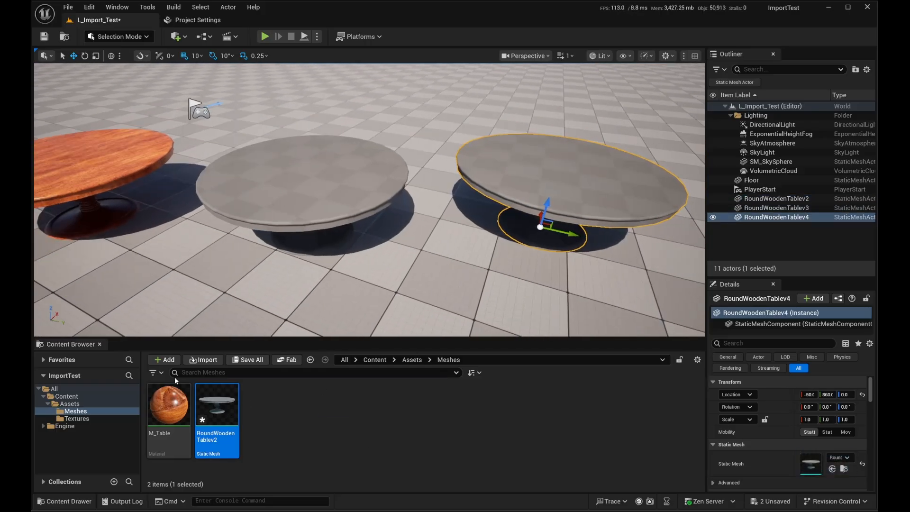
{"action": "right_click_drag", "start_coordinate": [464, 292], "coordinate": [420, 292]}
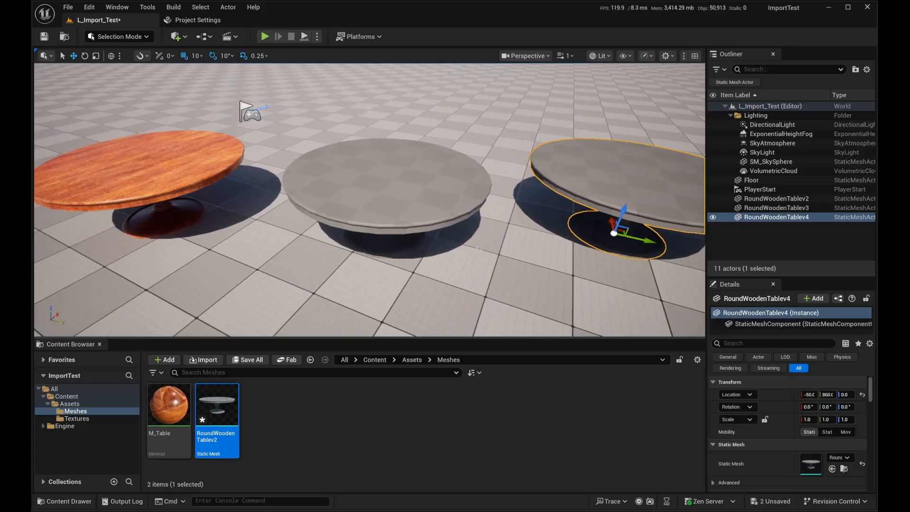
{"action": "key", "text": "s"}
{"action": "right_click_drag", "start_coordinate": [429, 277], "coordinate": [454, 272]}
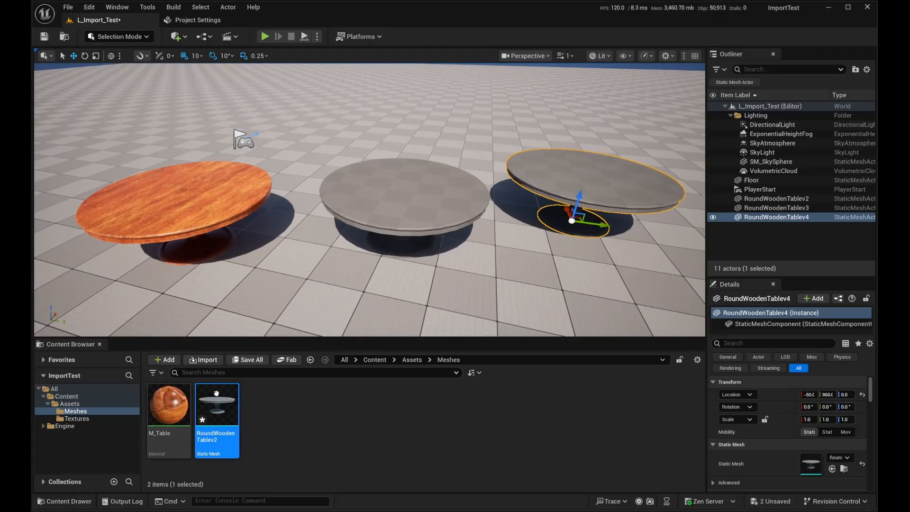
- Assign M_Table to the Element 0 material slot of the RoundWoodenTablev2 mesh asset, save it and close its editor
{"action": "mouse_move", "coordinate": [214, 431]}
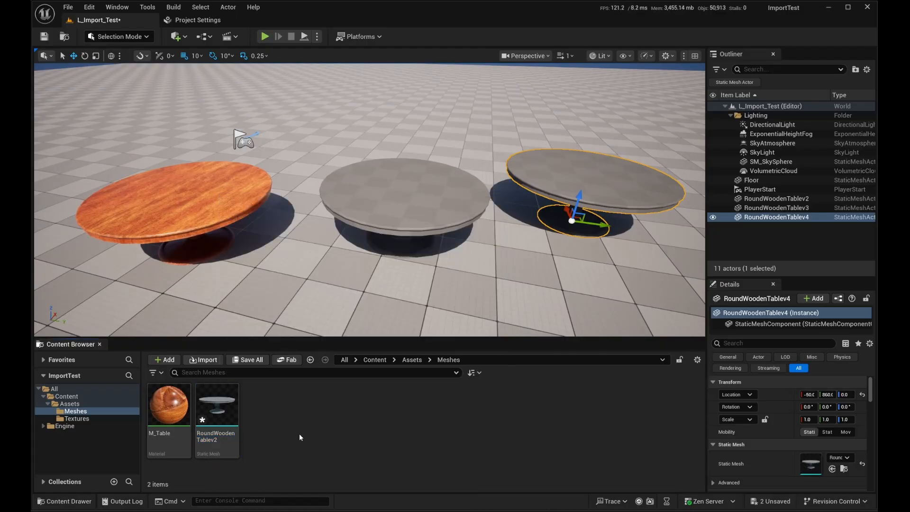
{"action": "double_click", "coordinate": [230, 414]}
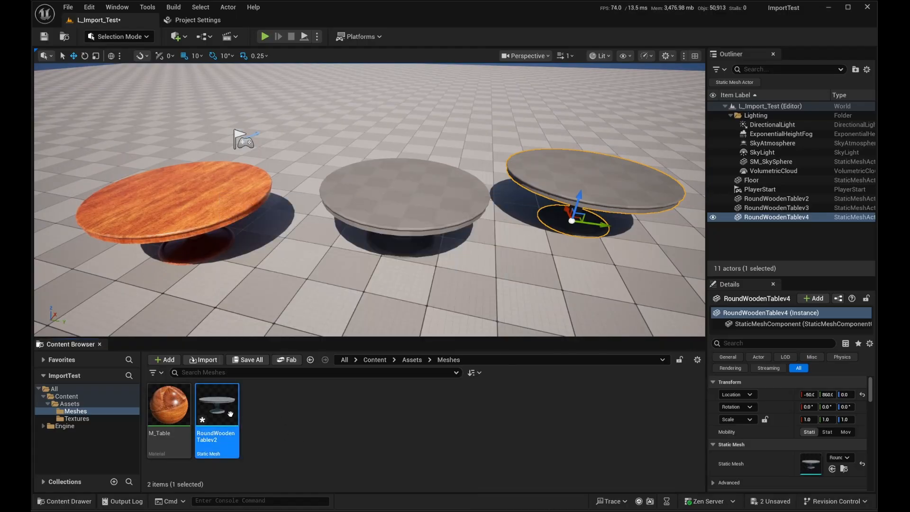
{"action": "left_click_drag", "start_coordinate": [493, 44], "coordinate": [465, 54]}
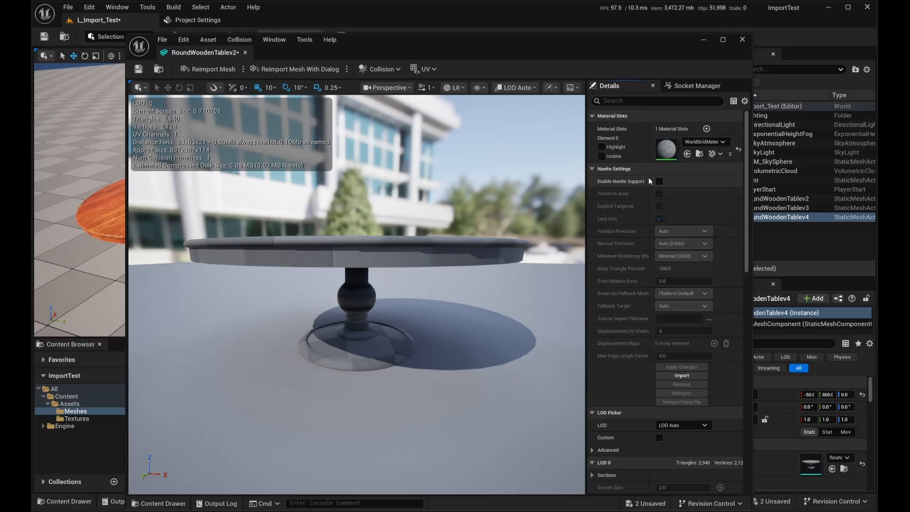
{"action": "left_click", "coordinate": [710, 146]}
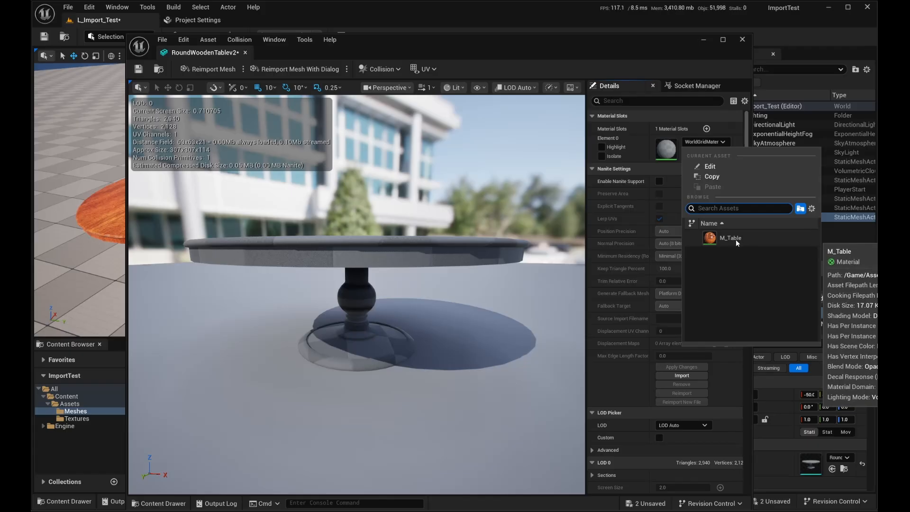
{"action": "left_click", "coordinate": [713, 141]}
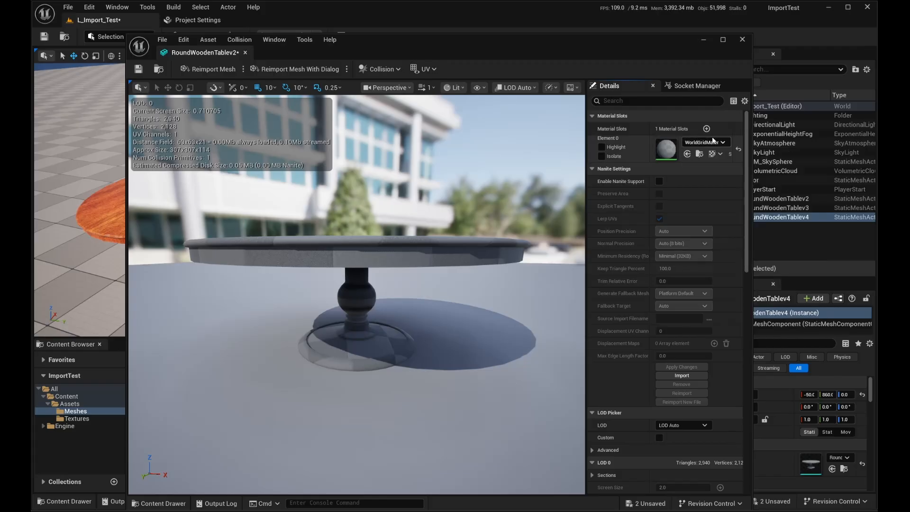
{"action": "key", "text": "ctrl+space"}
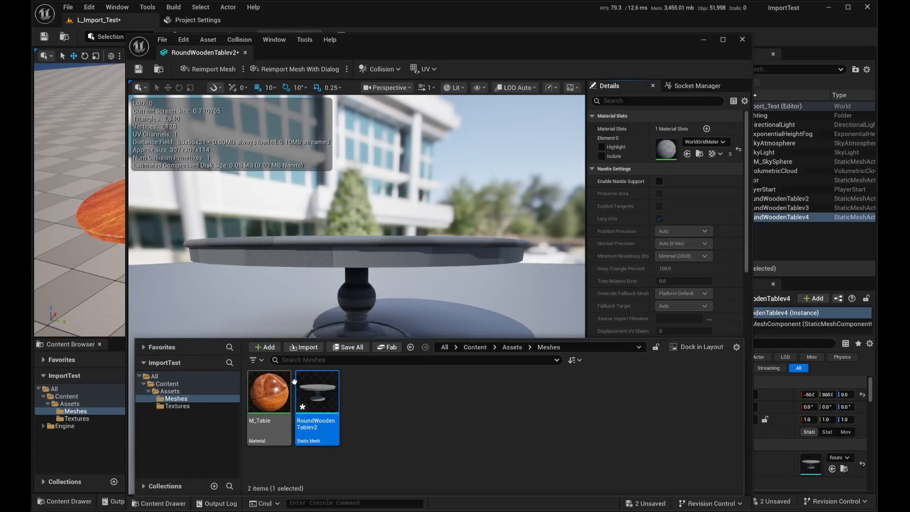
{"action": "left_click_drag", "start_coordinate": [269, 392], "coordinate": [665, 153]}
{"action": "left_click_drag", "start_coordinate": [412, 283], "coordinate": [460, 315]}
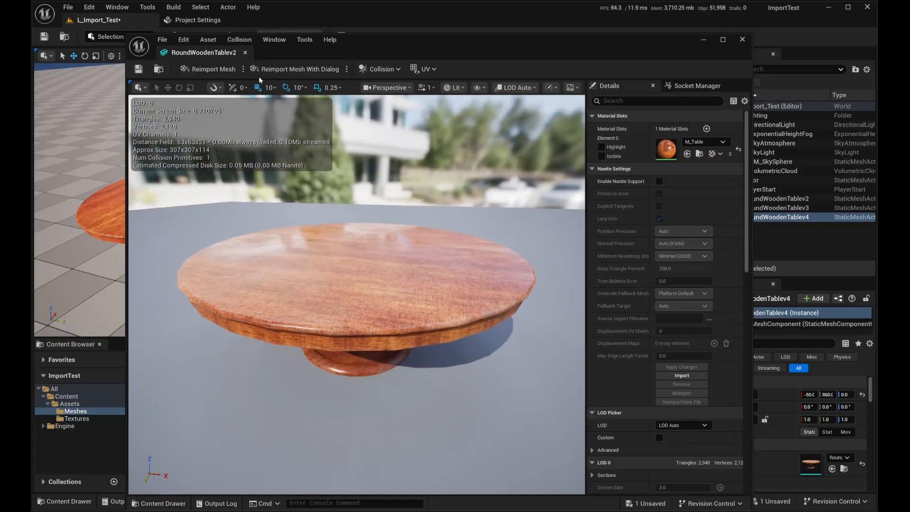
{"action": "middle_click", "coordinate": [192, 57]}
{"action": "right_click_drag", "start_coordinate": [376, 233], "coordinate": [372, 209]}
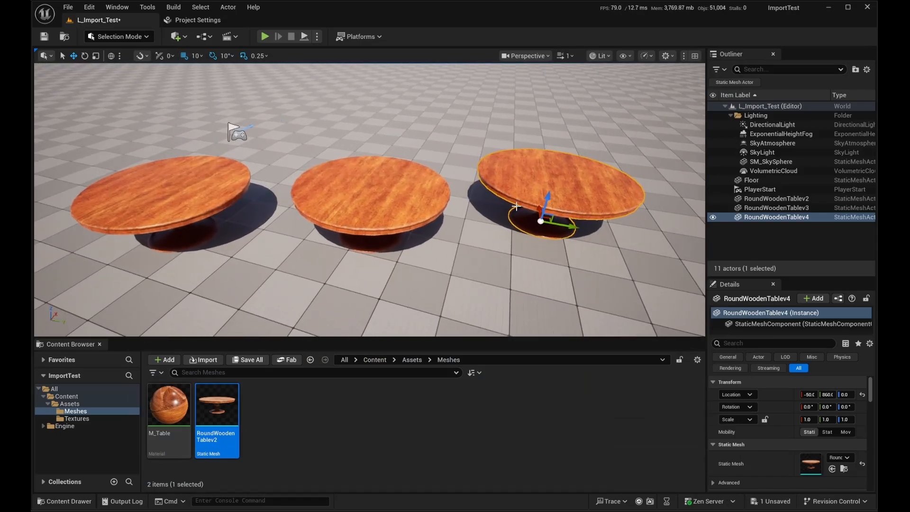
- Place four more RoundWoodenTablev2 meshes around the existing tables and save the level
{"action": "key", "text": "Escape"}
{"action": "mouse_move", "coordinate": [365, 260]}
{"action": "right_mouse_down"}
{"action": "mouse_move", "coordinate": [331, 260]}
{"action": "mouse_move", "coordinate": [379, 252]}
{"action": "right_mouse_up"}
{"action": "left_click_drag", "start_coordinate": [234, 410], "coordinate": [163, 180]}
{"action": "right_click_drag", "start_coordinate": [163, 180], "coordinate": [123, 172]}
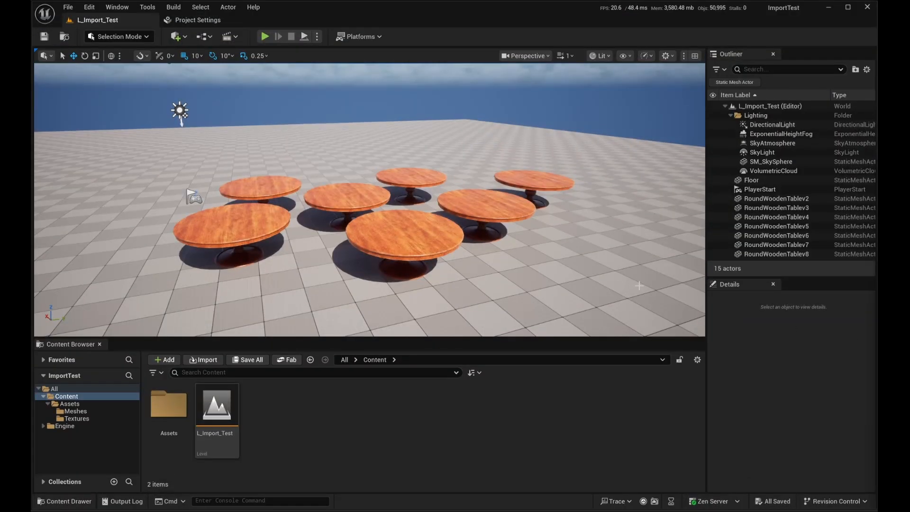
{"action": "mouse_move", "coordinate": [534, 267]}
{"action": "right_mouse_down"}
{"action": "mouse_move", "coordinate": [503, 274]}
{"action": "mouse_move", "coordinate": [541, 267]}
{"action": "right_mouse_up"}
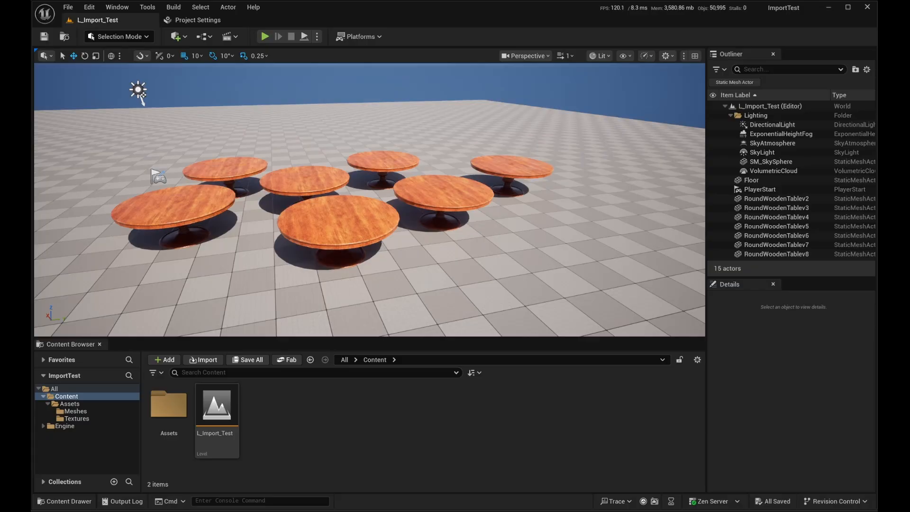
{"action": "right_click_drag", "start_coordinate": [406, 261], "coordinate": [406, 259]}
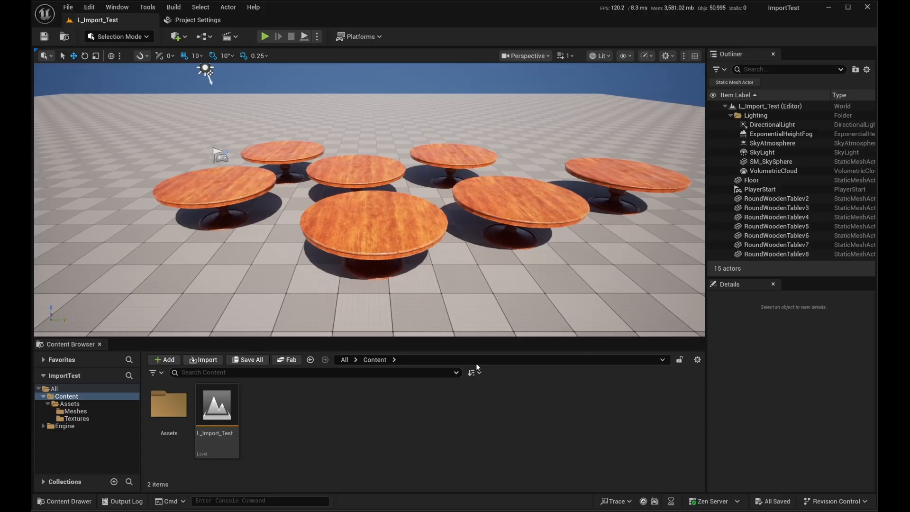
{"action": "right_click_drag", "start_coordinate": [403, 265], "coordinate": [403, 264]}
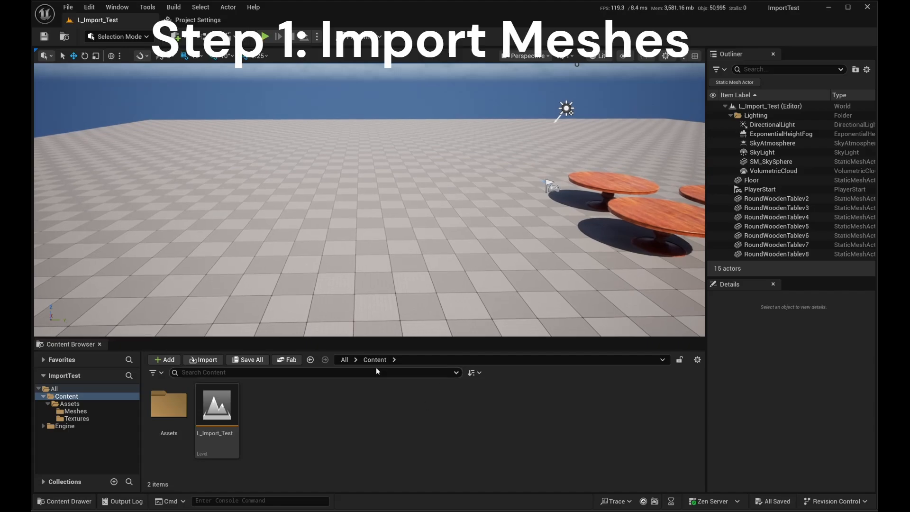
- Look into the Textures folder under Assets, then open the neighbouring Meshes folder as the import destination
{"action": "double_click", "coordinate": [168, 405]}
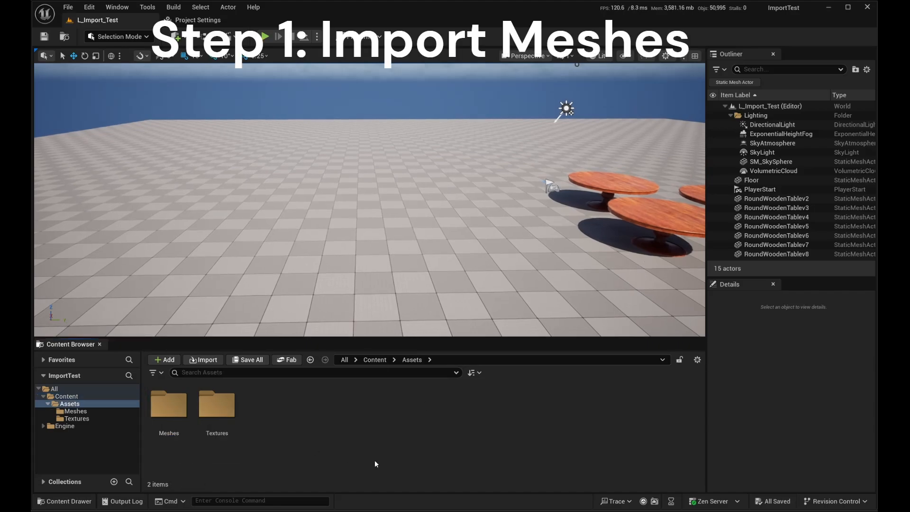
{"action": "double_click", "coordinate": [213, 436]}
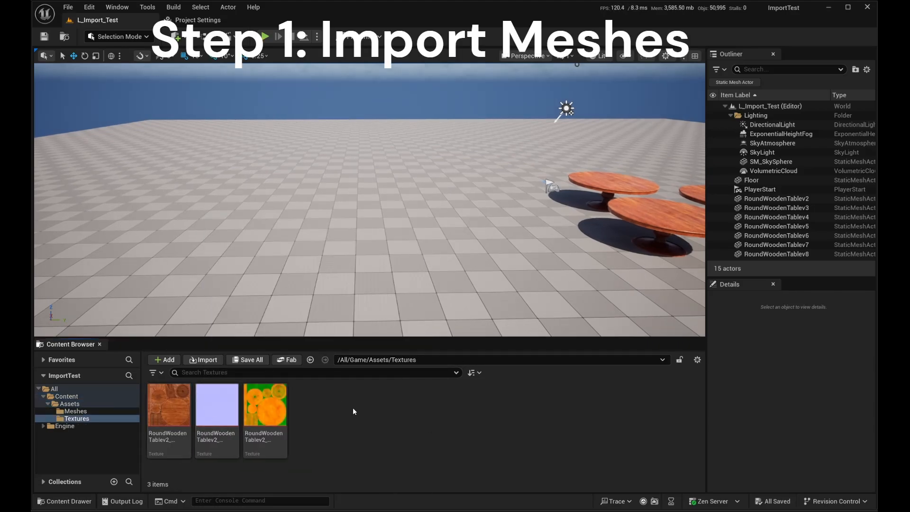
{"action": "left_click", "coordinate": [409, 359]}
{"action": "left_click", "coordinate": [170, 416]}
{"action": "double_click", "coordinate": [169, 416]}
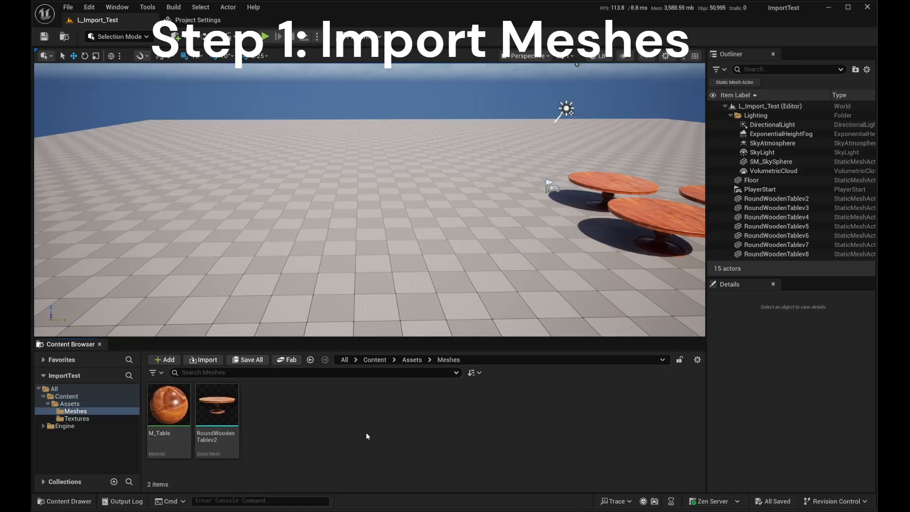
- Bring 4m_Corner.fbx, 4m_Doorway.fbx and 4m_Floor.fbx from the ImportTestAssets folder in File Explorer into the Meshes folder for import
{"action": "key", "text": "alt+Tab"}
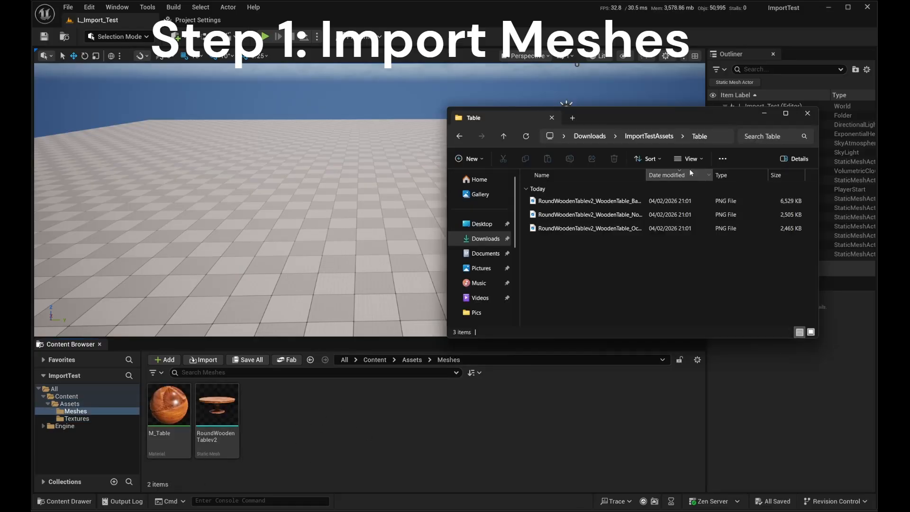
{"action": "left_click", "coordinate": [643, 137]}
{"action": "left_click", "coordinate": [569, 214]}
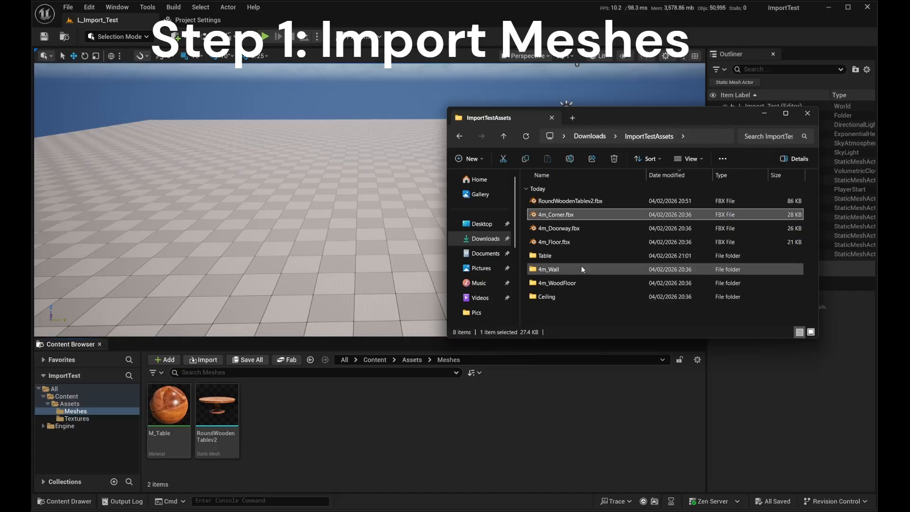
{"action": "left_click", "coordinate": [557, 242], "text": "shift"}
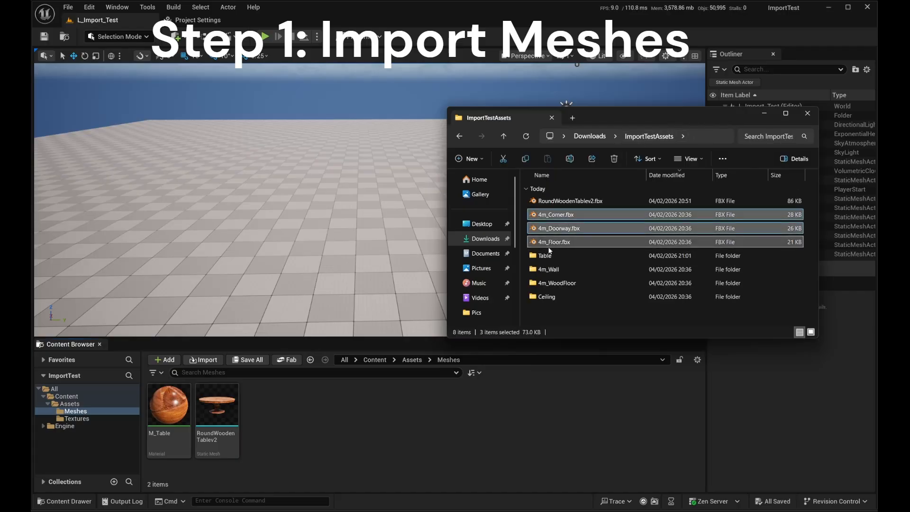
{"action": "left_click_drag", "start_coordinate": [557, 242], "coordinate": [307, 445]}
{"action": "left_click", "coordinate": [765, 114]}
{"action": "left_click_drag", "start_coordinate": [718, 108], "coordinate": [547, 88]}
- Import the three 4m FBX pieces with Force All Mesh as Type set to Static Mesh and the other pipeline settings kept
{"action": "left_click", "coordinate": [481, 312]}
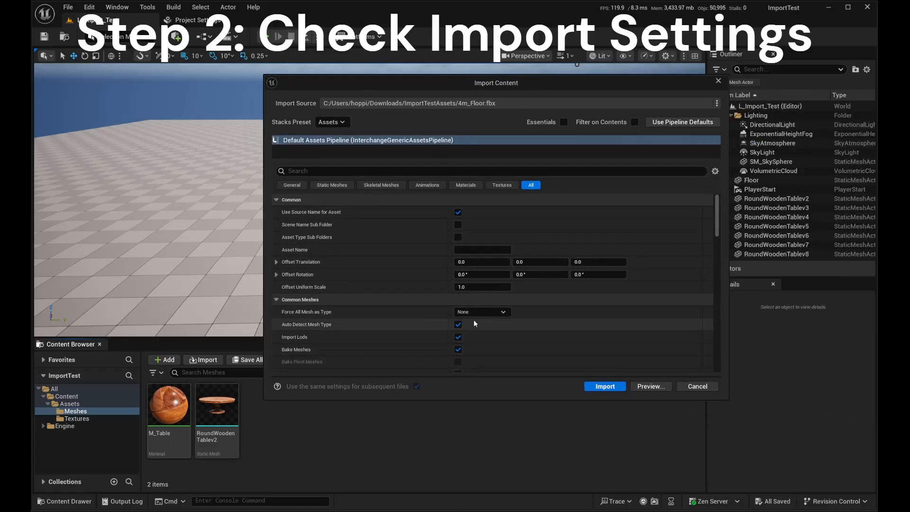
{"action": "left_click", "coordinate": [480, 328]}
{"action": "scroll", "coordinate": [503, 256], "scroll_direction": "down", "scroll_amount": 5}
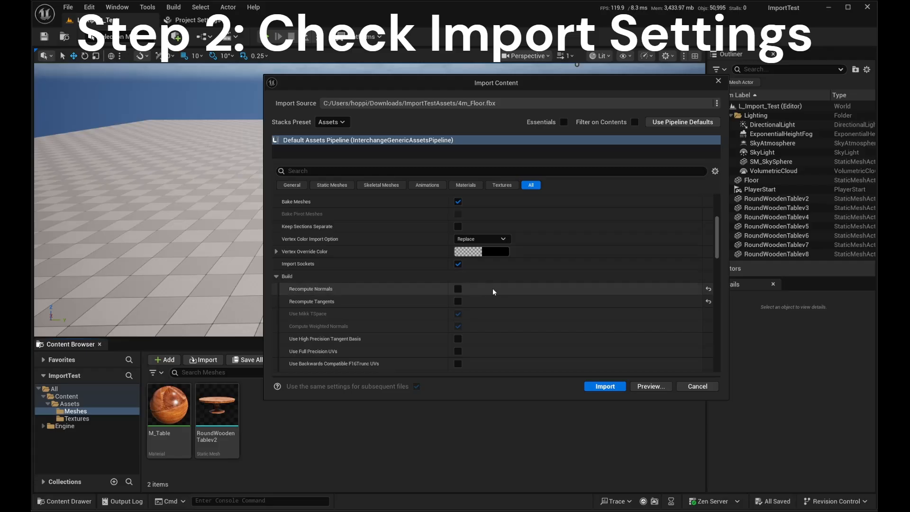
{"action": "scroll", "coordinate": [479, 306], "scroll_direction": "down", "scroll_amount": 5}
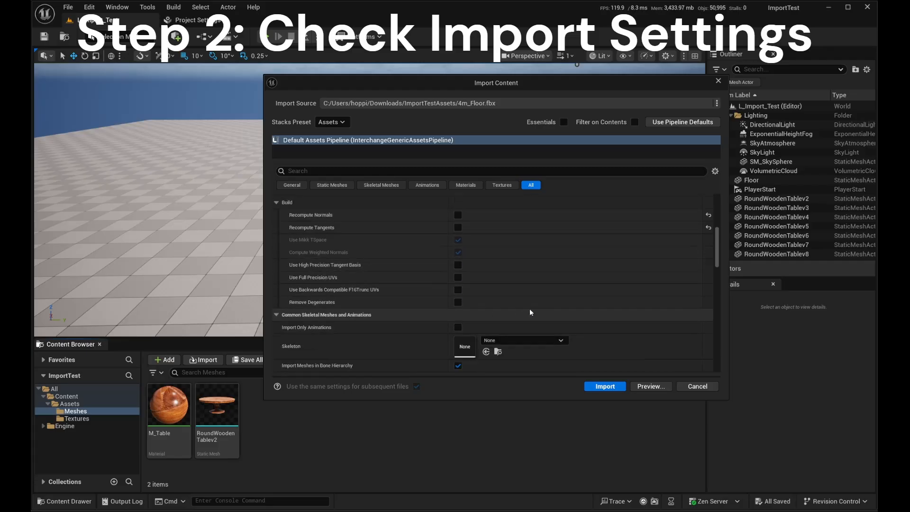
{"action": "scroll", "coordinate": [418, 279], "scroll_direction": "down", "scroll_amount": 1}
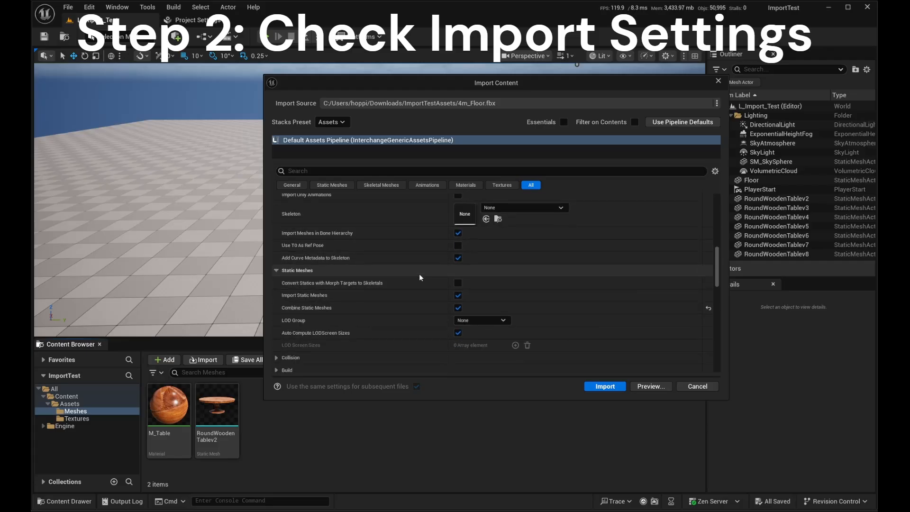
{"action": "scroll", "coordinate": [412, 267], "scroll_direction": "down", "scroll_amount": 1}
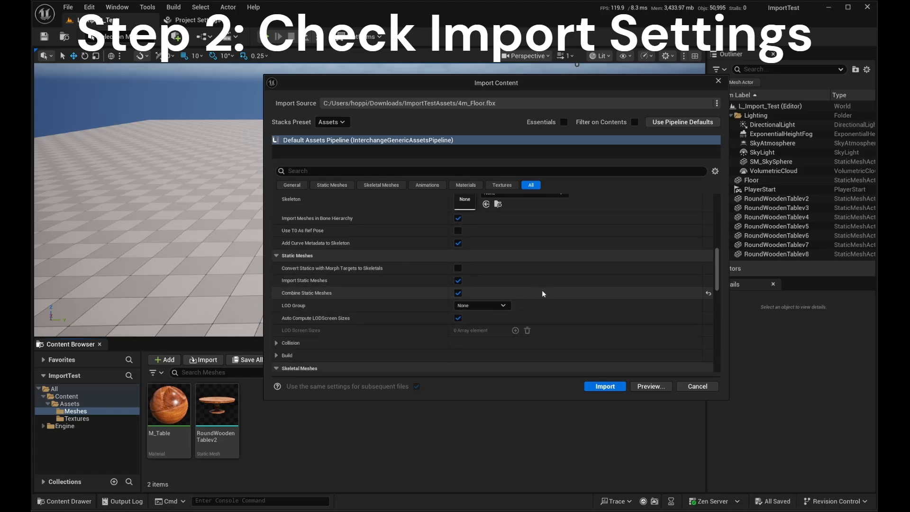
{"action": "scroll", "coordinate": [521, 274], "scroll_direction": "down", "scroll_amount": 2}
{"action": "scroll", "coordinate": [500, 254], "scroll_direction": "down", "scroll_amount": 15}
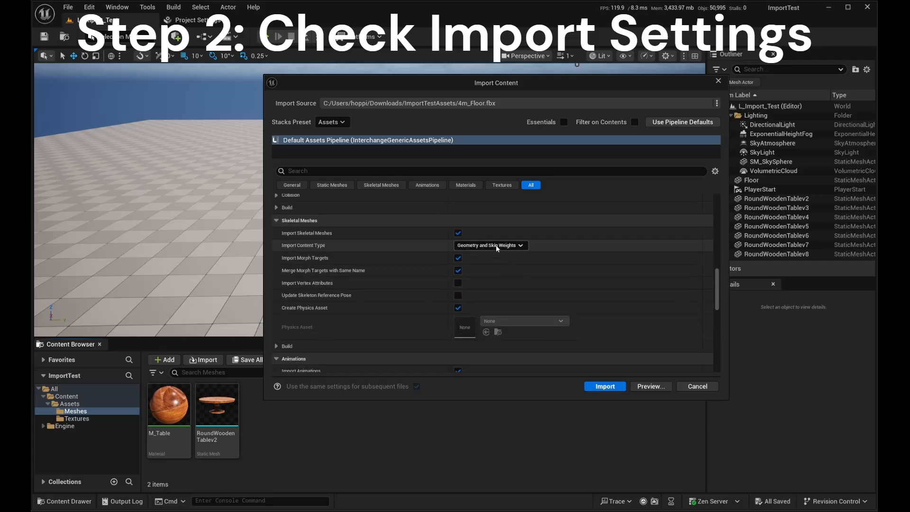
{"action": "scroll", "coordinate": [493, 262], "scroll_direction": "down", "scroll_amount": 10}
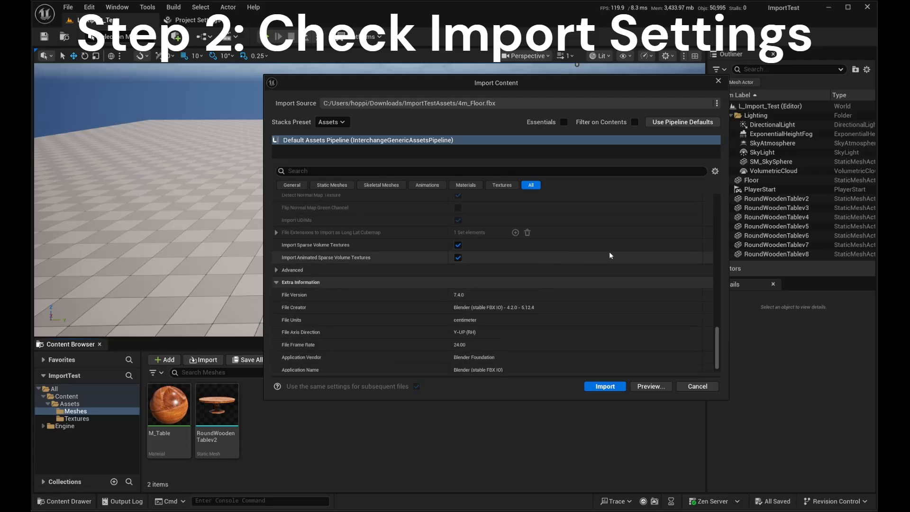
{"action": "scroll", "coordinate": [648, 283], "scroll_direction": "up", "scroll_amount": 10}
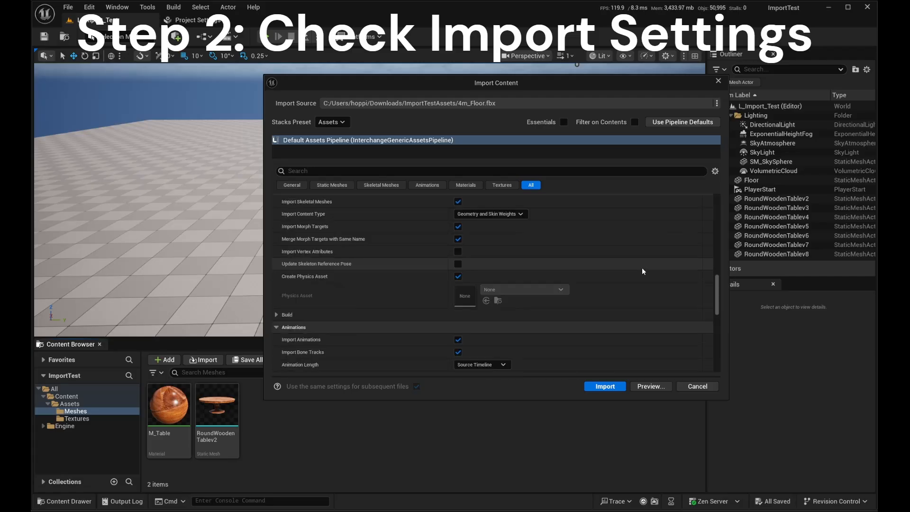
{"action": "scroll", "coordinate": [628, 270], "scroll_direction": "up", "scroll_amount": 5}
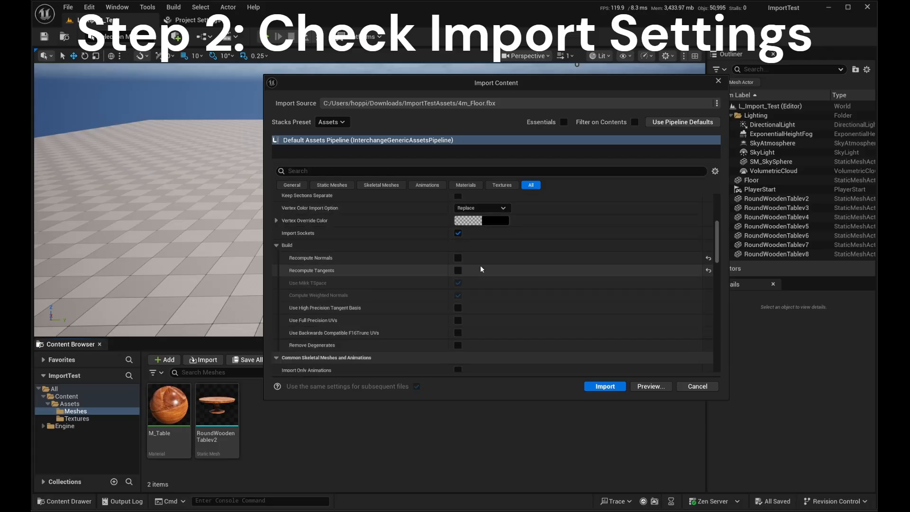
{"action": "scroll", "coordinate": [363, 261], "scroll_direction": "up", "scroll_amount": 5}
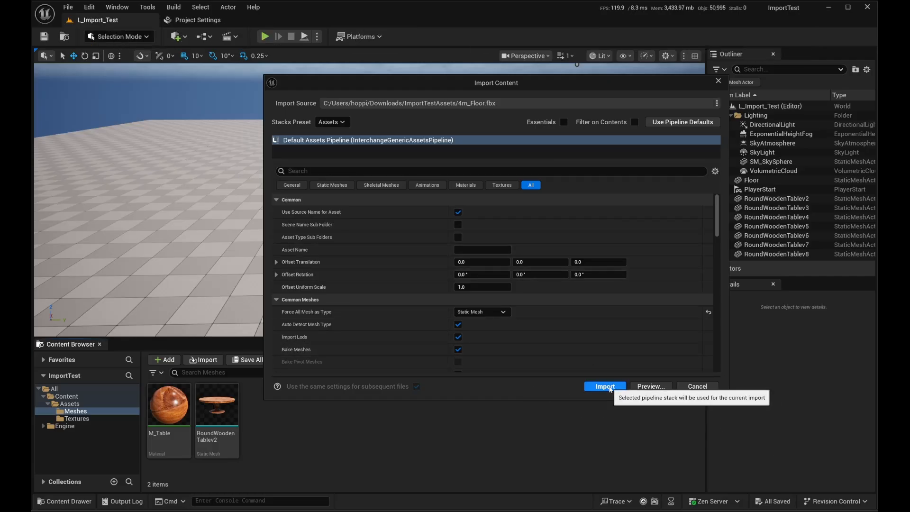
{"action": "left_click", "coordinate": [605, 386]}
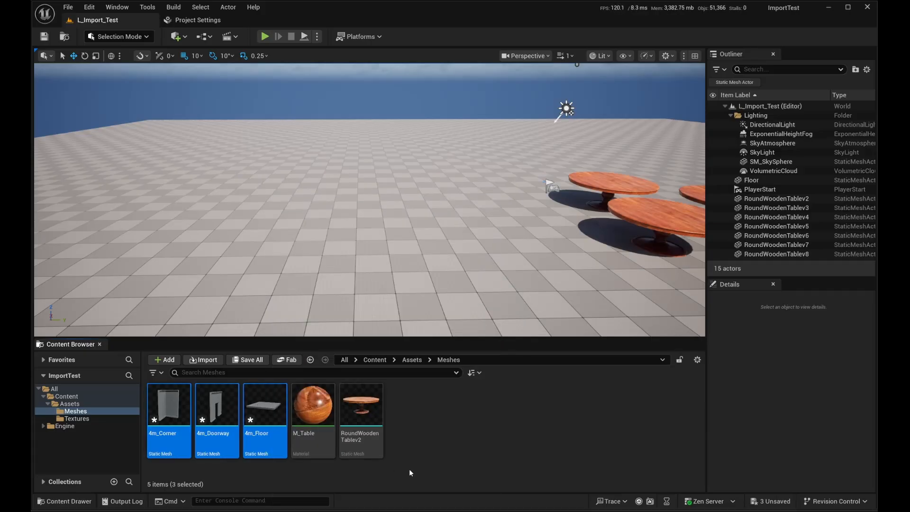
{"action": "left_click", "coordinate": [452, 440]}
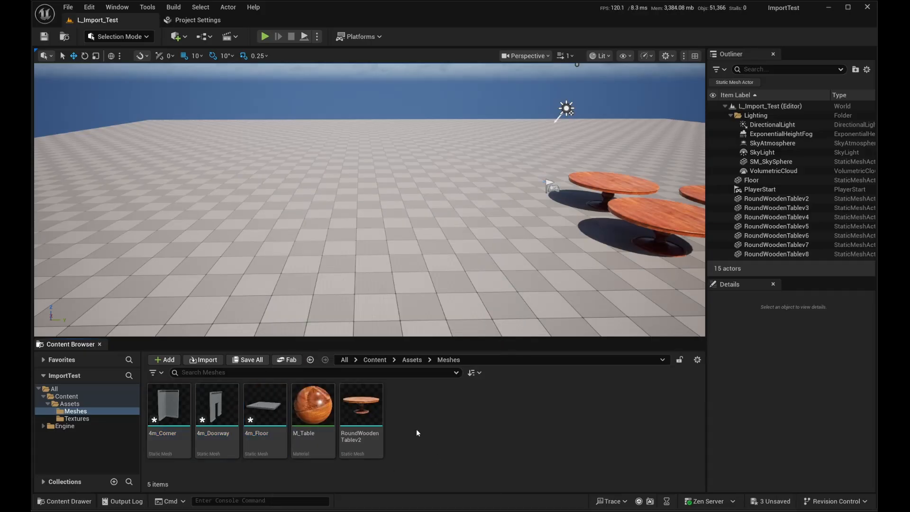
- Import the BaseColor, Normal and OcclusionRoughnessMetallic PNGs from the 4m_Wall folder into the Textures folder
{"action": "left_click", "coordinate": [76, 419]}
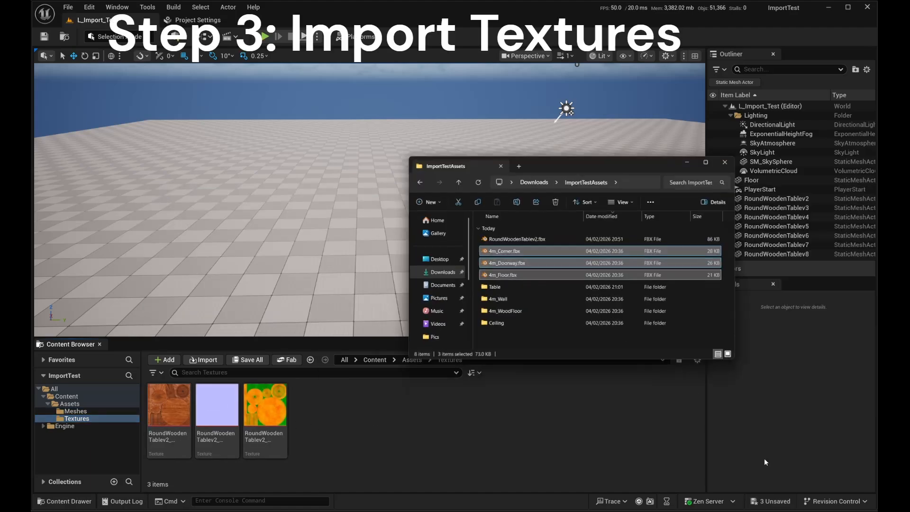
{"action": "double_click", "coordinate": [571, 272]}
{"action": "left_click", "coordinate": [601, 200]}
{"action": "left_click", "coordinate": [594, 228], "text": "shift"}
{"action": "left_click_drag", "start_coordinate": [592, 230], "coordinate": [380, 427]}
{"action": "left_click", "coordinate": [764, 114]}
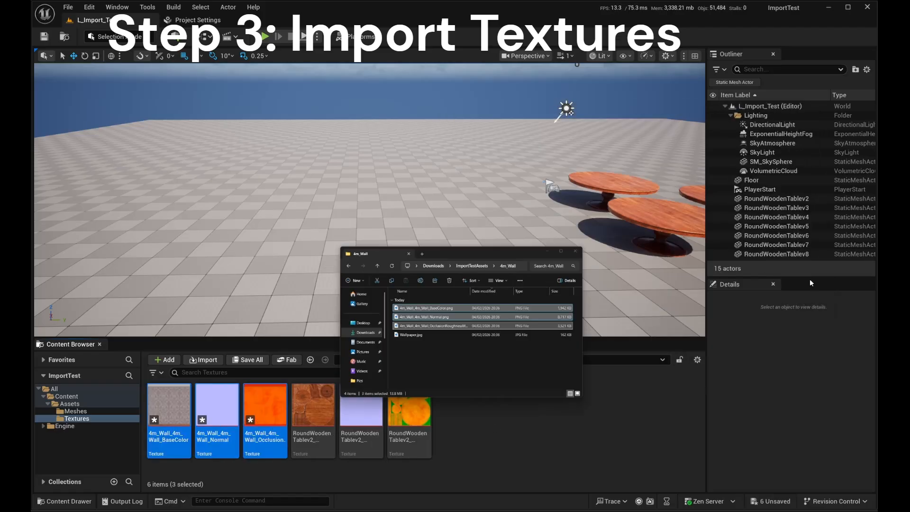
{"action": "left_click", "coordinate": [501, 431]}
- Turn off sRGB on the 4m_Wall OcclusionRoughnessMetallic texture, save it and close its editor
{"action": "left_click", "coordinate": [408, 413]}
{"action": "double_click", "coordinate": [416, 394]}
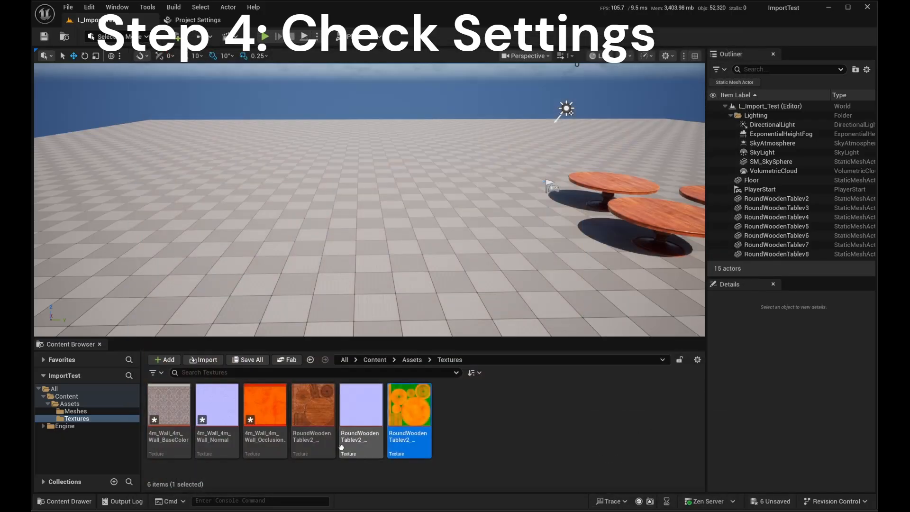
{"action": "left_click", "coordinate": [268, 408]}
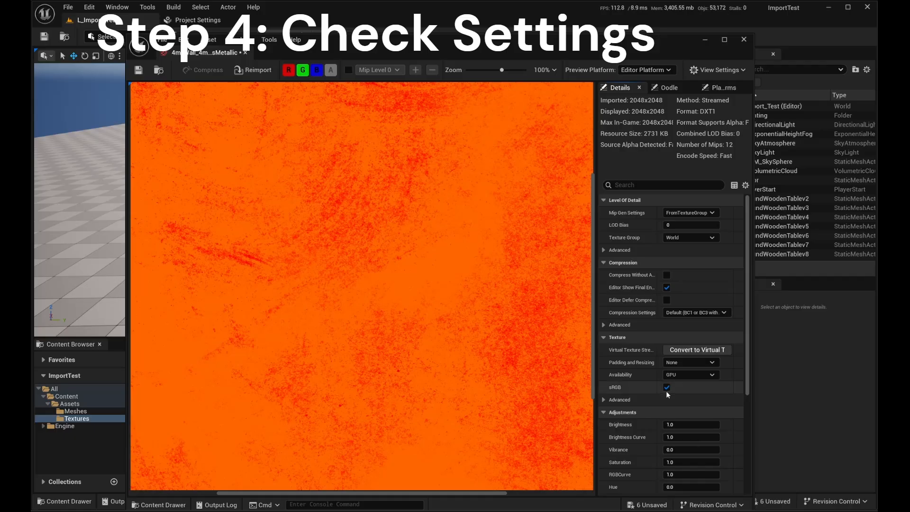
{"action": "scroll", "coordinate": [430, 207], "scroll_direction": "down", "scroll_amount": 2}
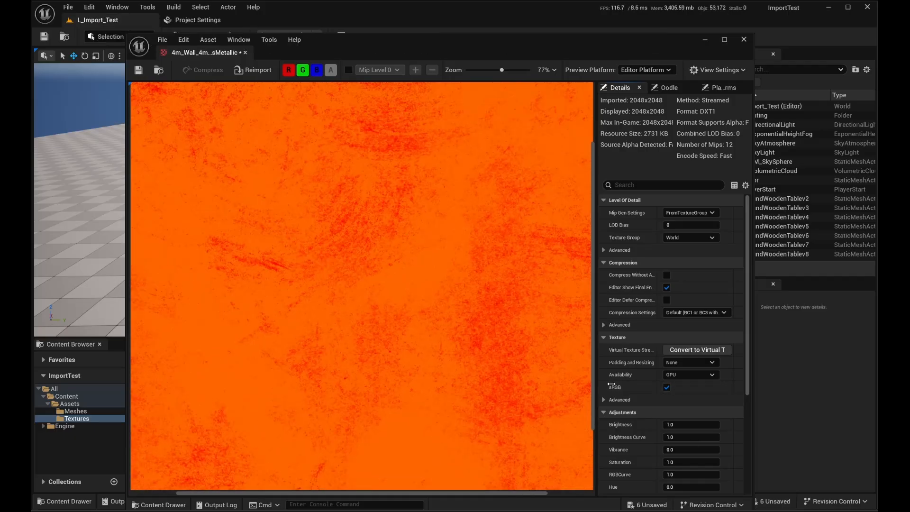
{"action": "left_click", "coordinate": [666, 388]}
{"action": "scroll", "coordinate": [456, 202], "scroll_direction": "down", "scroll_amount": 2}
{"action": "left_click", "coordinate": [666, 387]}
{"action": "left_click", "coordinate": [666, 387]}
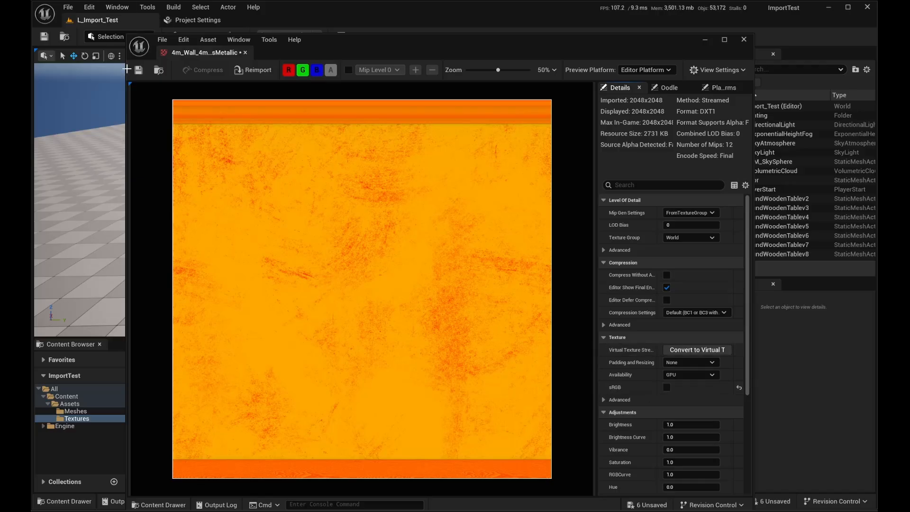
{"action": "middle_click", "coordinate": [197, 56]}
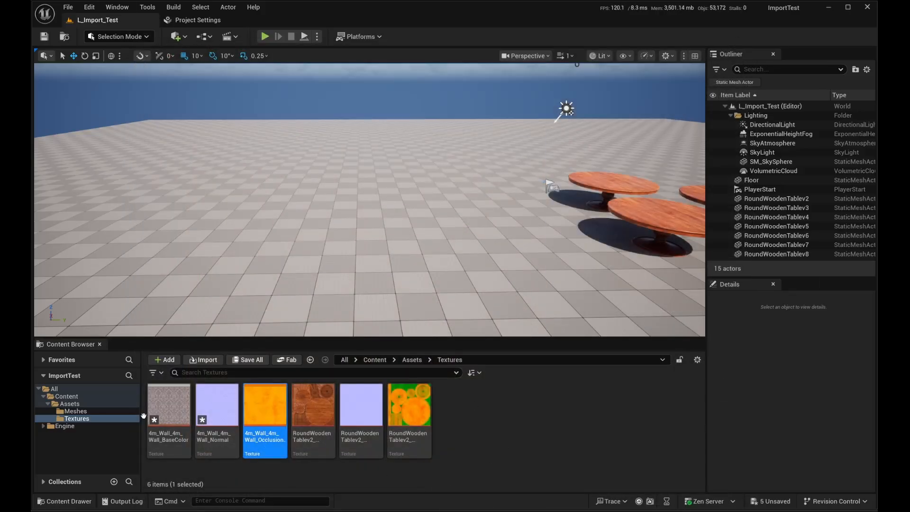
- Create a new material named M_Wall in the Meshes folder
{"action": "left_click", "coordinate": [76, 411]}
{"action": "right_click", "coordinate": [444, 425]}
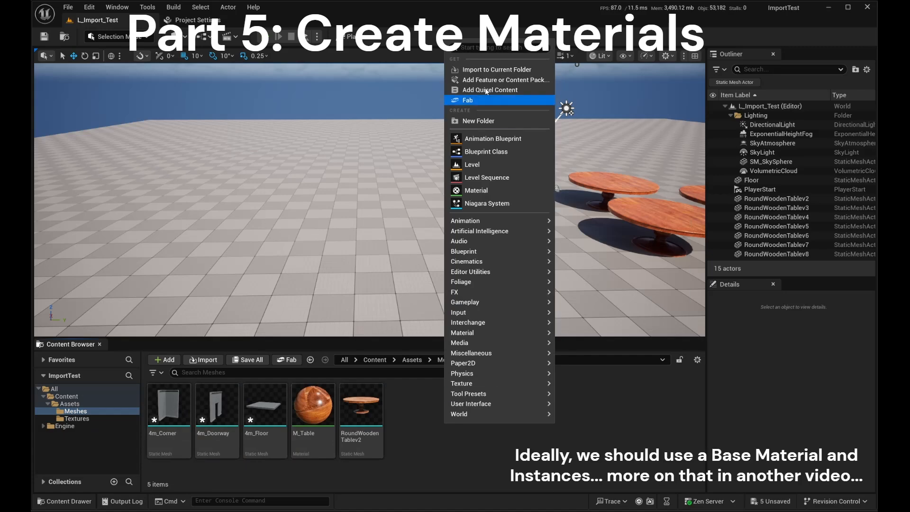
{"action": "left_click", "coordinate": [494, 195]}
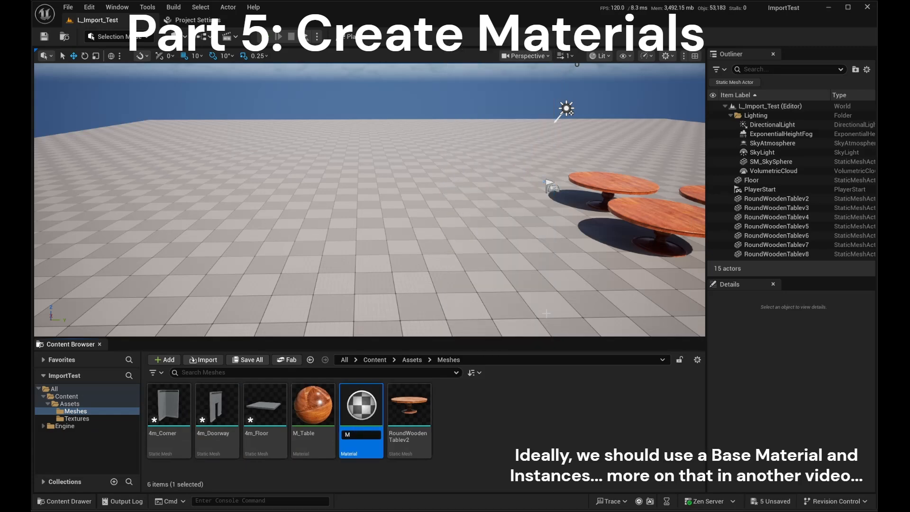
{"action": "type", "text": "M_Wall"}
{"action": "key", "text": "Return"}
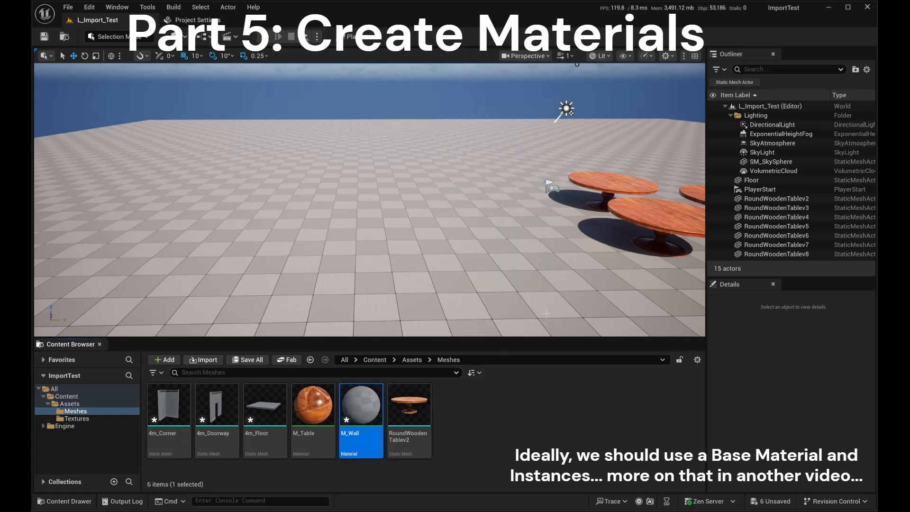
- Open M_Wall, add the three 4m_Wall textures to its graph as Texture Samples and stack them without overlap
{"action": "double_click", "coordinate": [366, 411]}
{"action": "key", "text": "ctrl+space"}
{"action": "left_click", "coordinate": [411, 392]}
{"action": "left_click", "coordinate": [176, 407]}
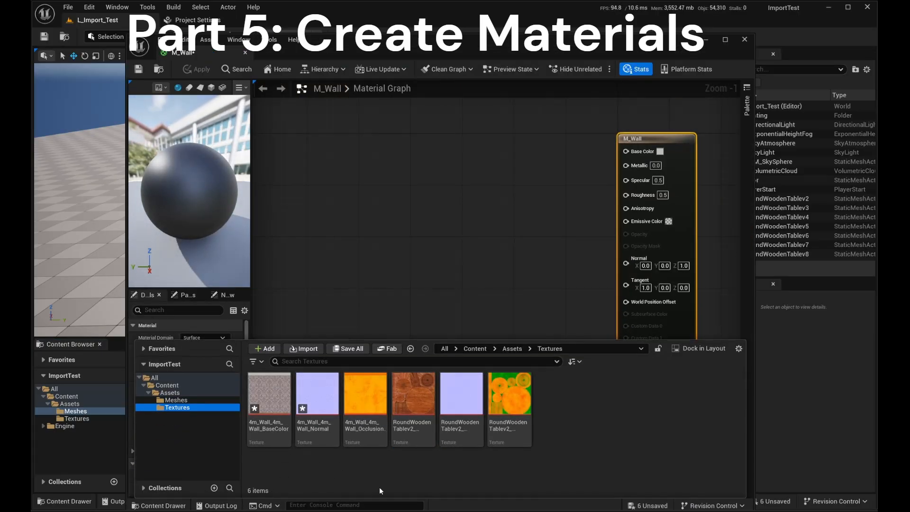
{"action": "left_click", "coordinate": [264, 410]}
{"action": "left_click", "coordinate": [365, 409], "text": "shift"}
{"action": "left_click_drag", "start_coordinate": [364, 410], "coordinate": [424, 186]}
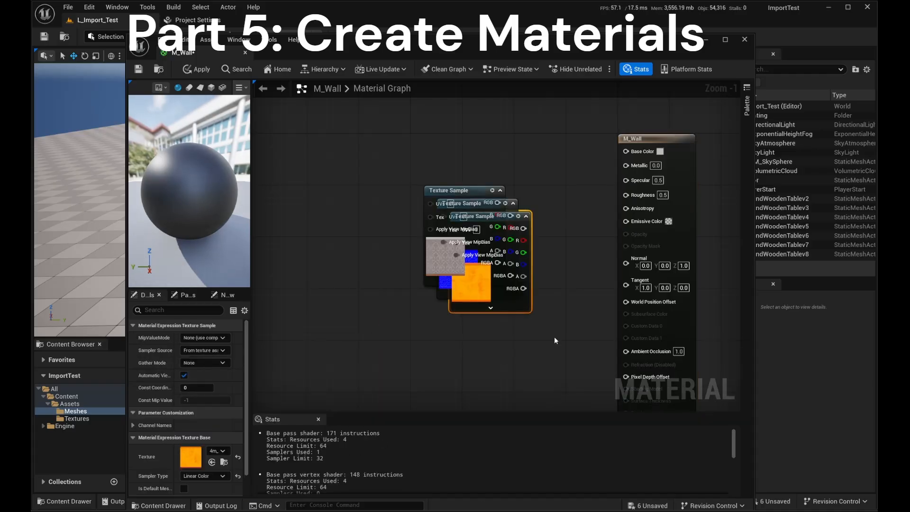
{"action": "left_click_drag", "start_coordinate": [480, 191], "coordinate": [465, 106]}
{"action": "left_click_drag", "start_coordinate": [501, 217], "coordinate": [468, 320]}
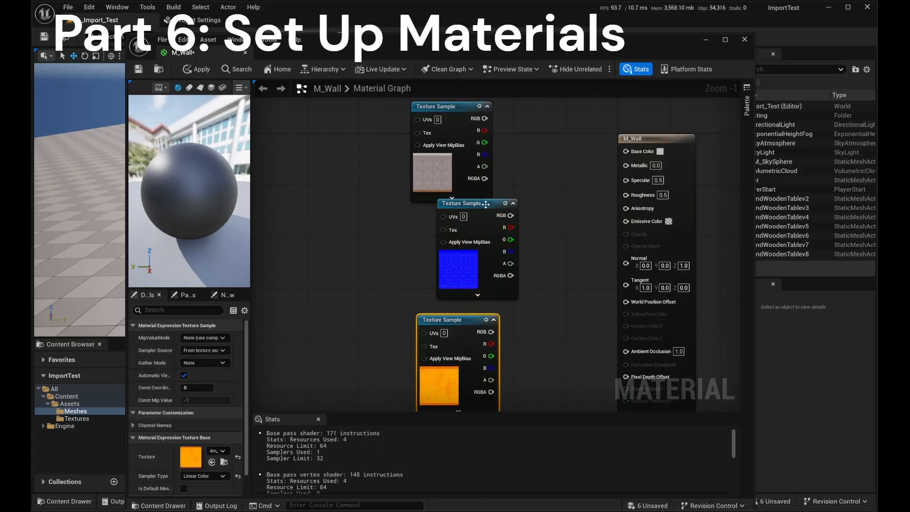
{"action": "left_click_drag", "start_coordinate": [487, 203], "coordinate": [468, 215]}
- Connect the wall BaseColor sample's RGB output to Base Color and the Normal sample's RGB output to Normal
{"action": "left_click", "coordinate": [459, 145]}
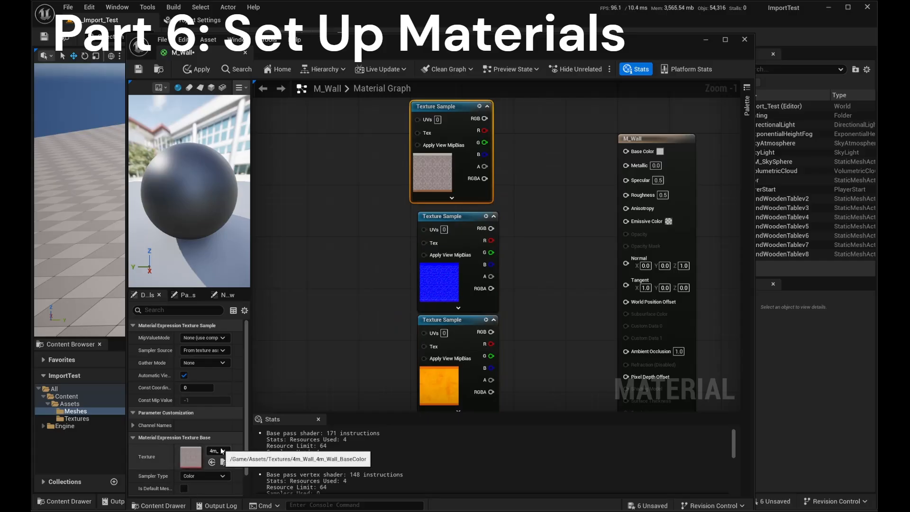
{"action": "left_click_drag", "start_coordinate": [484, 119], "coordinate": [626, 152]}
{"action": "left_click", "coordinate": [425, 232]}
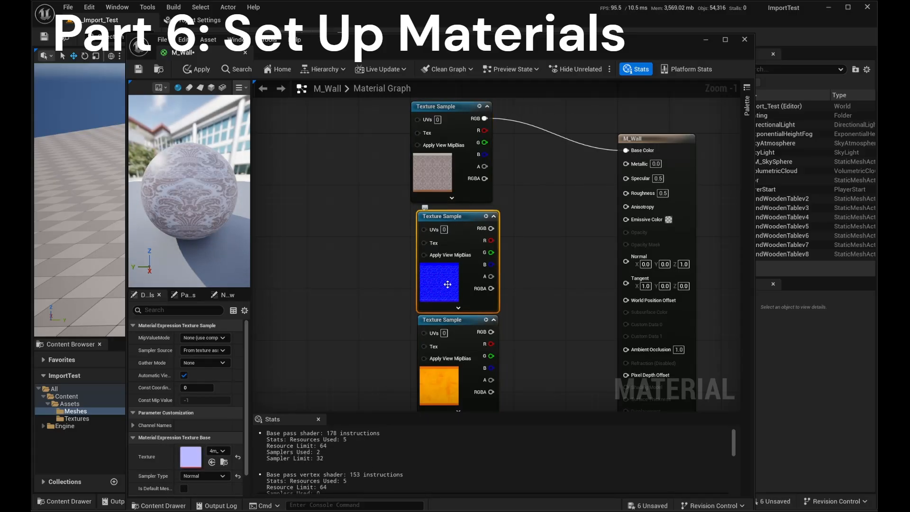
{"action": "left_click_drag", "start_coordinate": [491, 229], "coordinate": [625, 261]}
- Connect the OcclusionRoughnessMetallic sample's R to Ambient Occlusion, G to Roughness and B to Metallic, and save and close M_Wall
{"action": "right_click_drag", "start_coordinate": [574, 337], "coordinate": [471, 244]}
{"action": "left_click", "coordinate": [334, 303]}
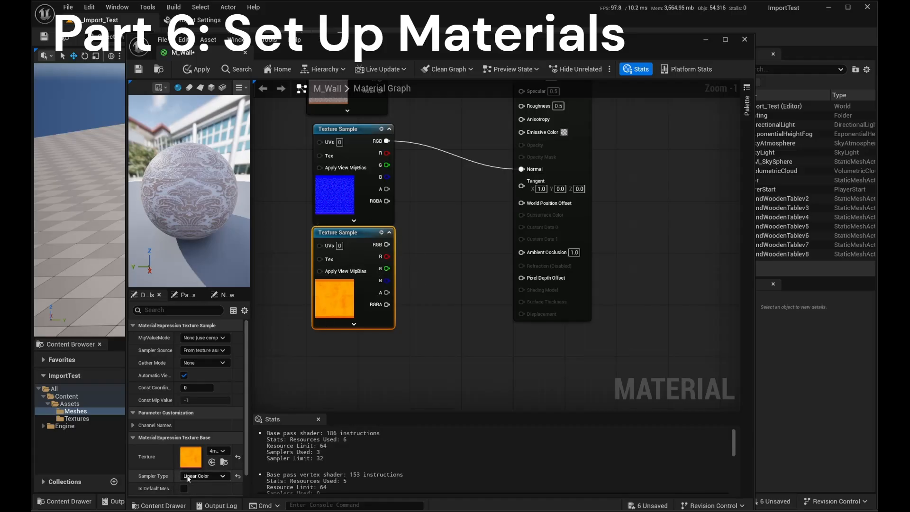
{"action": "left_click_drag", "start_coordinate": [387, 256], "coordinate": [522, 252]}
{"action": "right_click_drag", "start_coordinate": [466, 254], "coordinate": [459, 321]}
{"action": "left_click_drag", "start_coordinate": [380, 336], "coordinate": [514, 172]}
{"action": "left_click_drag", "start_coordinate": [379, 348], "coordinate": [514, 143]}
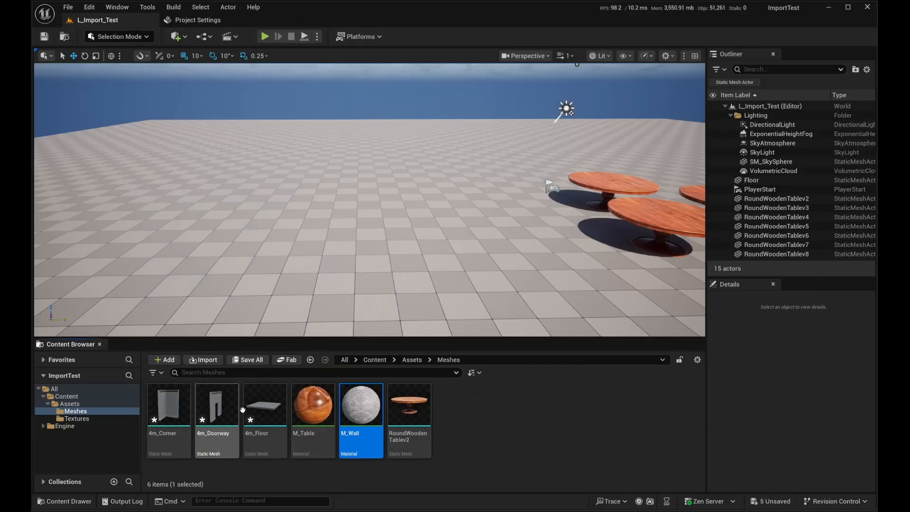
- Assign M_Wall to the Element 0 material slot of the 4m_Doorway mesh, save it and close its editor
{"action": "left_click", "coordinate": [220, 408]}
{"action": "double_click", "coordinate": [221, 408]}
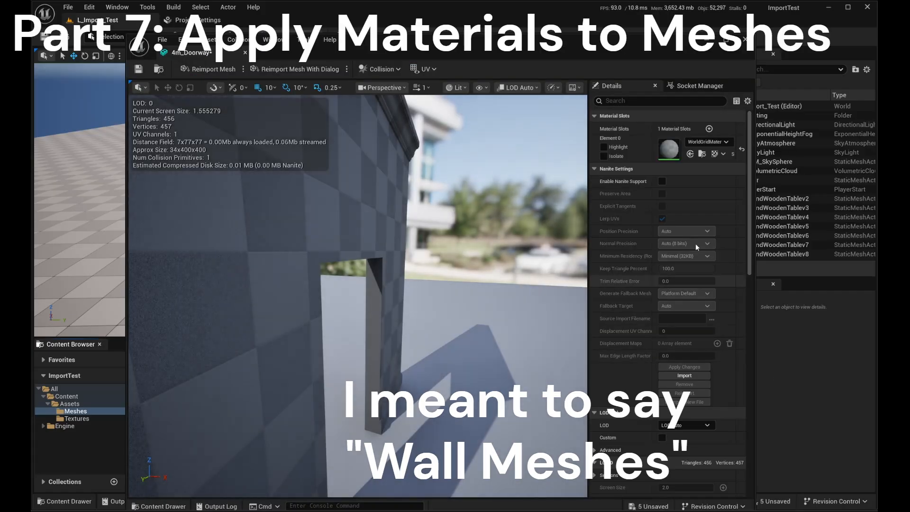
{"action": "left_click", "coordinate": [699, 142]}
{"action": "left_click", "coordinate": [734, 255]}
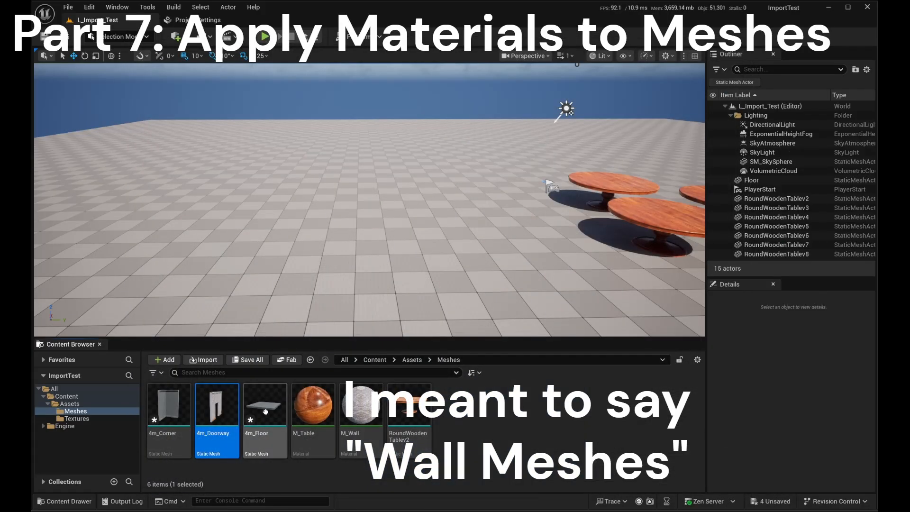
- Assign M_Wall to the Element 0 material slot of the 4m_Corner mesh, save it and close its editor
{"action": "left_click", "coordinate": [168, 408]}
{"action": "double_click", "coordinate": [168, 407]}
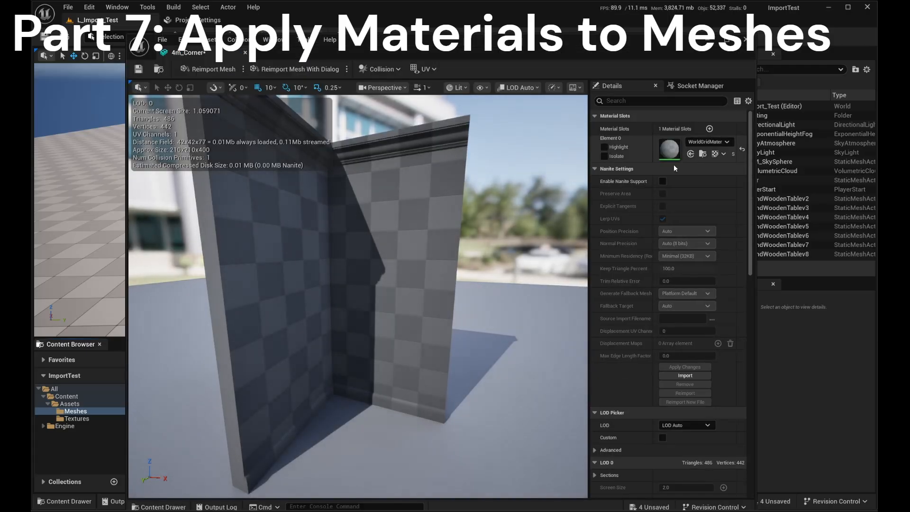
{"action": "left_click", "coordinate": [708, 141]}
{"action": "left_click", "coordinate": [732, 255]}
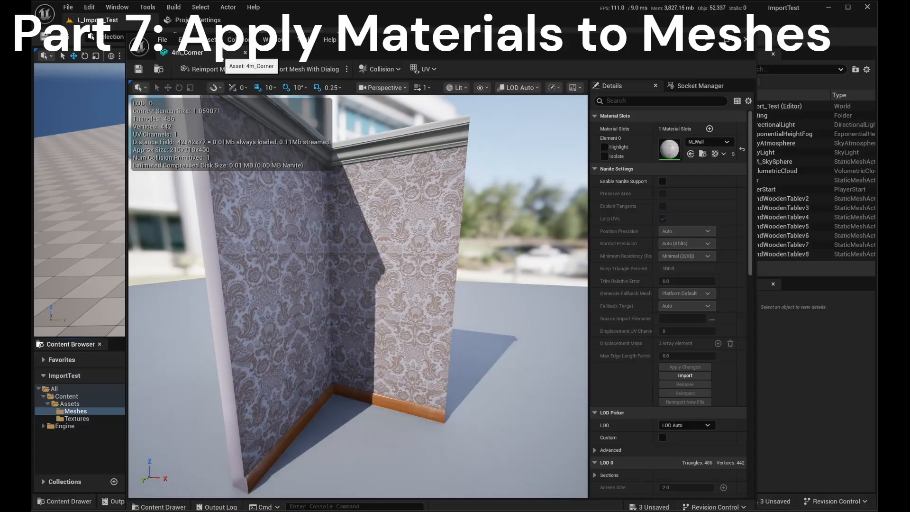
{"action": "left_click", "coordinate": [245, 52]}
- Reopen the 4m_Doorway mesh and examine how the wall material sits on it from the front
{"action": "left_click", "coordinate": [216, 405]}
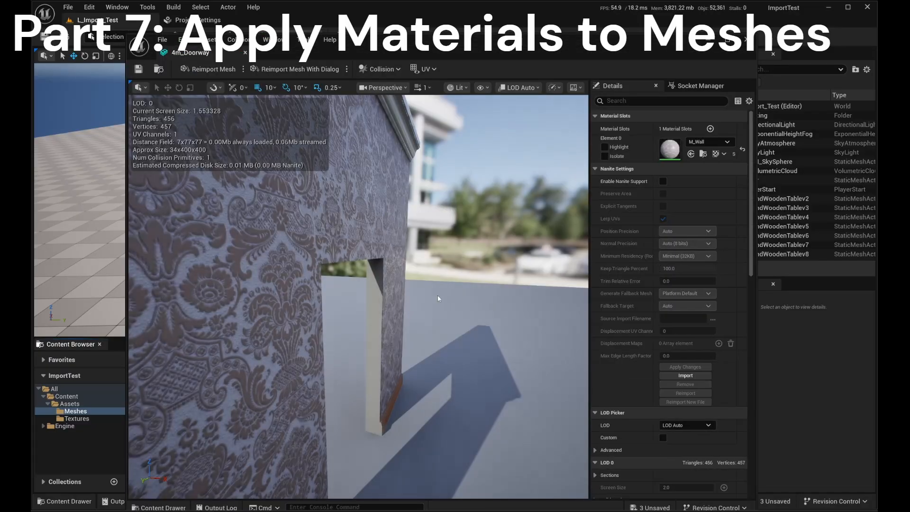
{"action": "left_click_drag", "start_coordinate": [438, 299], "coordinate": [488, 303]}
{"action": "left_click_drag", "start_coordinate": [229, 169], "coordinate": [220, 147]}
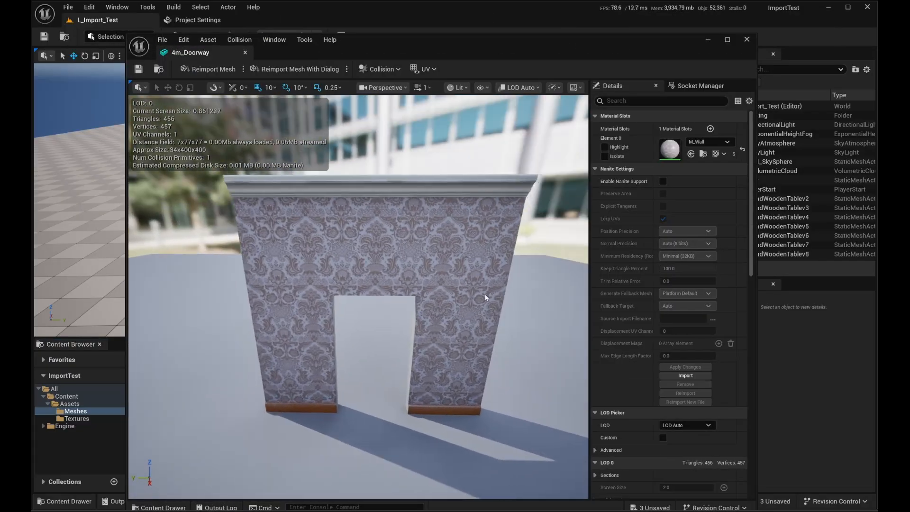
- Close the 4m_Doorway editor and import the three 4m_WoodFloor PNG textures into the Textures folder
{"action": "left_click", "coordinate": [244, 52]}
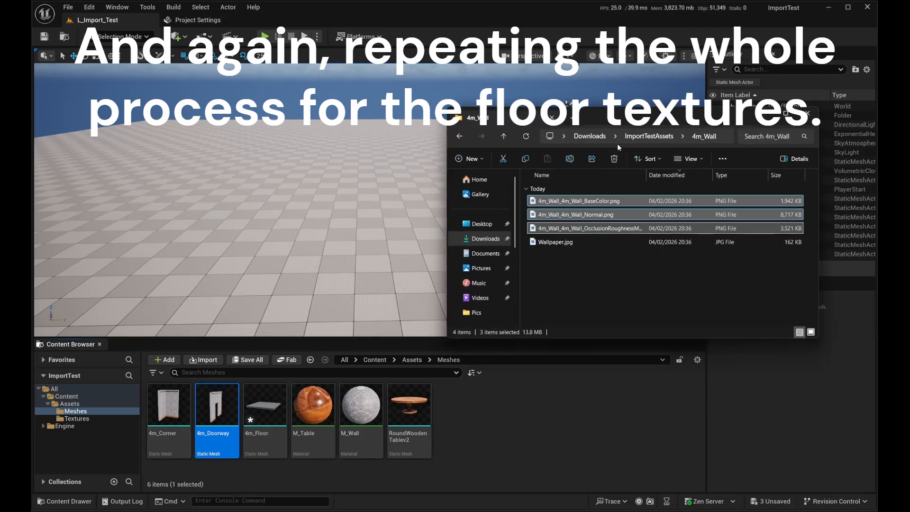
{"action": "left_click", "coordinate": [617, 143]}
{"action": "left_click", "coordinate": [649, 136]}
{"action": "double_click", "coordinate": [568, 284]}
{"action": "key", "text": "ctrl+a"}
{"action": "left_click", "coordinate": [76, 419]}
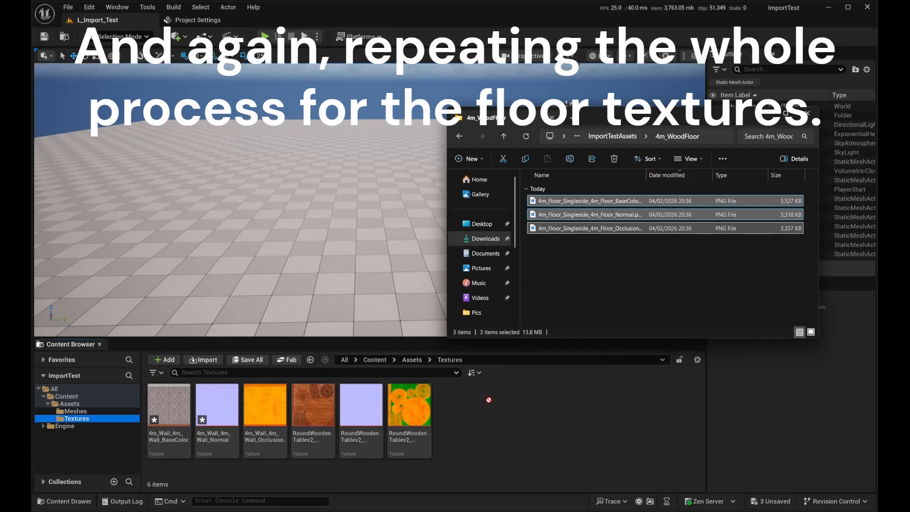
{"action": "left_click_drag", "start_coordinate": [488, 399], "coordinate": [502, 407]}
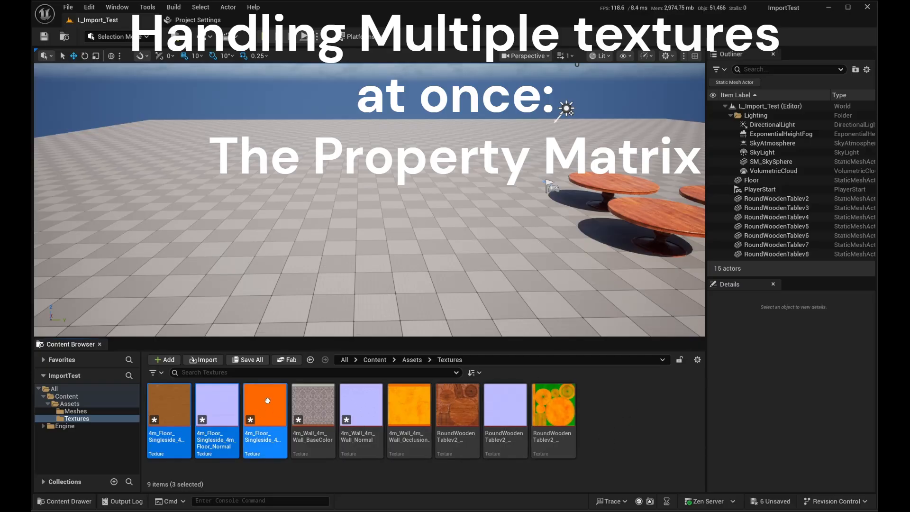
- Filter the Textures folder by "occ" and open the floor, wall and table OcclusionRoughnessMetallic textures together in the Property Matrix
{"action": "left_click", "coordinate": [574, 409]}
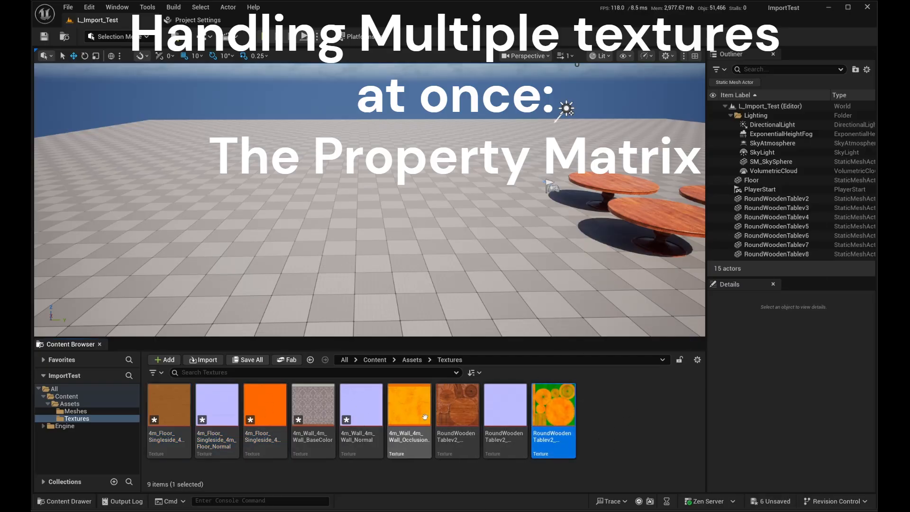
{"action": "left_click", "coordinate": [261, 409]}
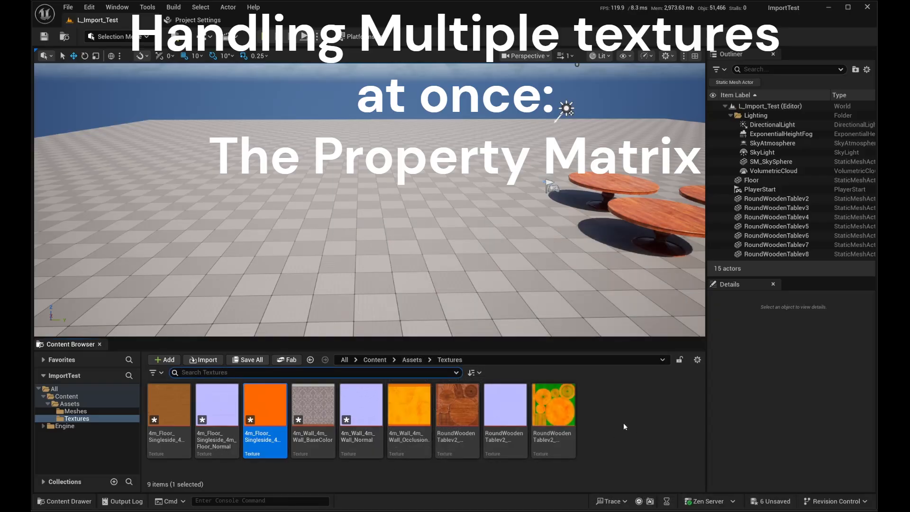
{"action": "type", "text": "occ"}
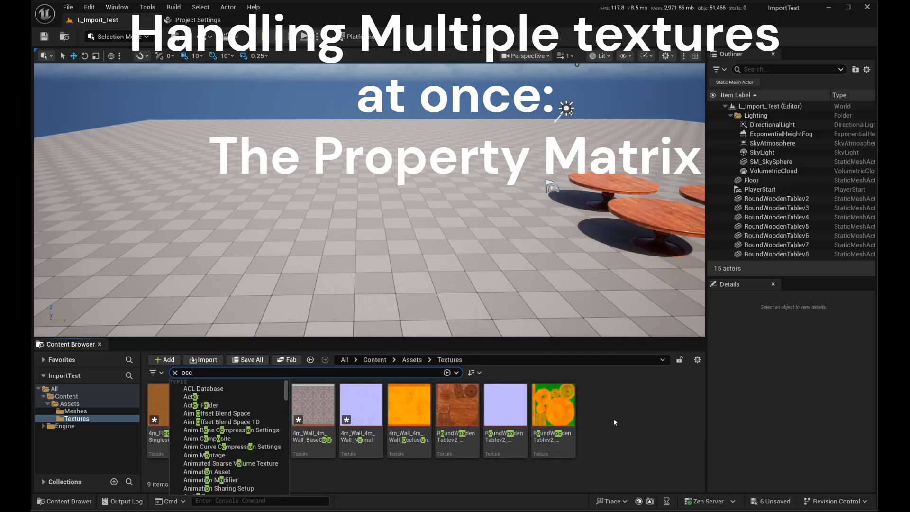
{"action": "left_click", "coordinate": [518, 453]}
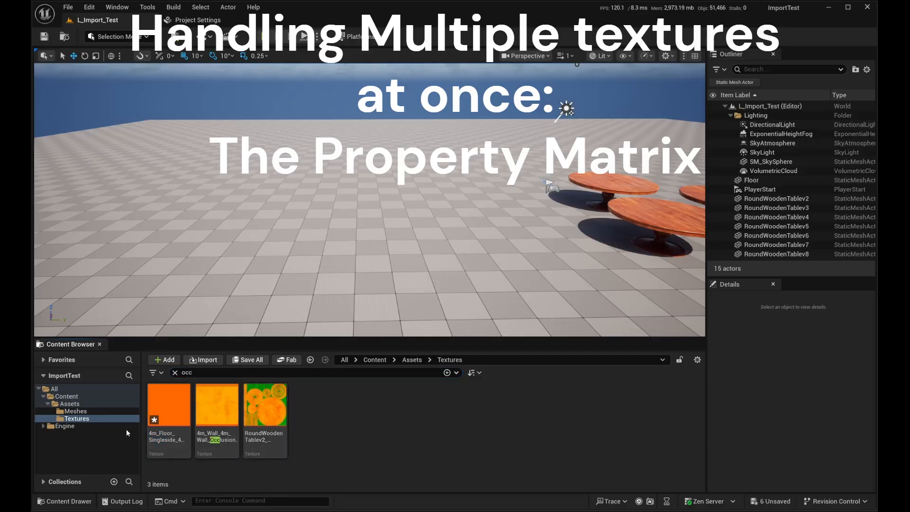
{"action": "left_click", "coordinate": [168, 436]}
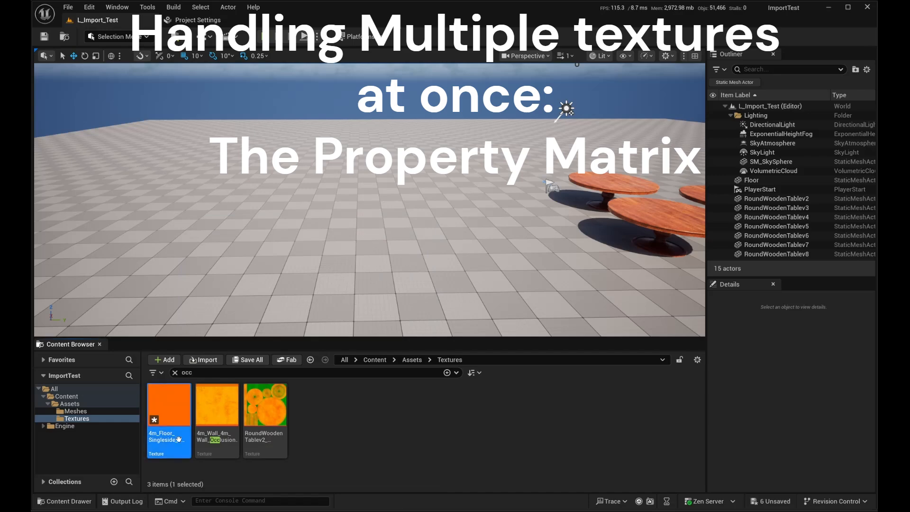
{"action": "left_click", "coordinate": [278, 434], "text": "shift"}
{"action": "right_click", "coordinate": [270, 404]}
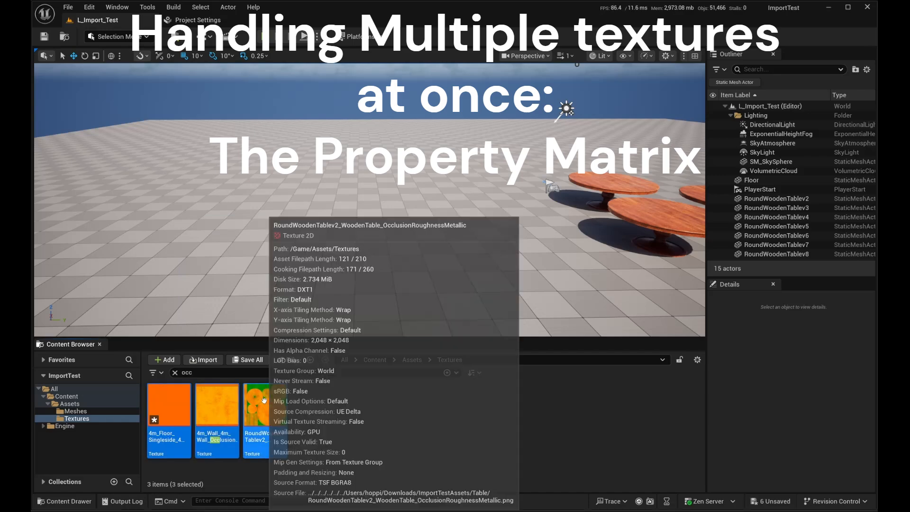
{"action": "mouse_move", "coordinate": [328, 251]}
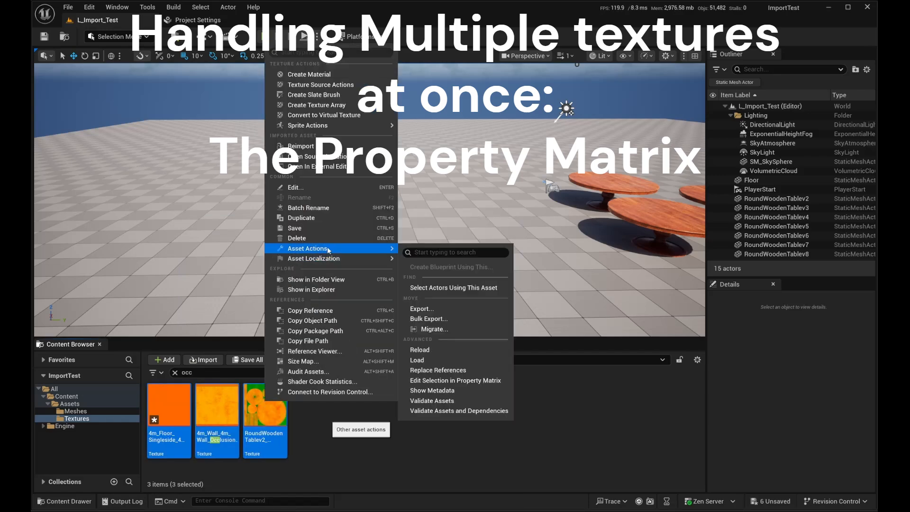
{"action": "left_click", "coordinate": [479, 382]}
- Turn off sRGB for the 4m_Floor occlusion texture, save and close the Property Matrix, and clear the texture filter
{"action": "mouse_move", "coordinate": [413, 55]}
{"action": "left_mouse_down"}
{"action": "mouse_move", "coordinate": [464, 55]}
{"action": "mouse_move", "coordinate": [419, 55]}
{"action": "left_mouse_up"}
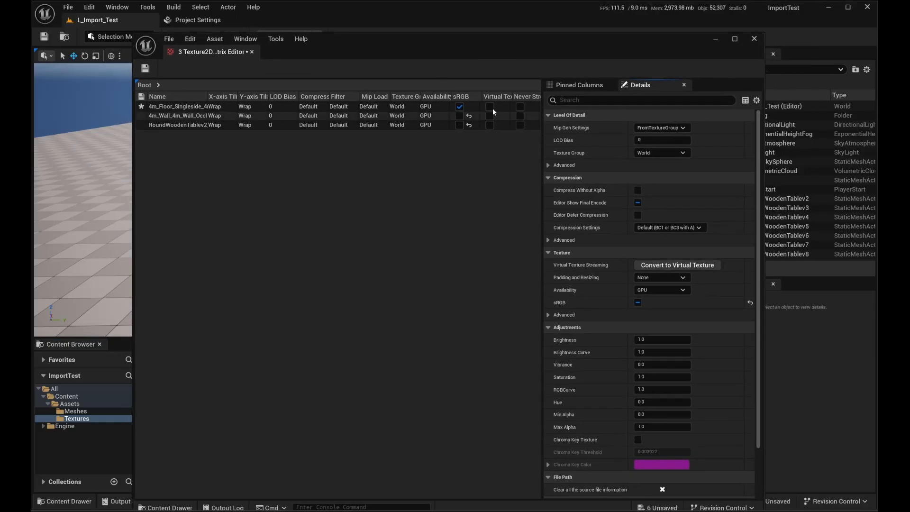
{"action": "left_click_drag", "start_coordinate": [437, 47], "coordinate": [421, 46]}
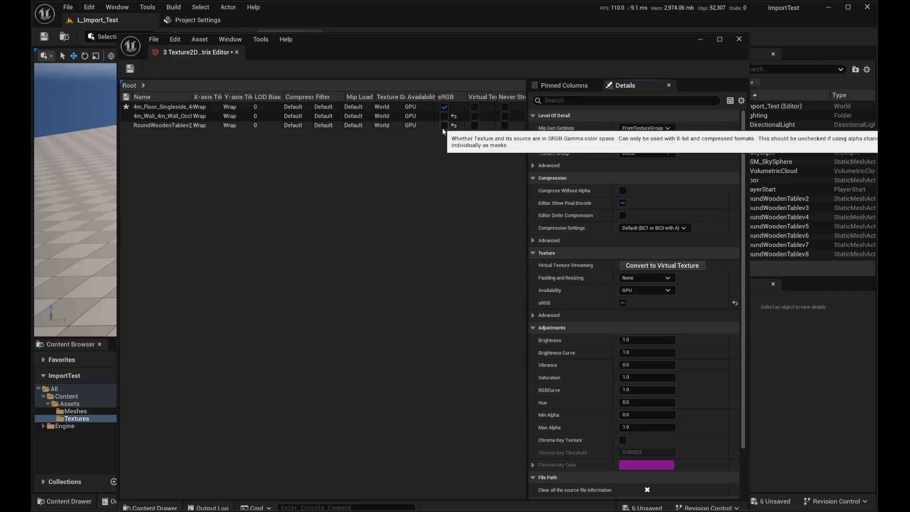
{"action": "left_click", "coordinate": [444, 106]}
{"action": "left_click", "coordinate": [130, 69]}
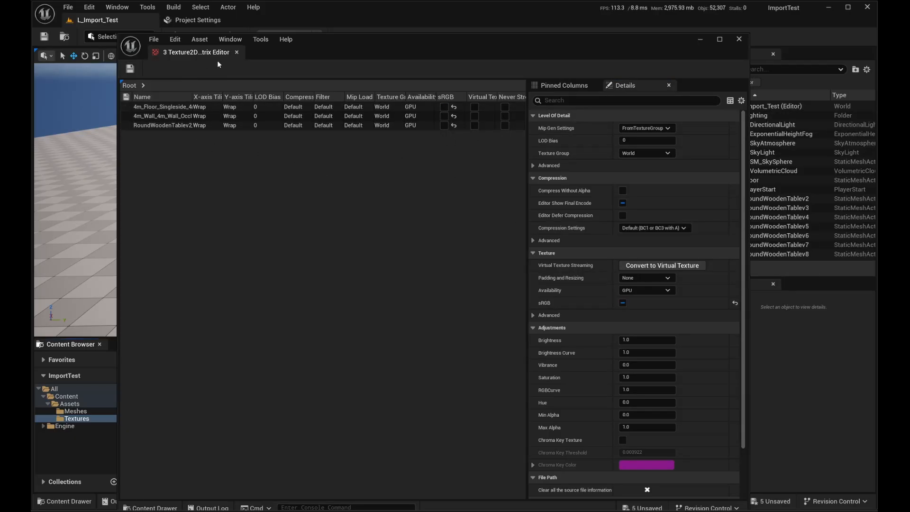
{"action": "middle_click", "coordinate": [212, 55]}
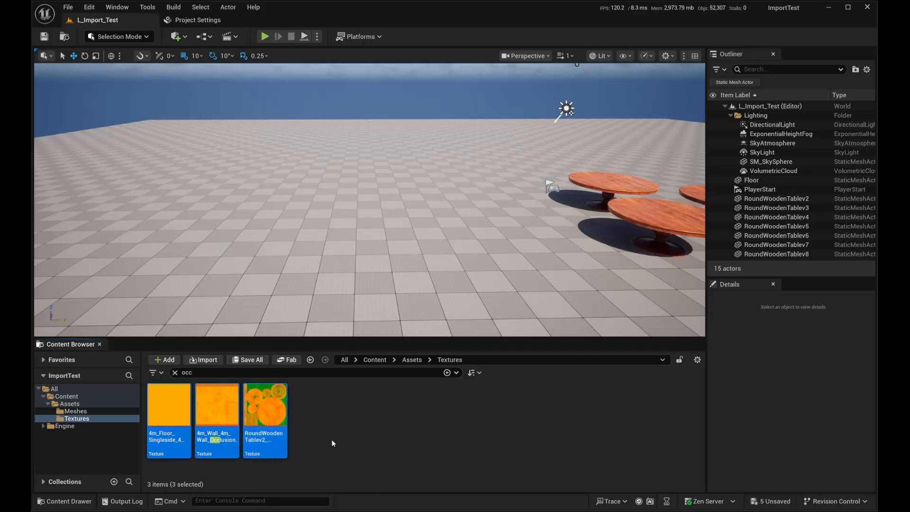
{"action": "left_click", "coordinate": [175, 372]}
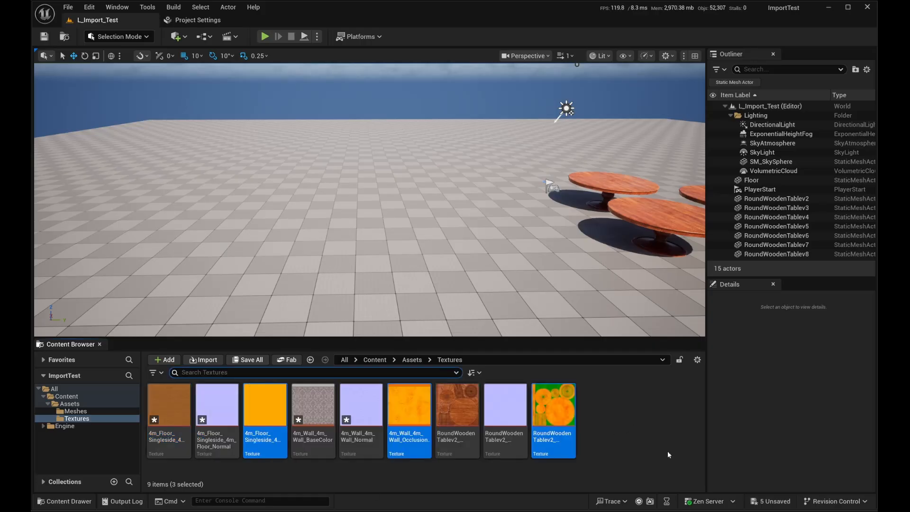
- Create a new material named M_Floor in the Meshes folder
{"action": "left_click", "coordinate": [412, 360]}
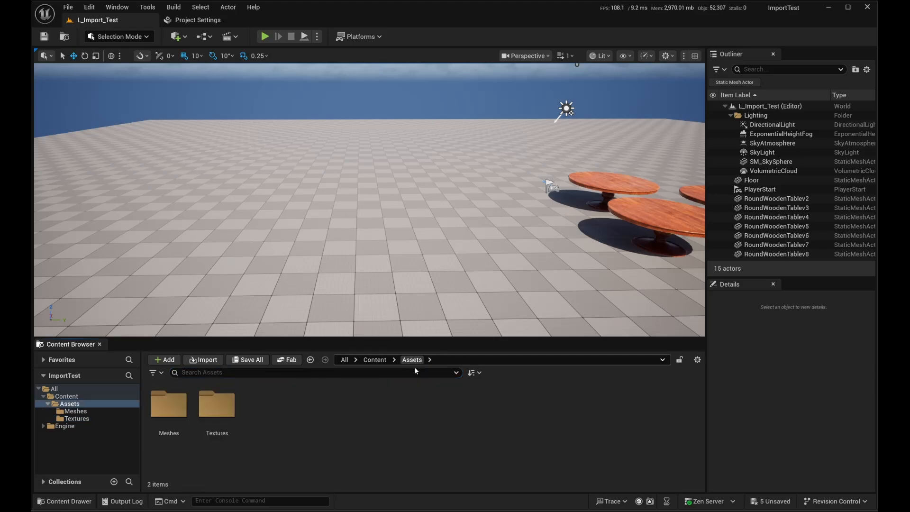
{"action": "double_click", "coordinate": [175, 412]}
{"action": "right_click", "coordinate": [454, 416]}
{"action": "left_click", "coordinate": [541, 186]}
{"action": "type", "text": "M_Floor"}
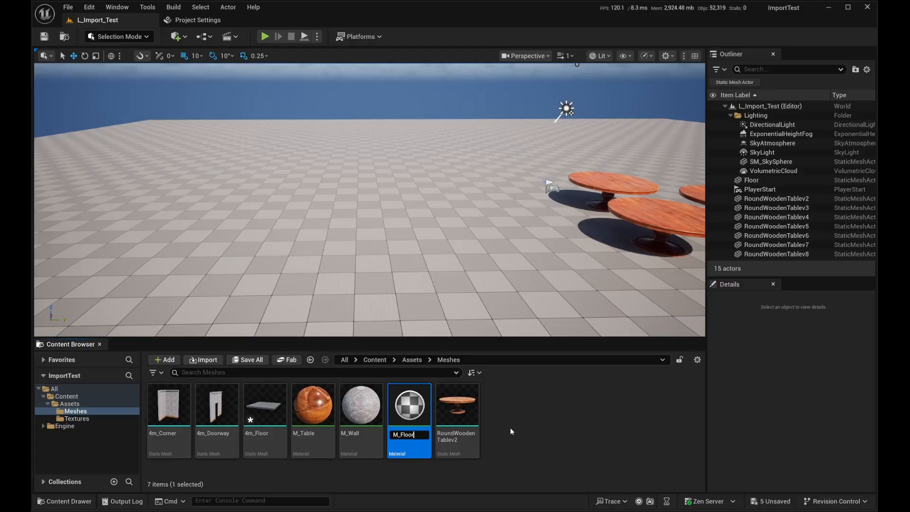
{"action": "key", "text": "Return"}
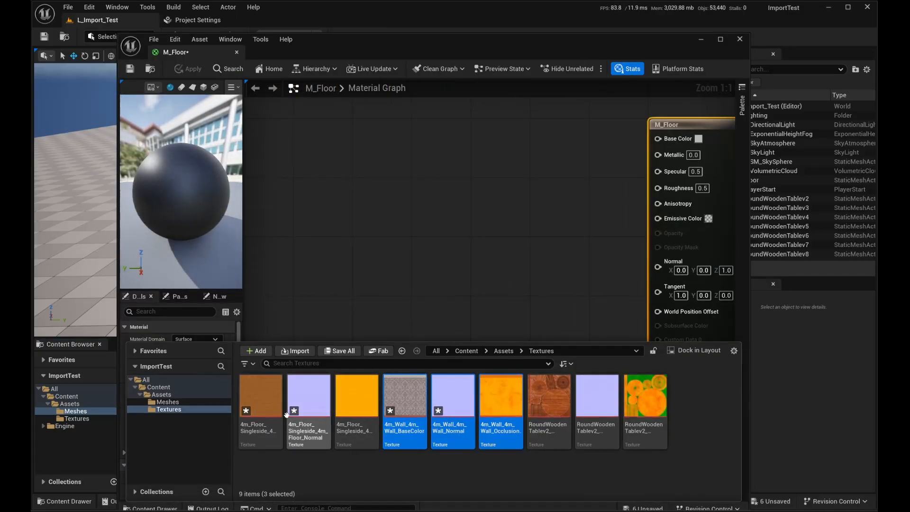
- Add the three 4m_Floor textures to the M_Floor graph as texture samples and spread them out vertically beside the material node
{"action": "left_click", "coordinate": [271, 411]}
{"action": "left_click", "coordinate": [360, 411], "text": "shift"}
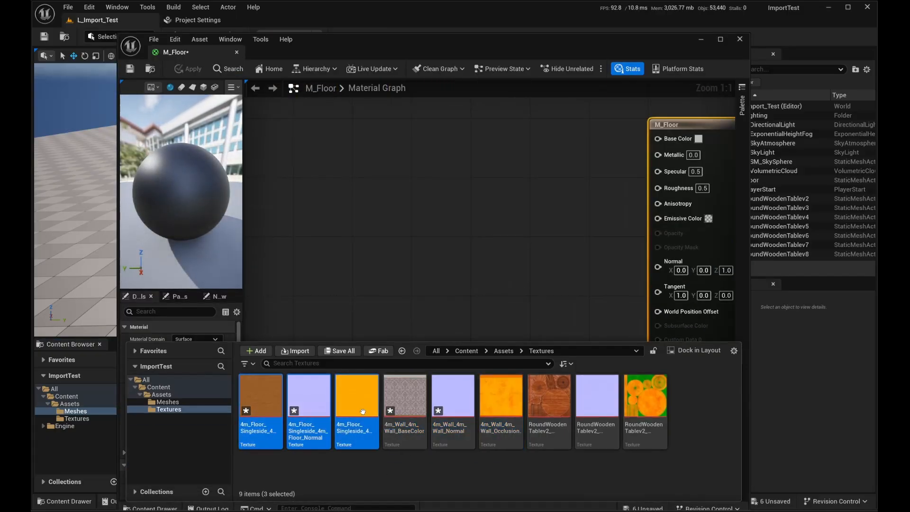
{"action": "left_click_drag", "start_coordinate": [305, 411], "coordinate": [406, 171]}
{"action": "left_click_drag", "start_coordinate": [461, 176], "coordinate": [476, 109]}
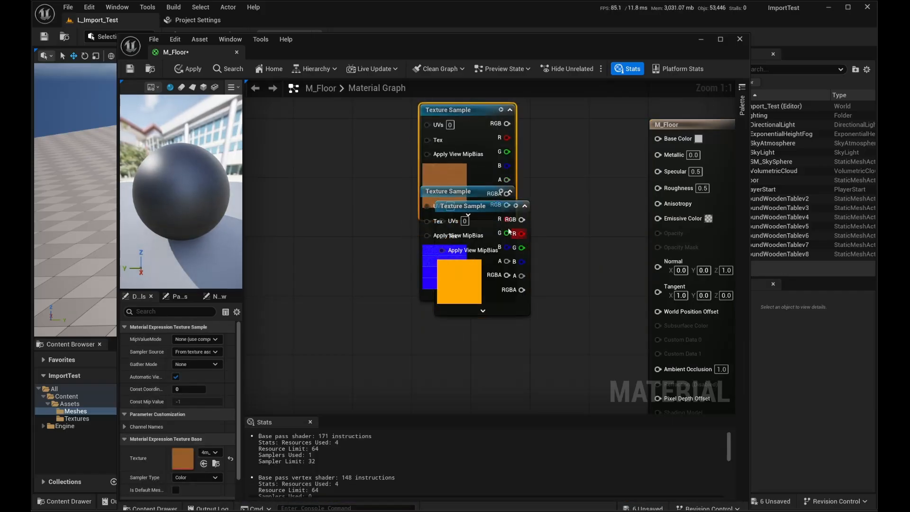
{"action": "left_click_drag", "start_coordinate": [482, 199], "coordinate": [444, 362]}
{"action": "right_click_drag", "start_coordinate": [566, 264], "coordinate": [460, 328]}
{"action": "left_click_drag", "start_coordinate": [358, 256], "coordinate": [352, 277]}
{"action": "right_click_drag", "start_coordinate": [427, 297], "coordinate": [501, 229]}
{"action": "scroll", "coordinate": [501, 229], "scroll_direction": "down", "scroll_amount": 1}
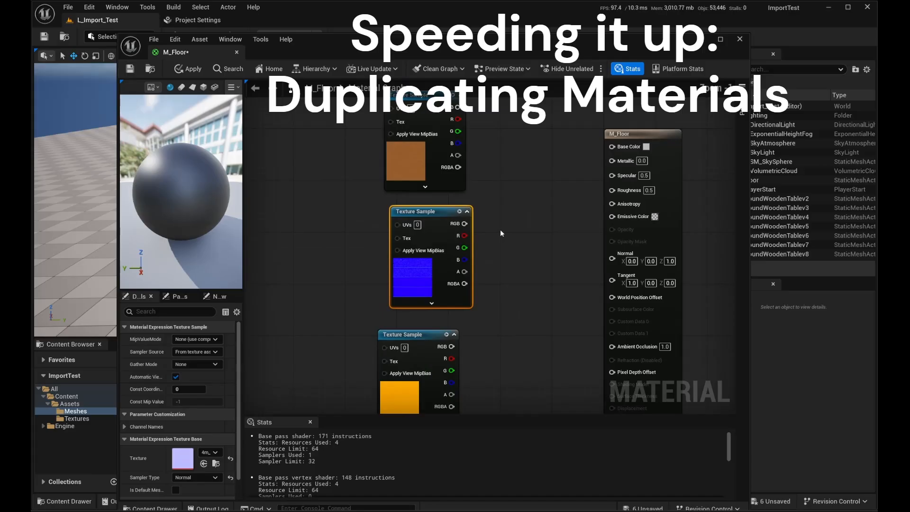
{"action": "scroll", "coordinate": [509, 308], "scroll_direction": "down", "scroll_amount": 2}
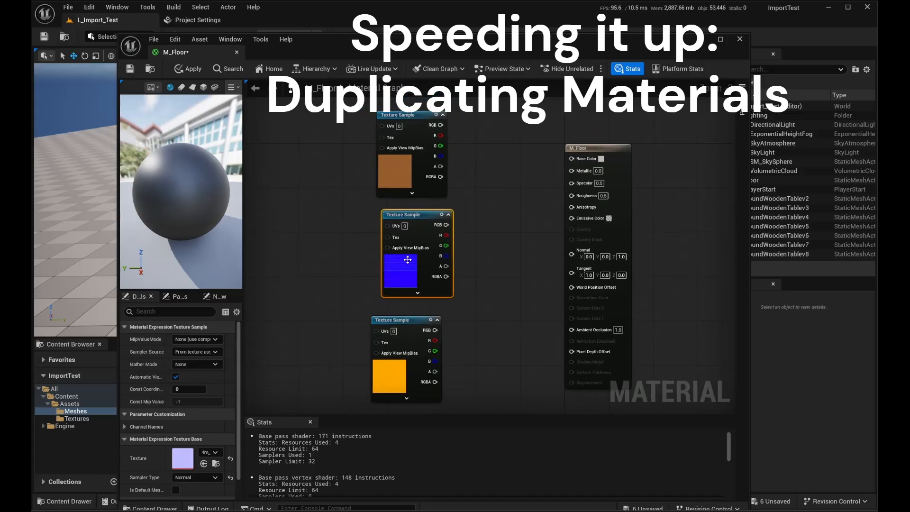
- Close the M_Floor editor and delete the M_Floor material from the Meshes folder
{"action": "left_click", "coordinate": [237, 52]}
{"action": "left_click", "coordinate": [692, 285]}
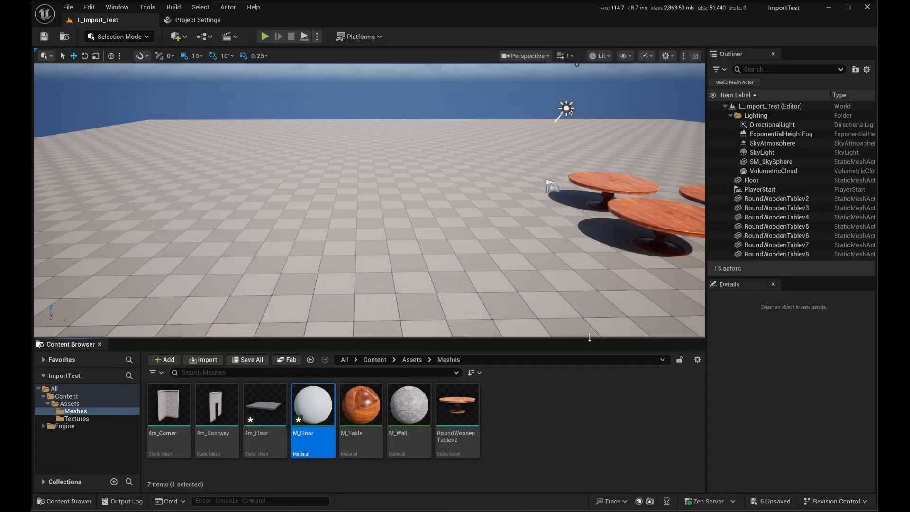
{"action": "key", "text": "Delete"}
{"action": "left_click", "coordinate": [631, 408]}
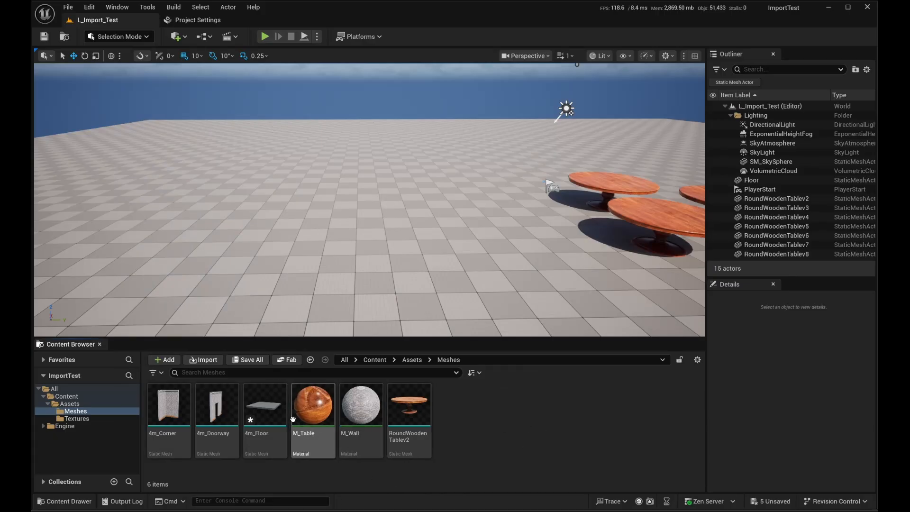
- Duplicate the M_Wall material and name the copy M_Floor
{"action": "left_click", "coordinate": [492, 461]}
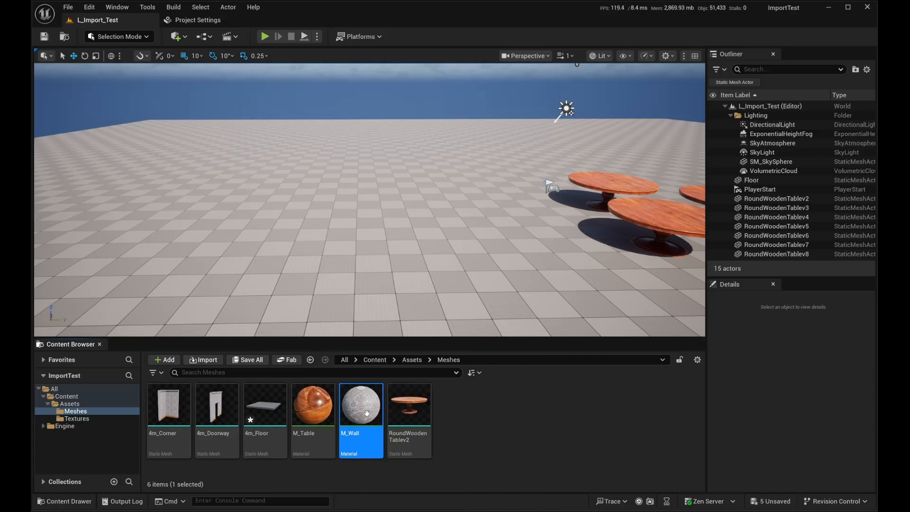
{"action": "right_click", "coordinate": [370, 406]}
{"action": "left_click", "coordinate": [419, 206]}
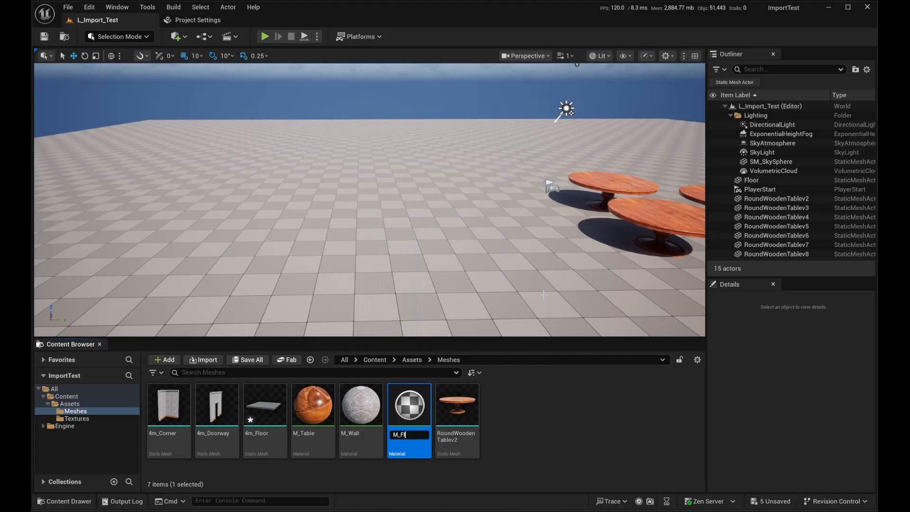
{"action": "key", "text": "Return"}
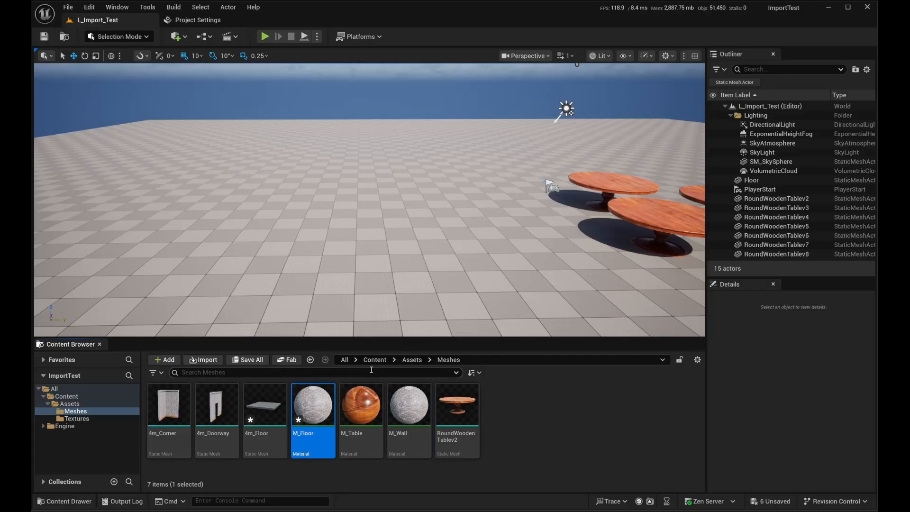
- Open M_Floor and replace the texture of its Base Color sample with the 4m_Floor BaseColor texture
{"action": "double_click", "coordinate": [313, 419]}
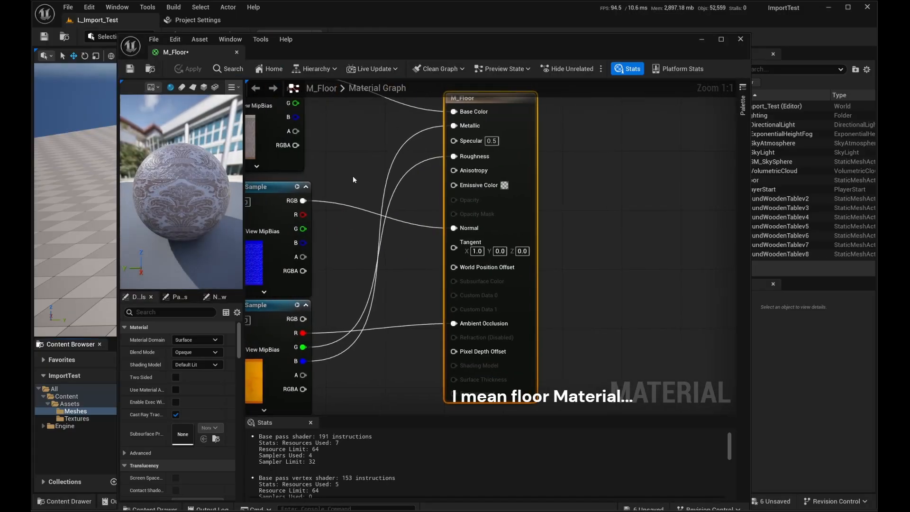
{"action": "scroll", "coordinate": [609, 250], "scroll_direction": "up", "scroll_amount": 3}
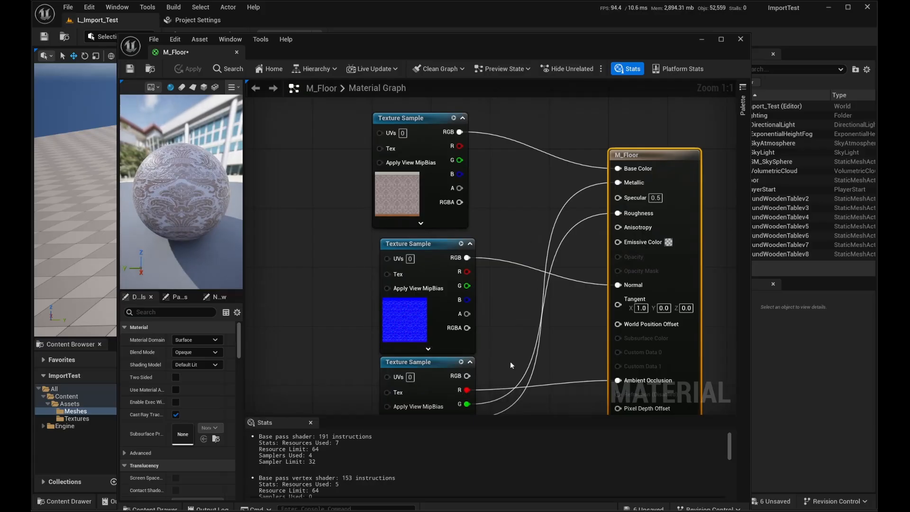
{"action": "left_click", "coordinate": [416, 140]}
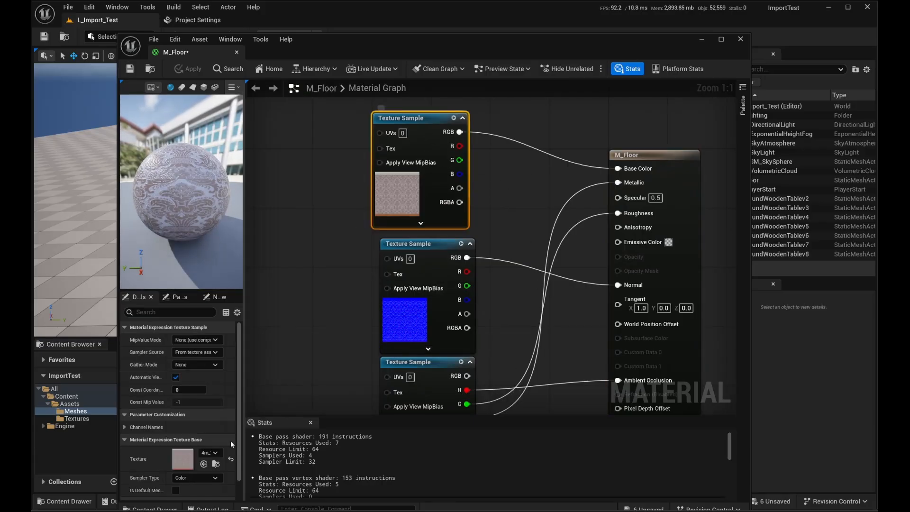
{"action": "left_click", "coordinate": [214, 454]}
{"action": "type", "text": "f"}
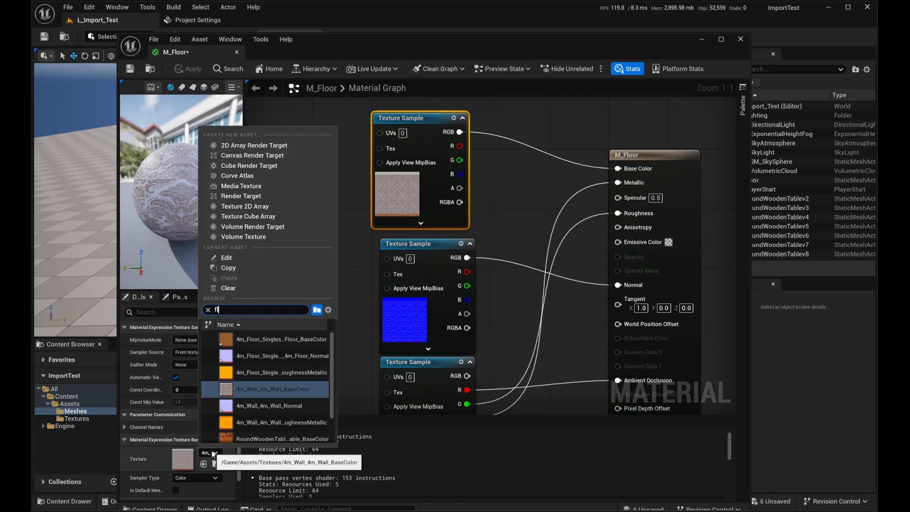
{"action": "type", "text": "lo"}
{"action": "left_click", "coordinate": [284, 339]}
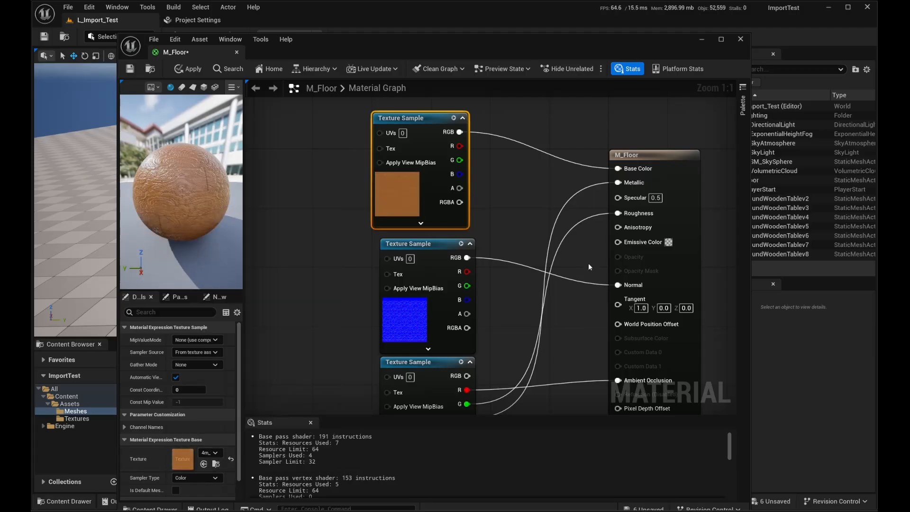
- Replace the texture of M_Floor's Normal sample with the 4m_Floor Normal texture
{"action": "left_click", "coordinate": [427, 314]}
{"action": "key", "text": "ctrl+space"}
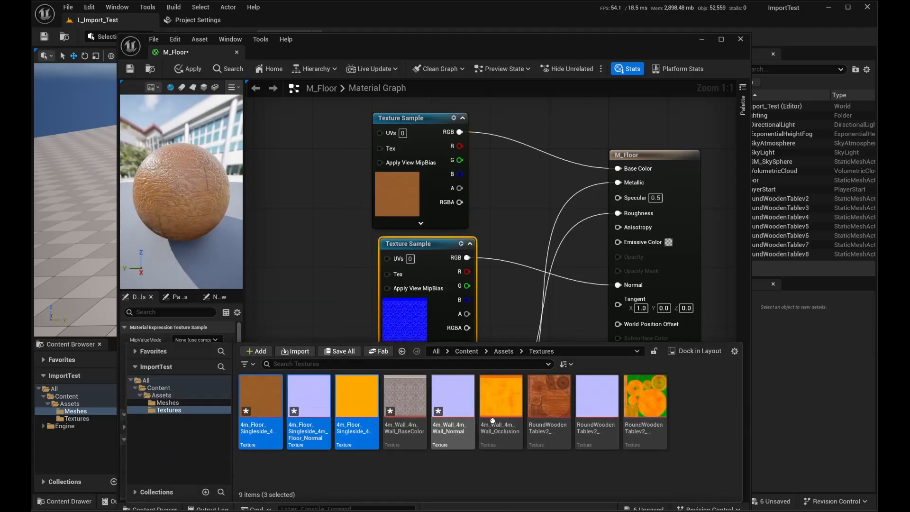
{"action": "left_click", "coordinate": [305, 402]}
{"action": "key", "text": "ctrl+space"}
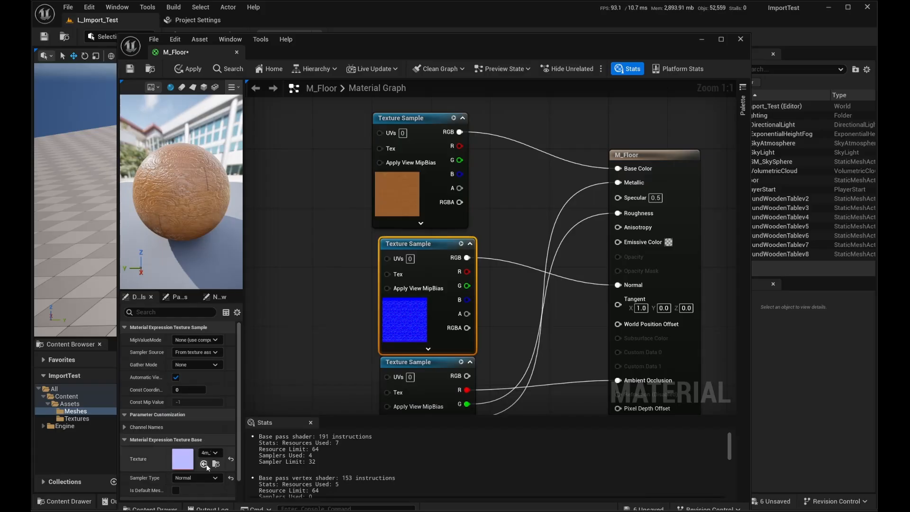
- Replace the texture of M_Floor's third Texture Sample with the 4m_Floor Occlusion texture and save the material
{"action": "right_click_drag", "start_coordinate": [317, 349], "coordinate": [329, 189]}
{"action": "left_click", "coordinate": [420, 263]}
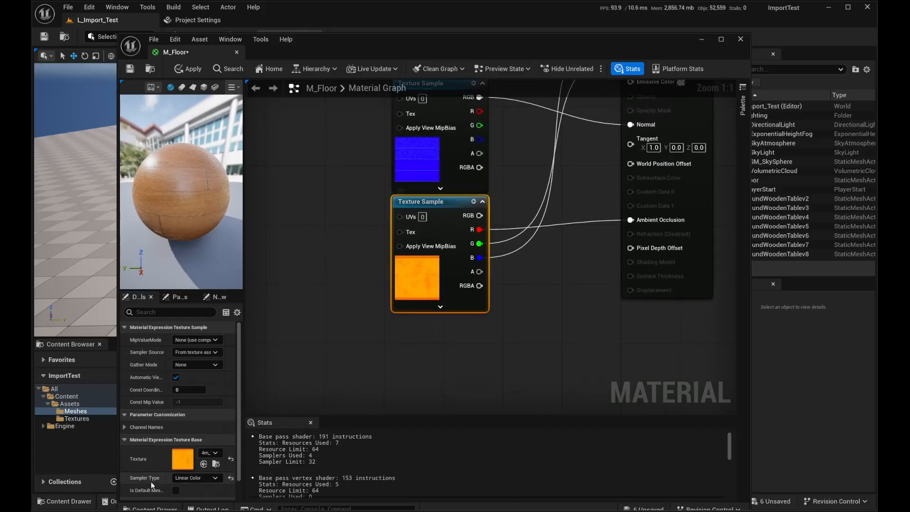
{"action": "left_click", "coordinate": [208, 454]}
{"action": "type", "text": "flor"}
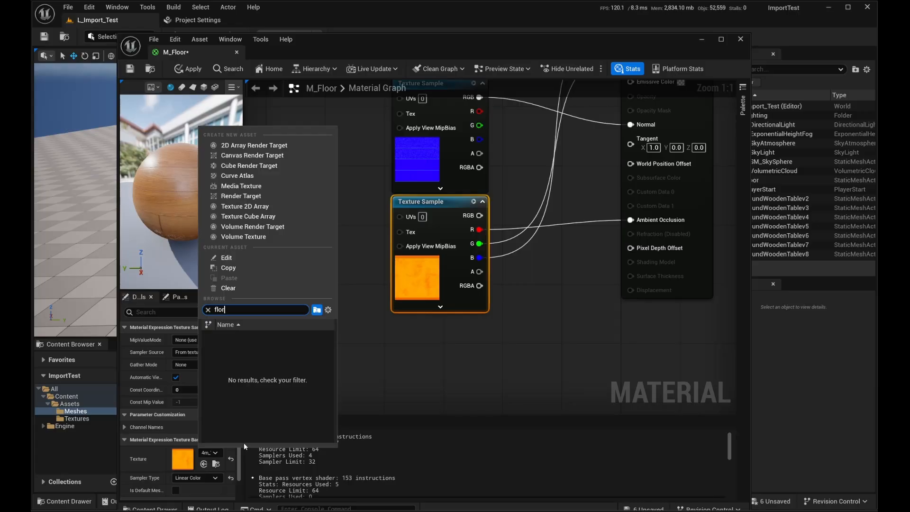
{"action": "key", "text": "BackSpace"}
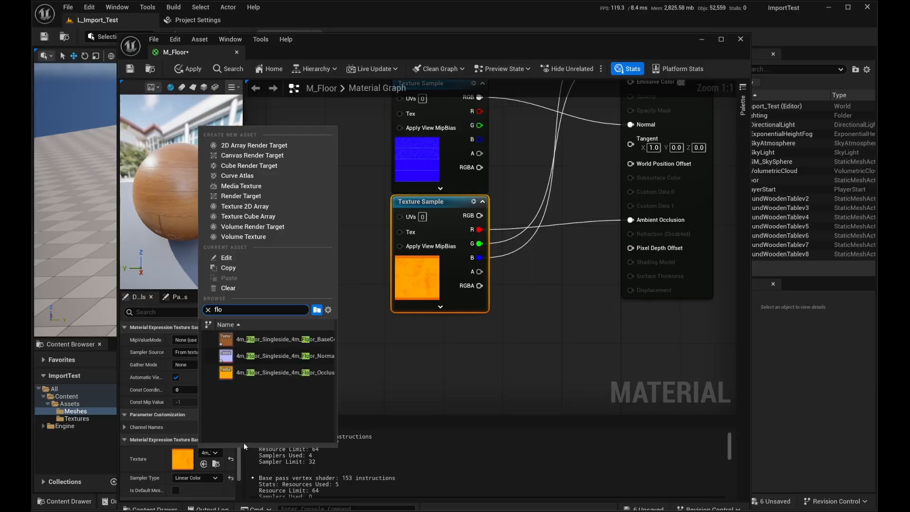
{"action": "left_click", "coordinate": [312, 372]}
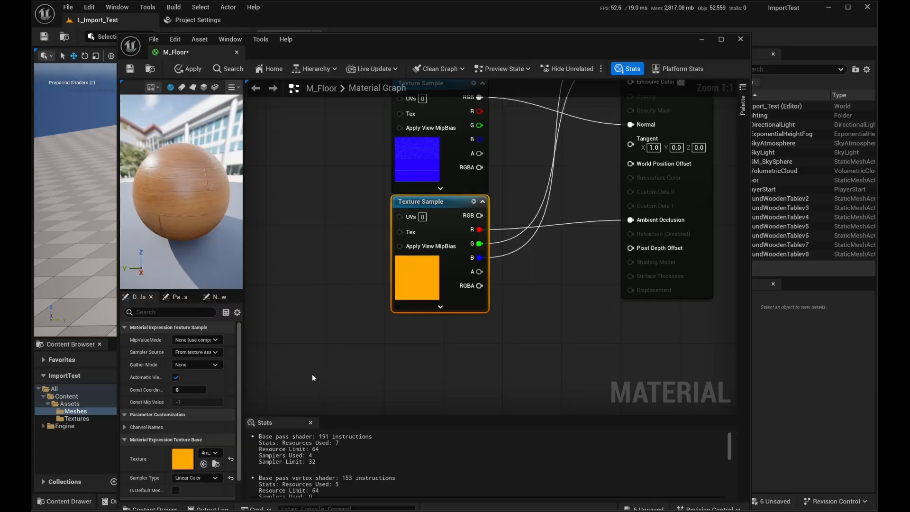
{"action": "left_click", "coordinate": [129, 71]}
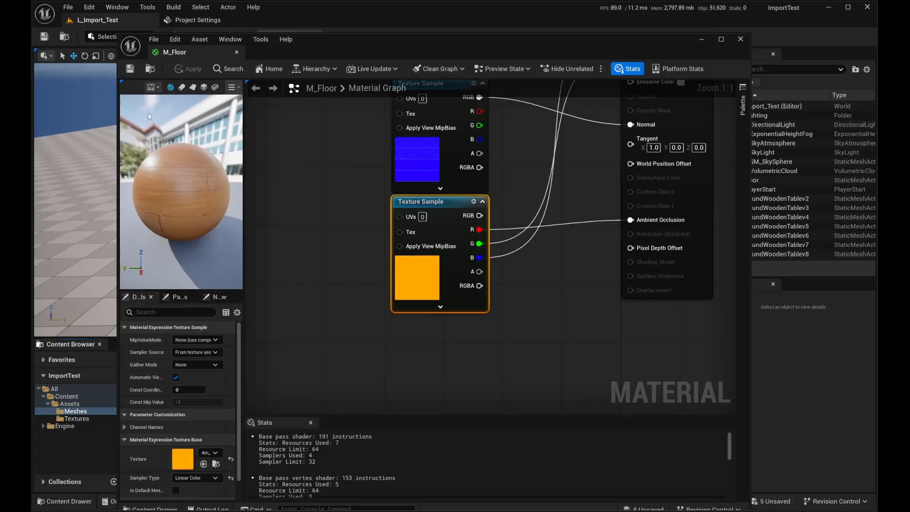
- Close the M_Floor editor, assign M_Floor to the 4m_Floor mesh's material slot, and save the mesh
{"action": "left_click", "coordinate": [236, 52]}
{"action": "right_click_drag", "start_coordinate": [369, 199], "coordinate": [502, 223]}
{"action": "left_click", "coordinate": [269, 413]}
{"action": "double_click", "coordinate": [269, 413]}
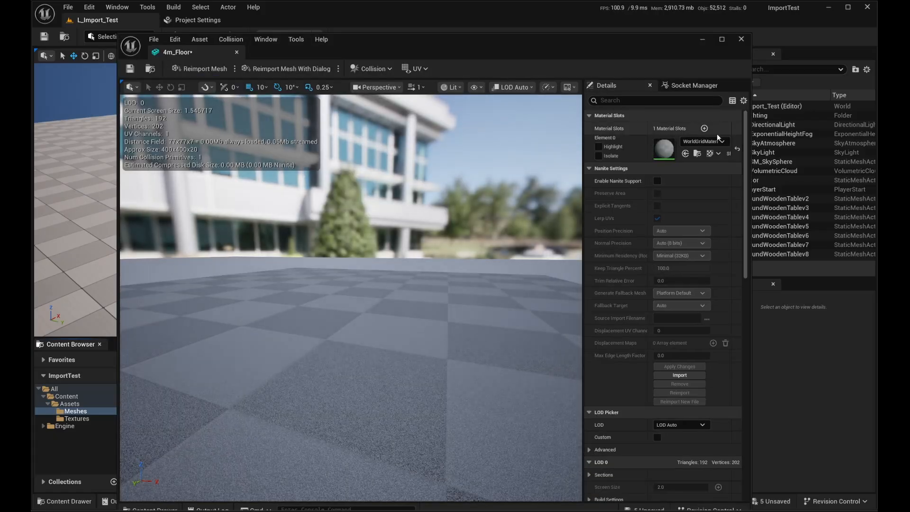
{"action": "left_click", "coordinate": [716, 140]}
{"action": "left_click", "coordinate": [727, 238]}
{"action": "left_click", "coordinate": [130, 69]}
{"action": "left_click", "coordinate": [237, 52]}
- Place the 4m_Floor mesh on the open ground of the level, away from the tables
{"action": "left_click", "coordinate": [200, 55]}
{"action": "left_click", "coordinate": [211, 123]}
{"action": "right_click_drag", "start_coordinate": [266, 180], "coordinate": [326, 227]}
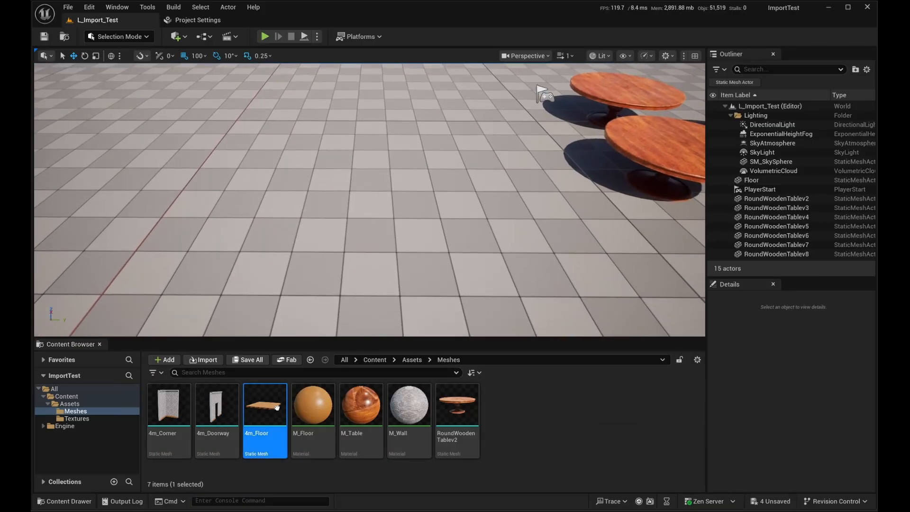
{"action": "right_click_drag", "start_coordinate": [367, 304], "coordinate": [357, 260]}
{"action": "left_click_drag", "start_coordinate": [265, 405], "coordinate": [421, 298]}
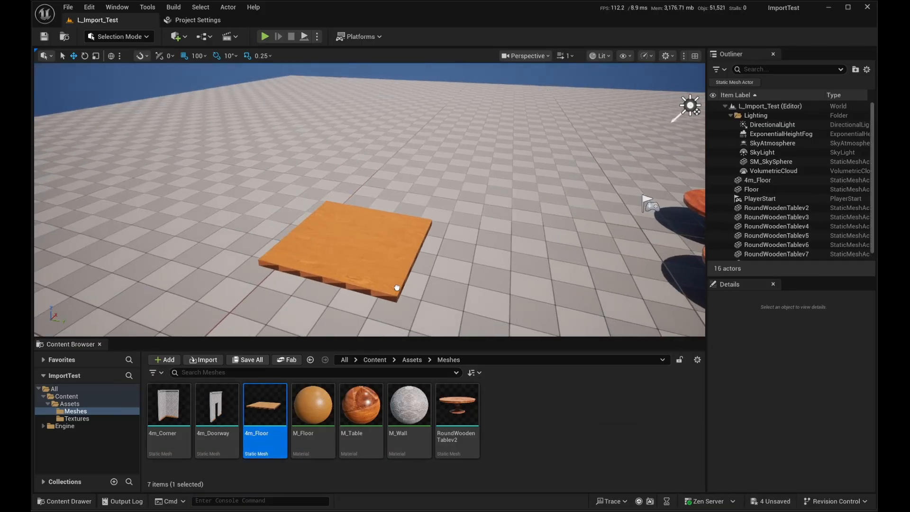
- Add the 4m_Doorway and 4m_Corner meshes to the level at the edges of the floor piece
{"action": "left_click_drag", "start_coordinate": [207, 411], "coordinate": [351, 284]}
{"action": "right_click_drag", "start_coordinate": [351, 284], "coordinate": [365, 256]}
{"action": "left_click", "coordinate": [498, 185]}
{"action": "right_click_drag", "start_coordinate": [497, 184], "coordinate": [474, 236]}
- Duplicate the floor piece alongside itself and duplicate that pair to form a two-by-two floor
{"action": "left_click", "coordinate": [331, 251]}
{"action": "right_click_drag", "start_coordinate": [332, 251], "coordinate": [331, 275]}
{"action": "left_click_drag", "start_coordinate": [359, 330], "coordinate": [488, 328], "text": "alt"}
{"action": "right_click_drag", "start_coordinate": [418, 215], "coordinate": [418, 251]}
{"action": "left_click", "coordinate": [342, 198], "text": "shift"}
{"action": "right_click_drag", "start_coordinate": [342, 198], "coordinate": [270, 194]}
{"action": "left_click_drag", "start_coordinate": [554, 300], "coordinate": [457, 303], "text": "alt"}
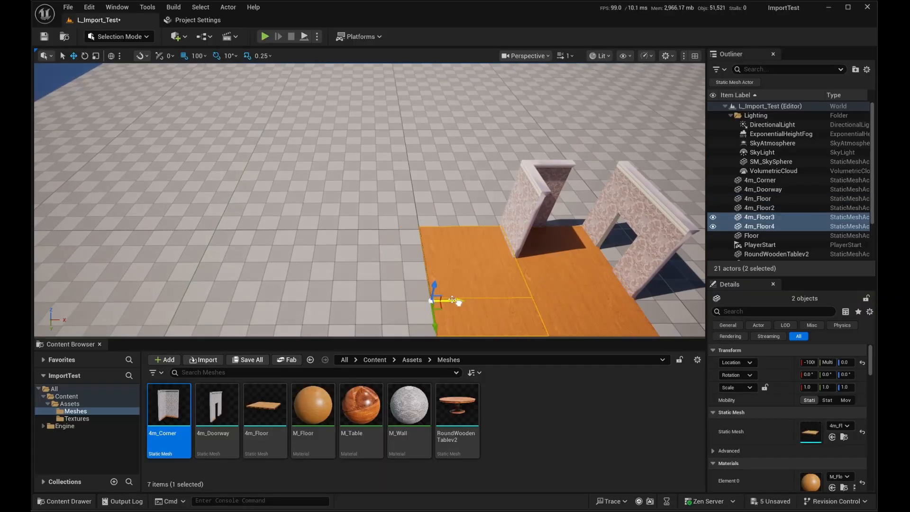
- Move the 4m_Corner wall piece to the outer corner of the enlarged floor
{"action": "right_click_drag", "start_coordinate": [458, 302], "coordinate": [511, 332]}
{"action": "left_click", "coordinate": [334, 166]}
{"action": "left_click_drag", "start_coordinate": [377, 226], "coordinate": [241, 270]}
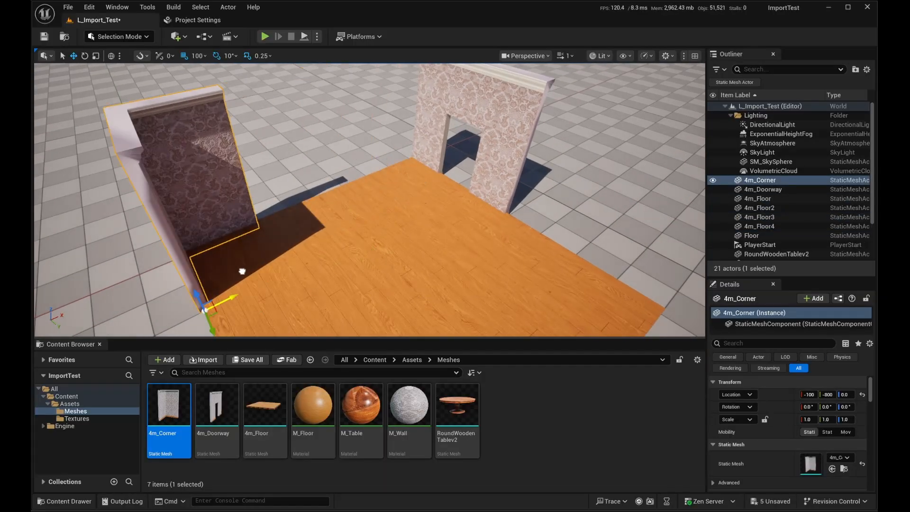
{"action": "right_click_drag", "start_coordinate": [242, 270], "coordinate": [237, 268]}
- Select the 4m_Doorway wall piece standing at the edge of the floor
{"action": "left_click", "coordinate": [503, 186]}
{"action": "right_click_drag", "start_coordinate": [529, 236], "coordinate": [448, 259]}
{"action": "key", "text": "Escape"}
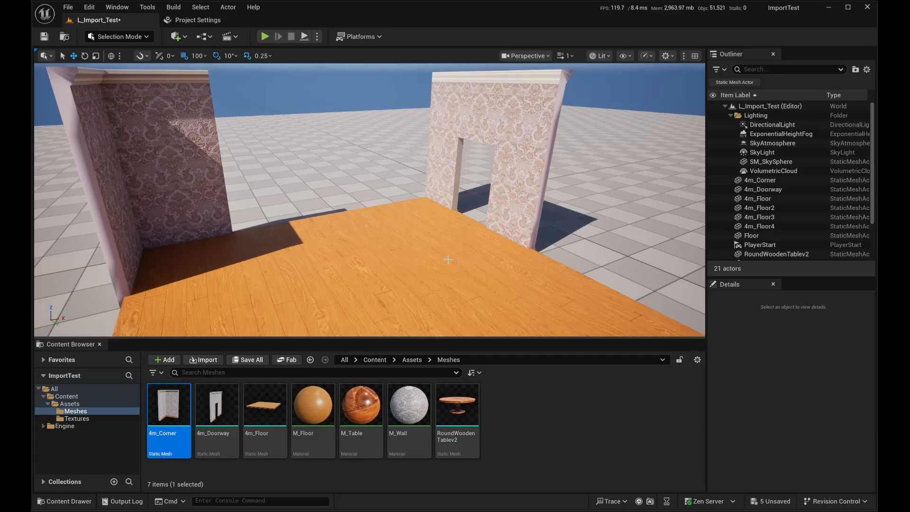
{"action": "left_click", "coordinate": [516, 204]}
{"action": "right_click_drag", "start_coordinate": [516, 203], "coordinate": [630, 204]}
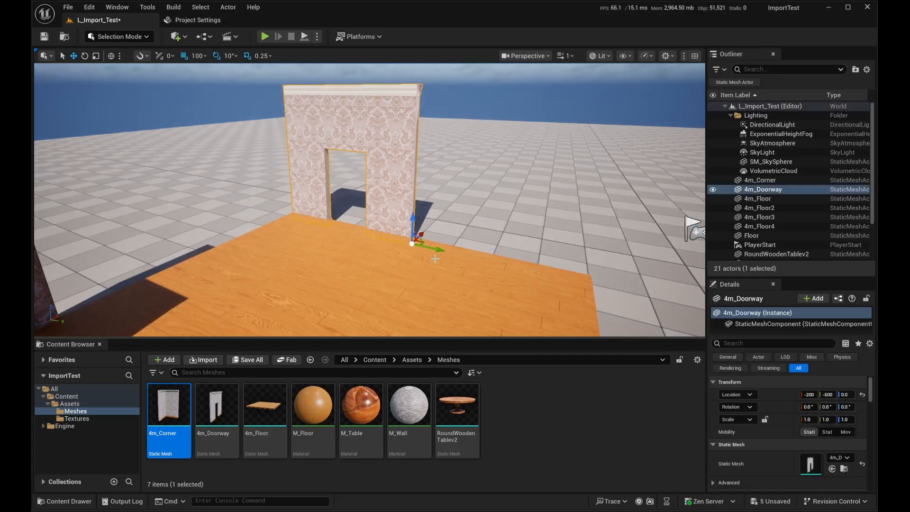